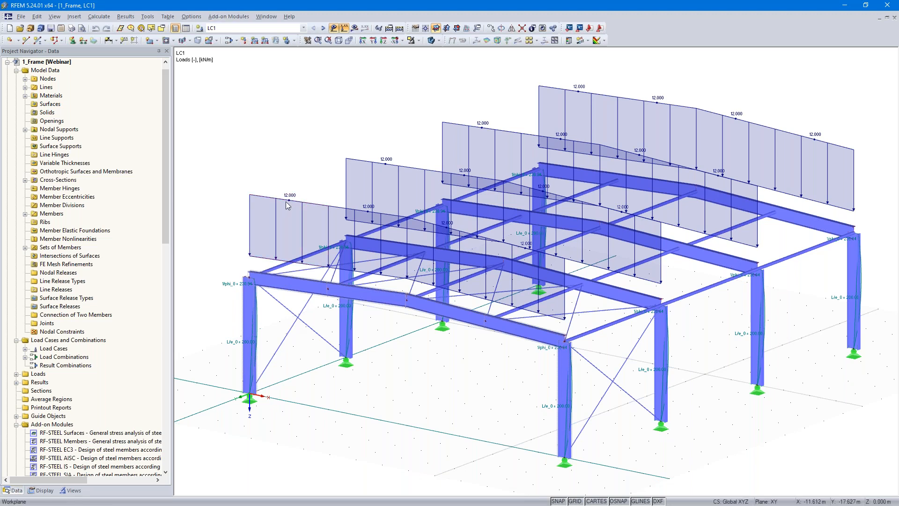
left_click(304, 28)
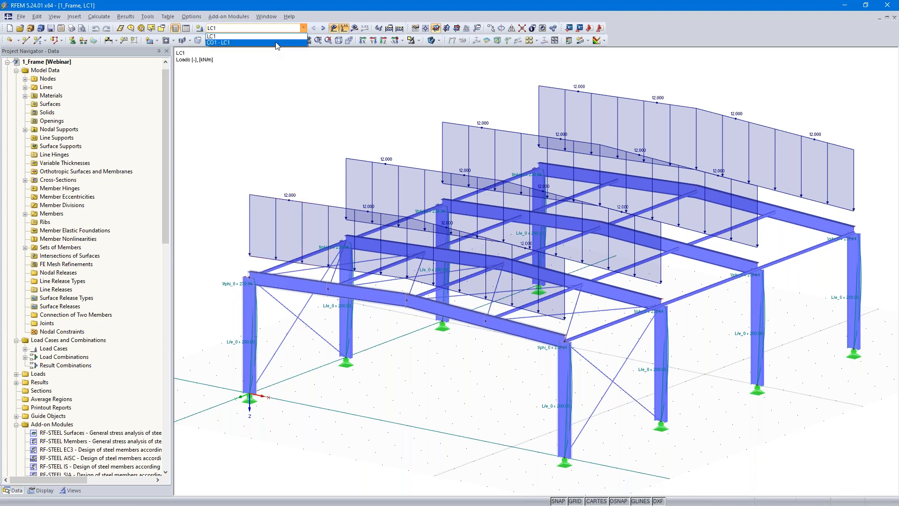
left_click(279, 93)
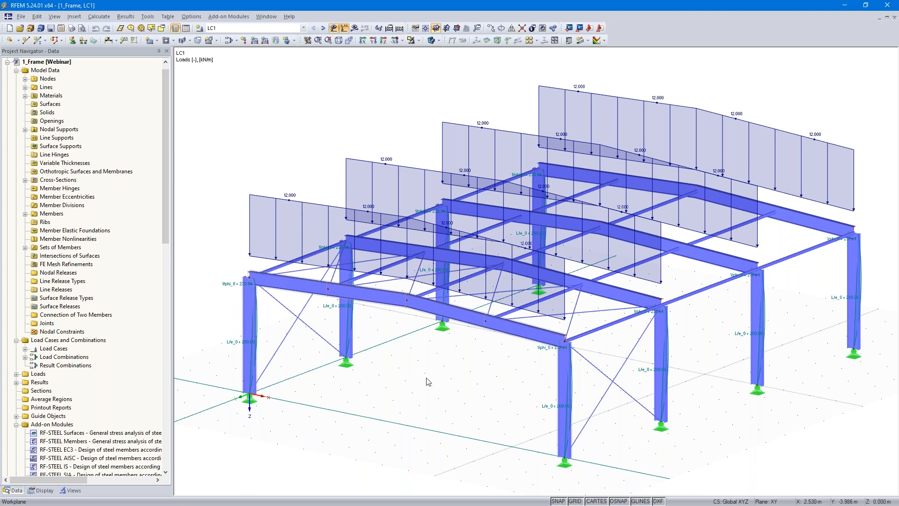
Step: Switch the frame model's display from solid members to a wireframe
left_click(433, 41)
left_click(433, 52)
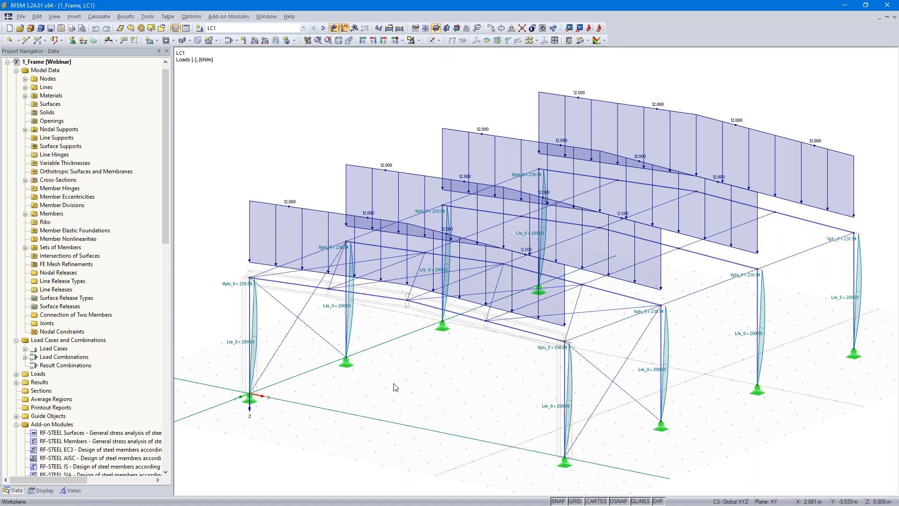
Step: Examine which members belong to the horizontal beam, Column 1, Column 2 and Frame sets of members
left_click(25, 247)
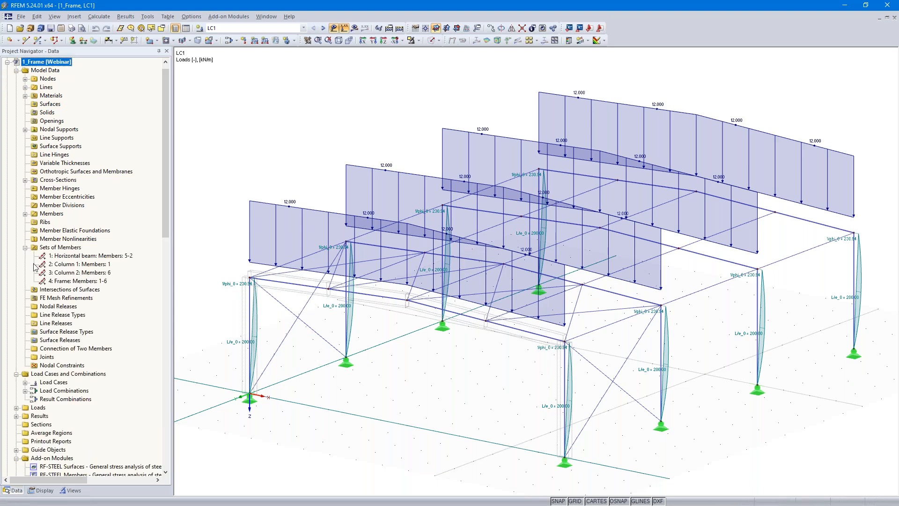
left_click(87, 256)
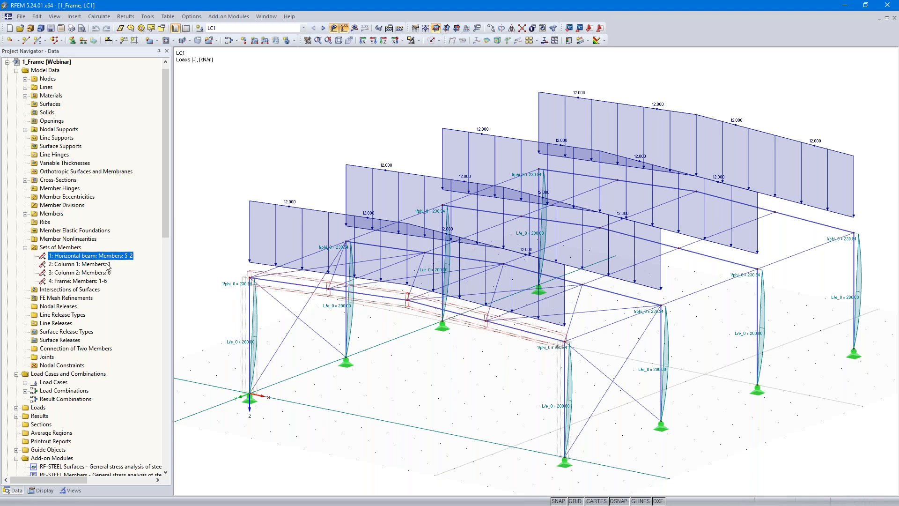
left_click(88, 265)
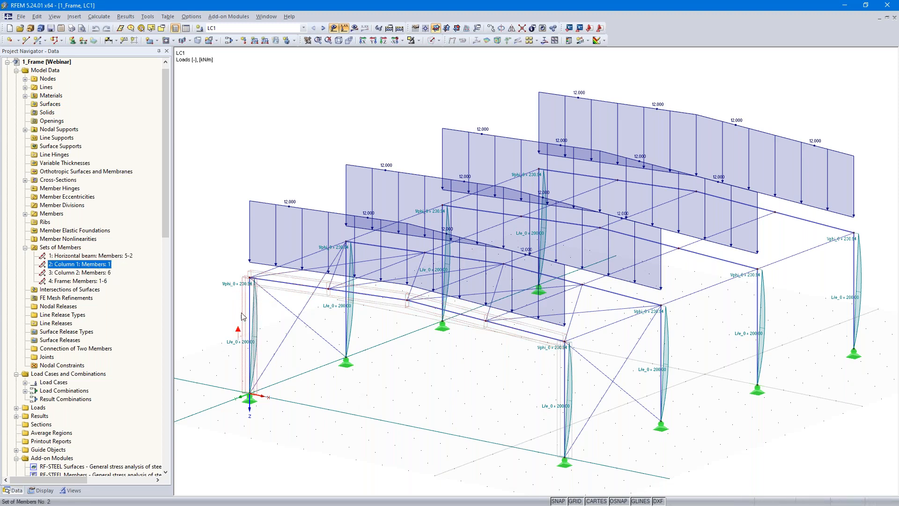
left_click(78, 273)
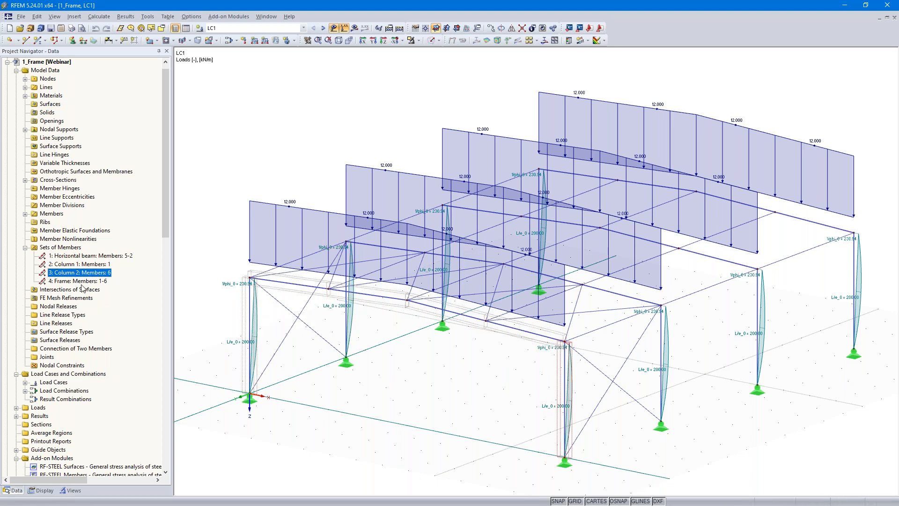
left_click(81, 282)
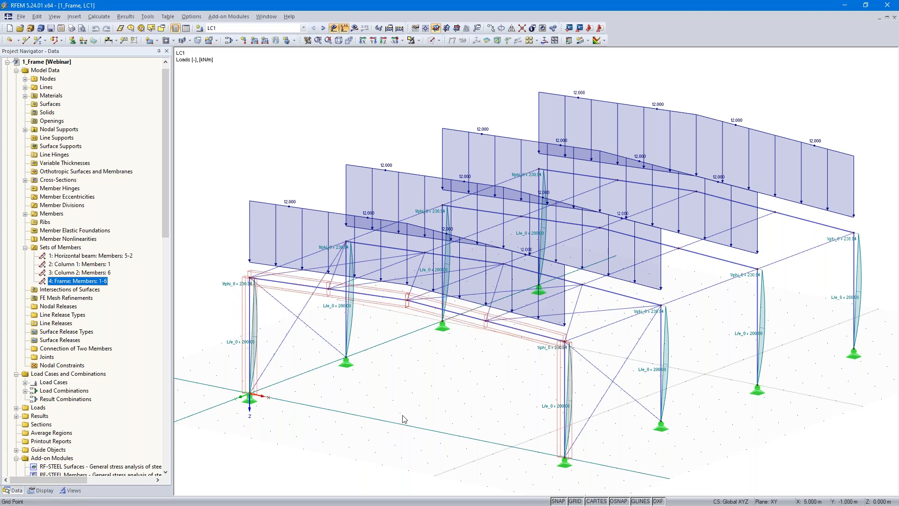
left_click(92, 256)
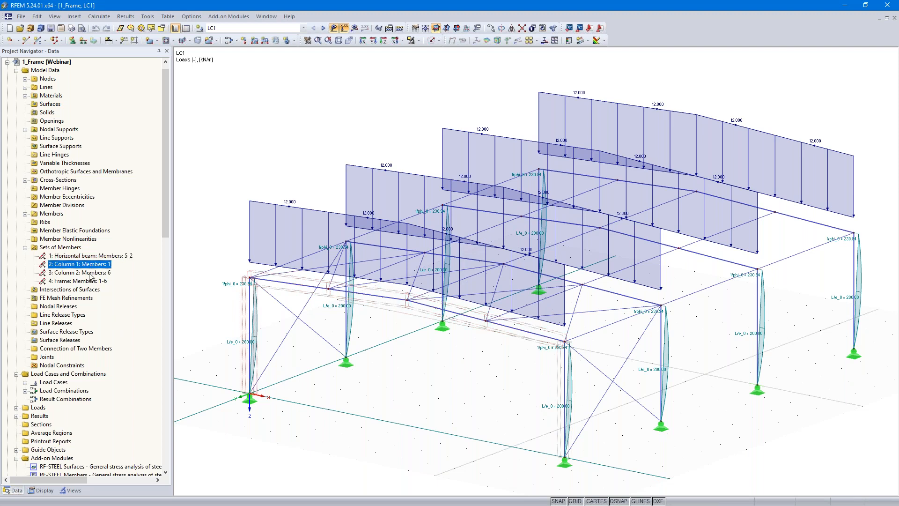
left_click(90, 273)
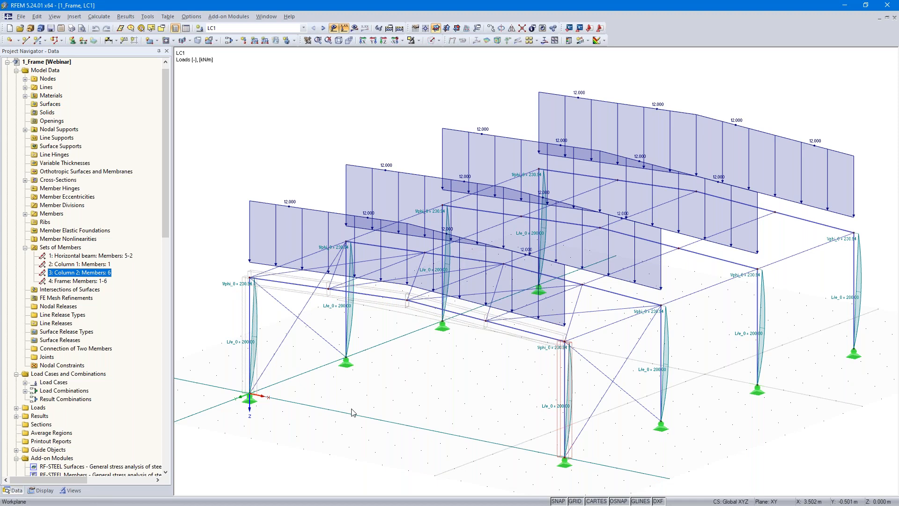
Step: Open the RF-STEEL EC3 add-on module and rename design case 1 with a description beginning "Equiv. member method"
scroll(115, 367, "down", 5)
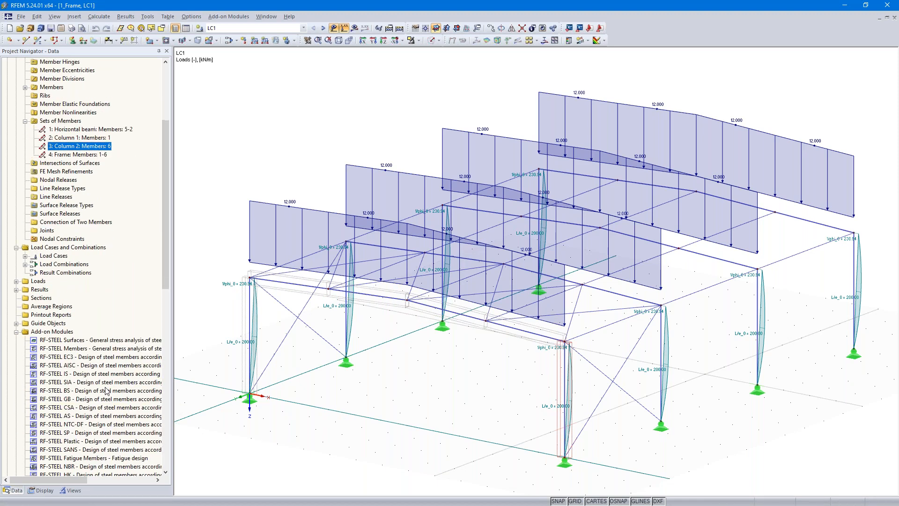
double_click(120, 357)
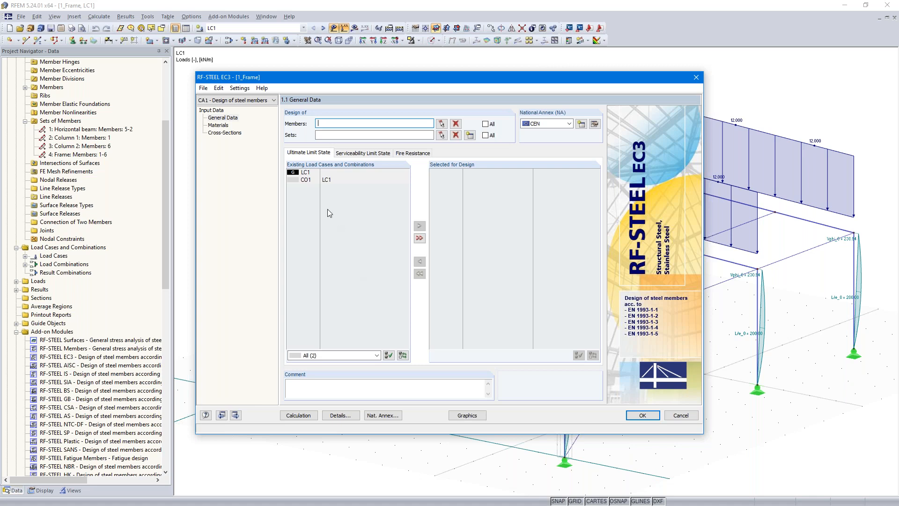
left_click(203, 88)
left_click(230, 111)
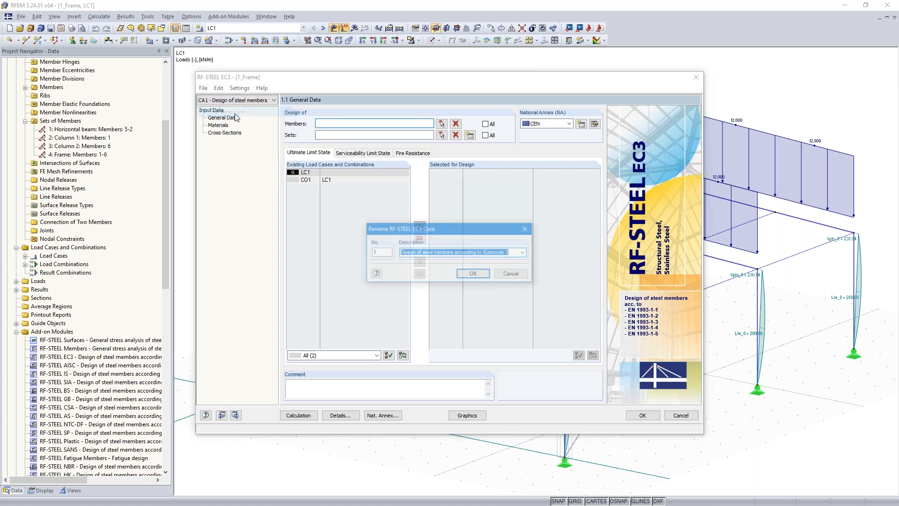
type("E")
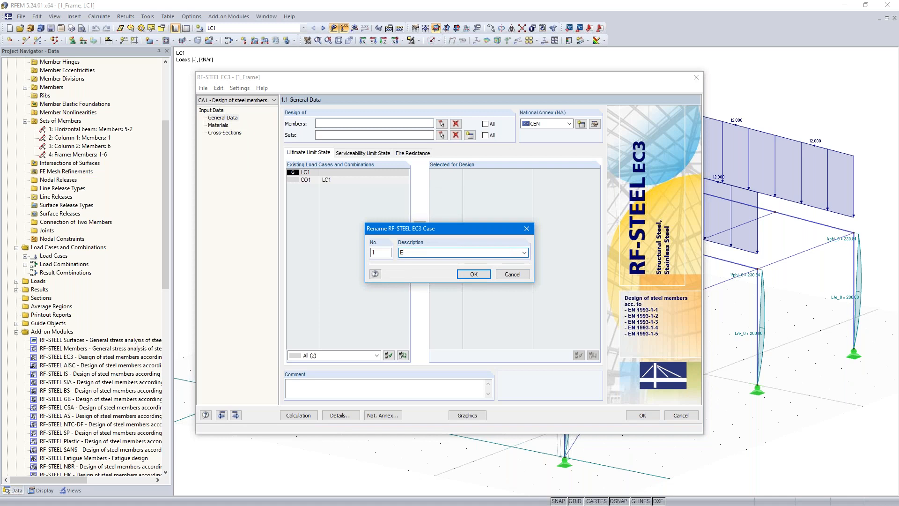
type("quiv. me")
left_click(470, 275)
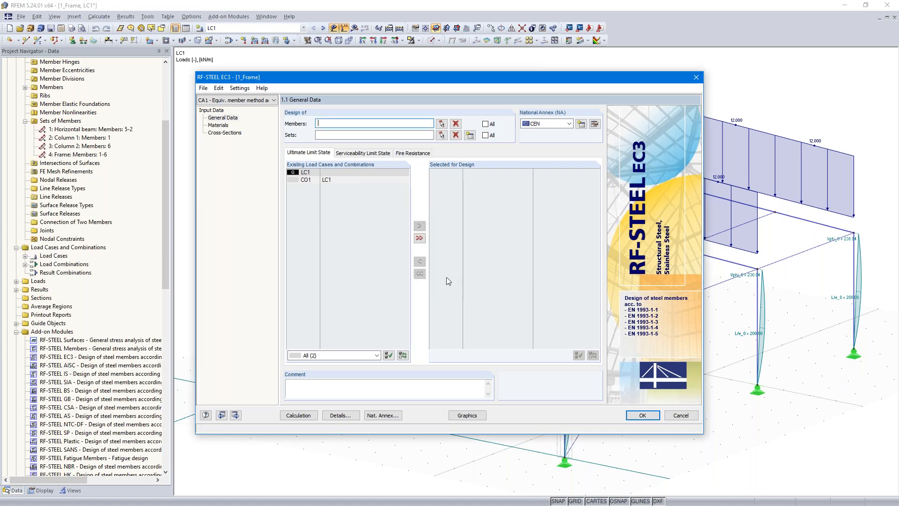
Step: Select load combination CO1 for the ultimate limit state design and use the CEN European Union National Annex
double_click(304, 180)
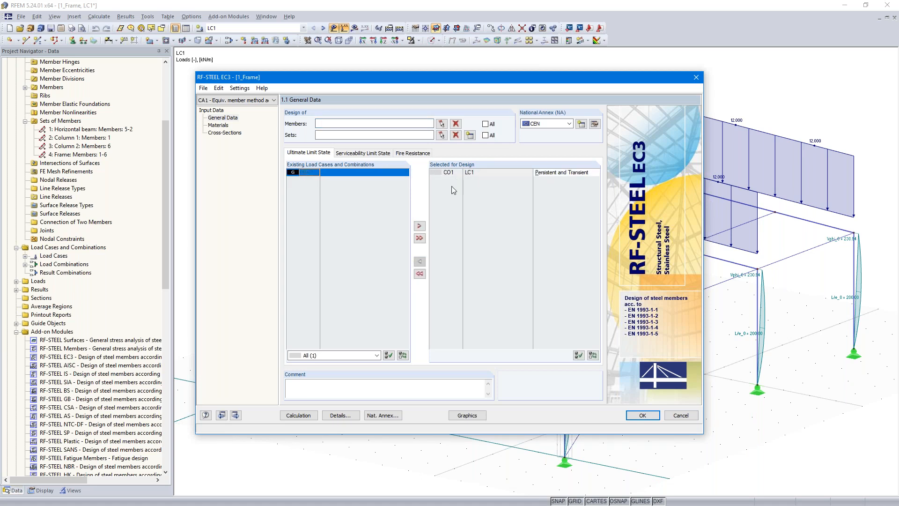
left_click(569, 124)
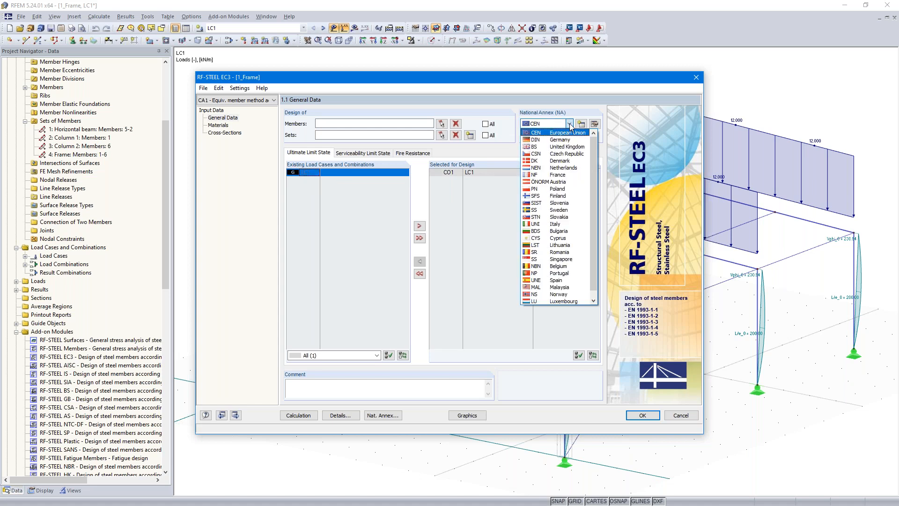
left_click(570, 133)
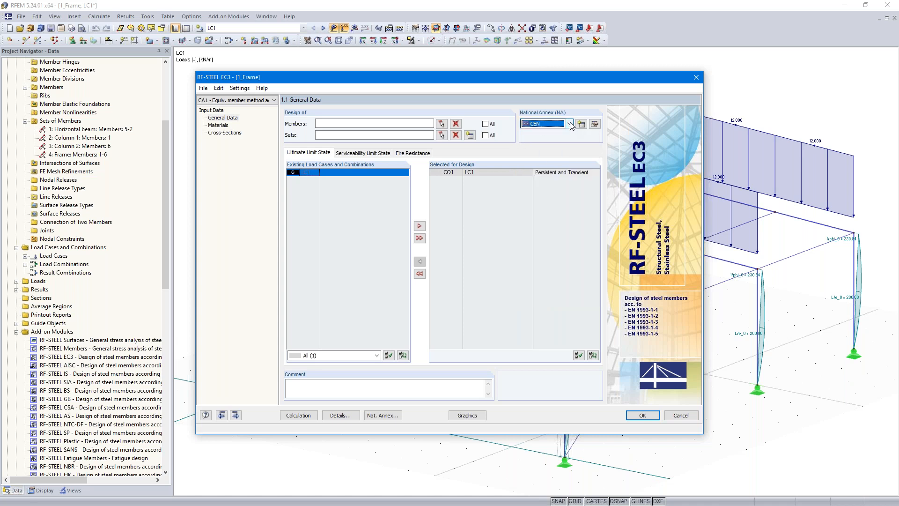
left_click(570, 123)
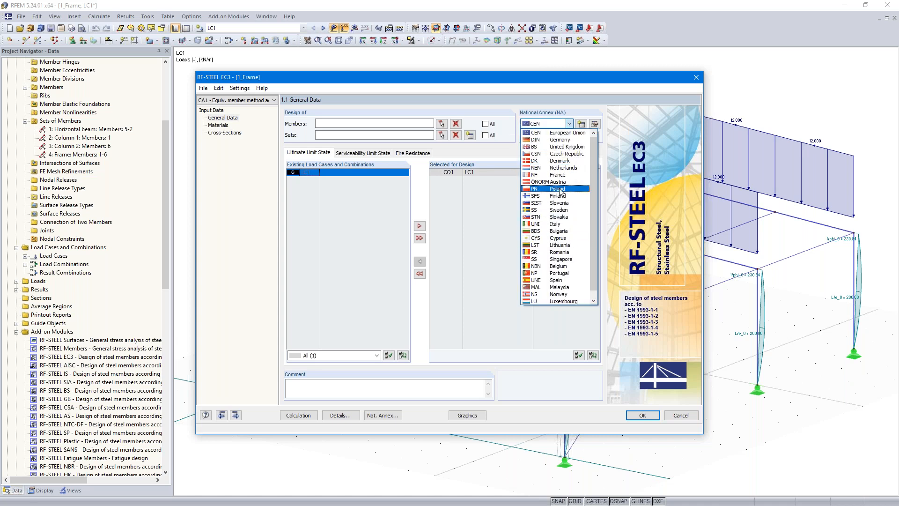
left_click(565, 133)
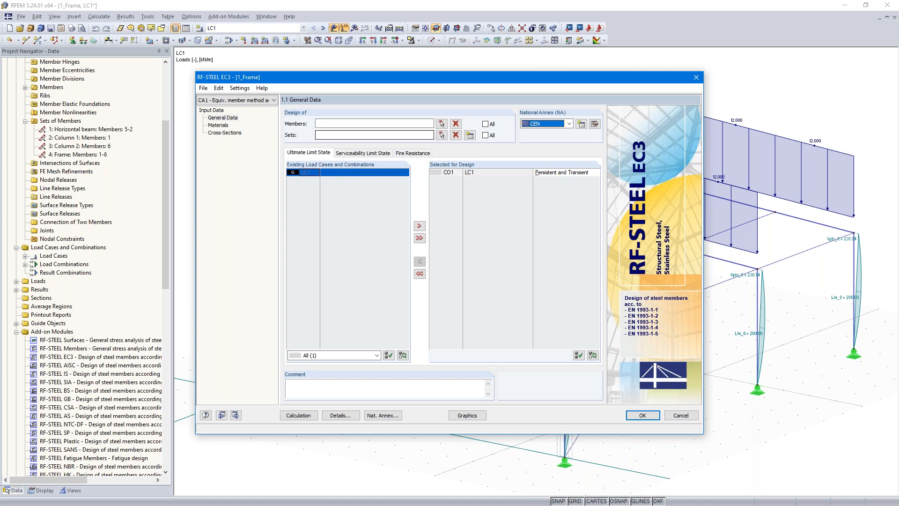
Step: Pick member sets 2 (Column 1), 1 (Horizontal beam) and 3 (Column 2) in the model as the sets to design
left_click(442, 136)
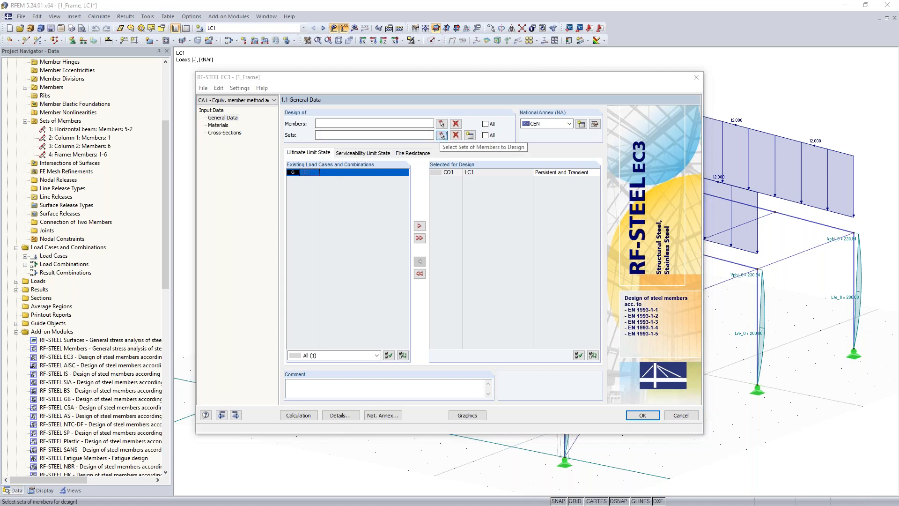
left_click(348, 284)
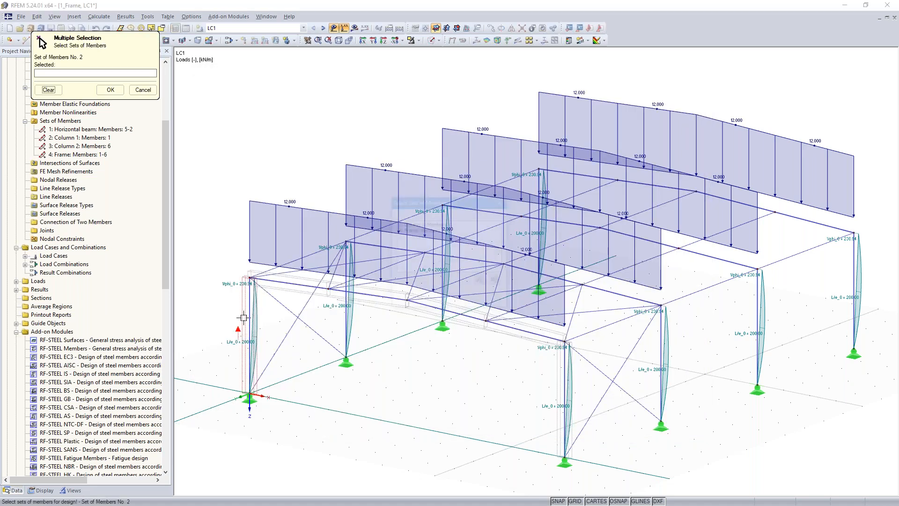
left_click(414, 224)
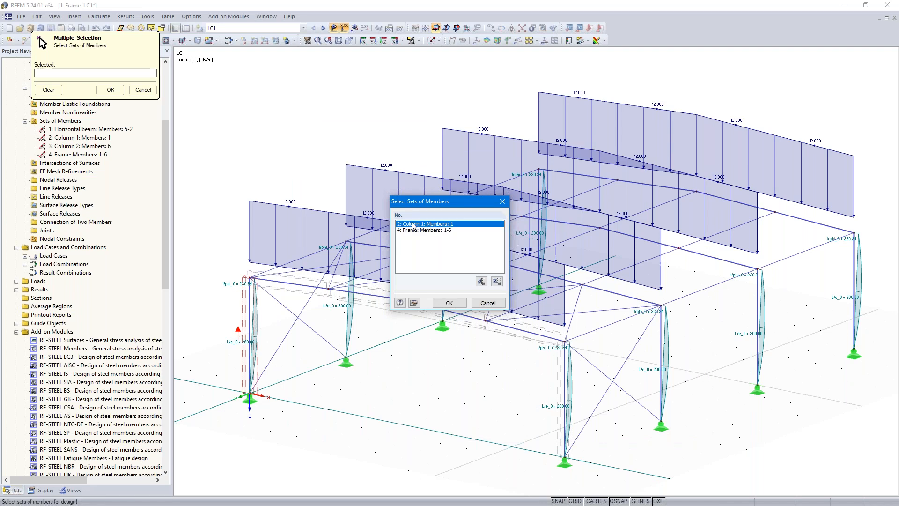
left_click(447, 303)
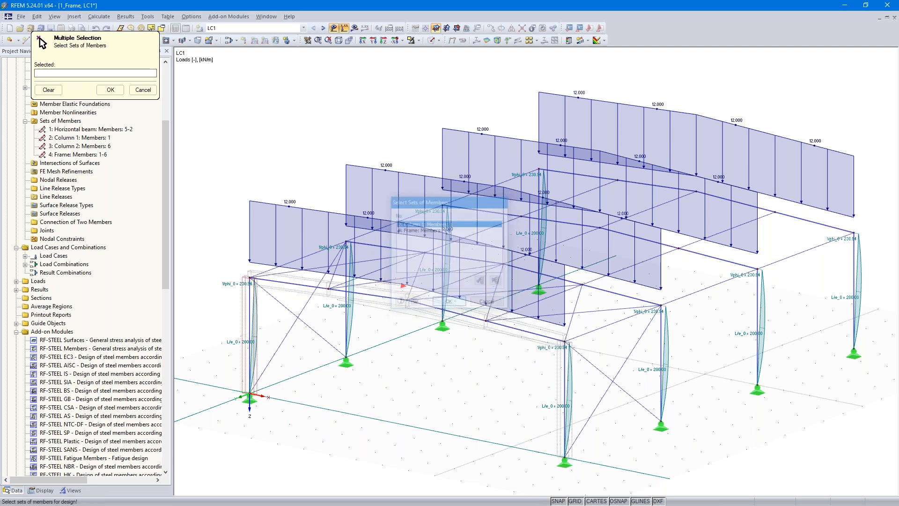
left_click(365, 291)
left_click(427, 224)
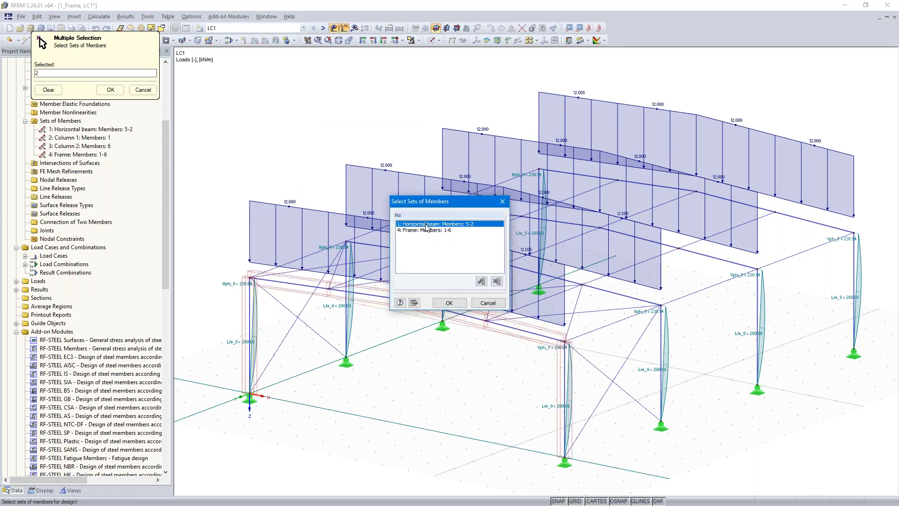
left_click(450, 303)
left_click(557, 371)
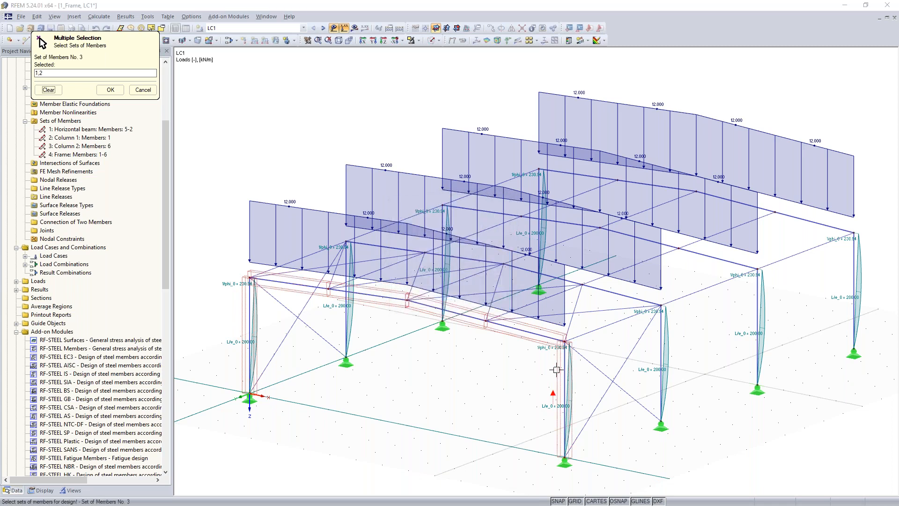
left_click(419, 224)
left_click(462, 306)
left_click(109, 90)
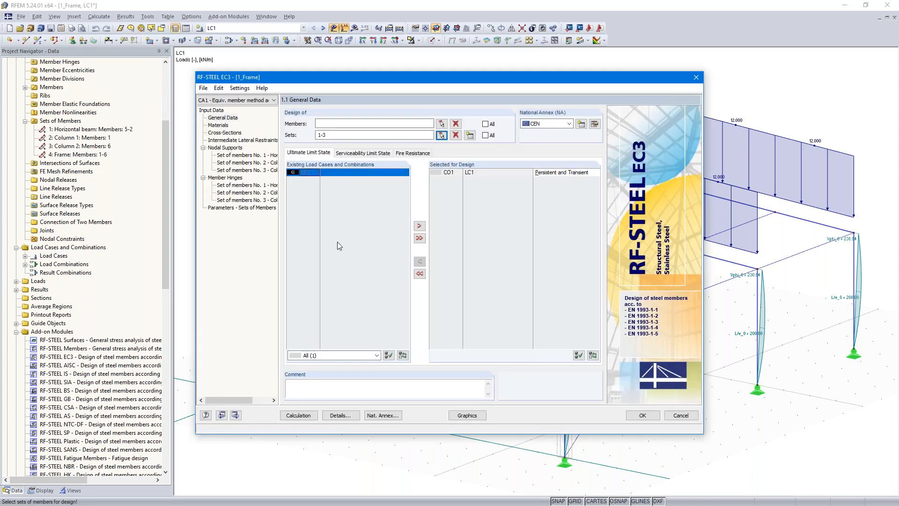
Step: In the design details, set the stability analysis of sets of members to the Equivalent Member Method acc. to 6.3.1 ... 6.3.3
left_click(340, 415)
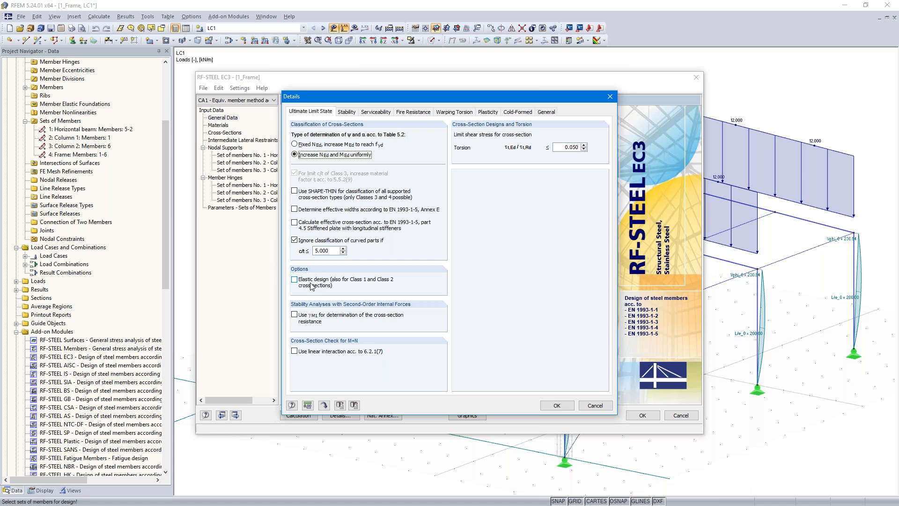
left_click(295, 280)
left_click(296, 280)
left_click(347, 112)
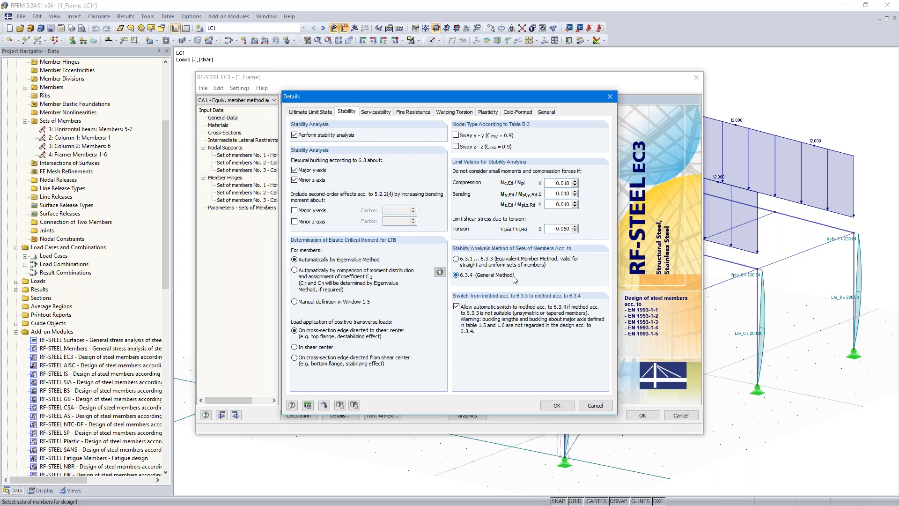
left_click(456, 259)
left_click(555, 405)
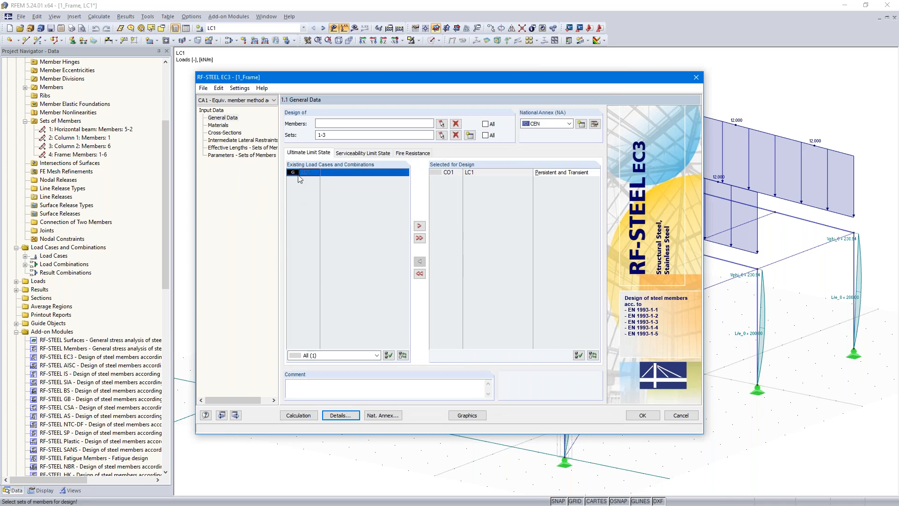
Step: Review the material and cross-section data of the design case
left_click(236, 415)
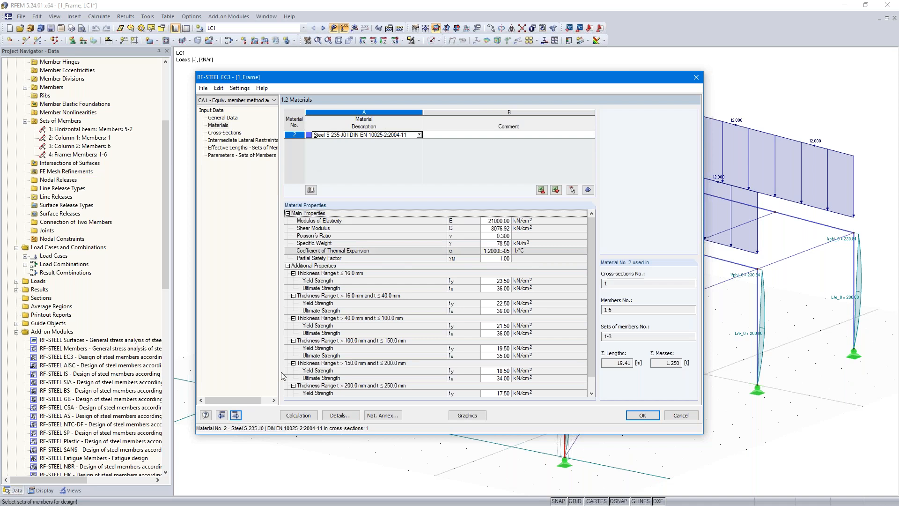
left_click(235, 415)
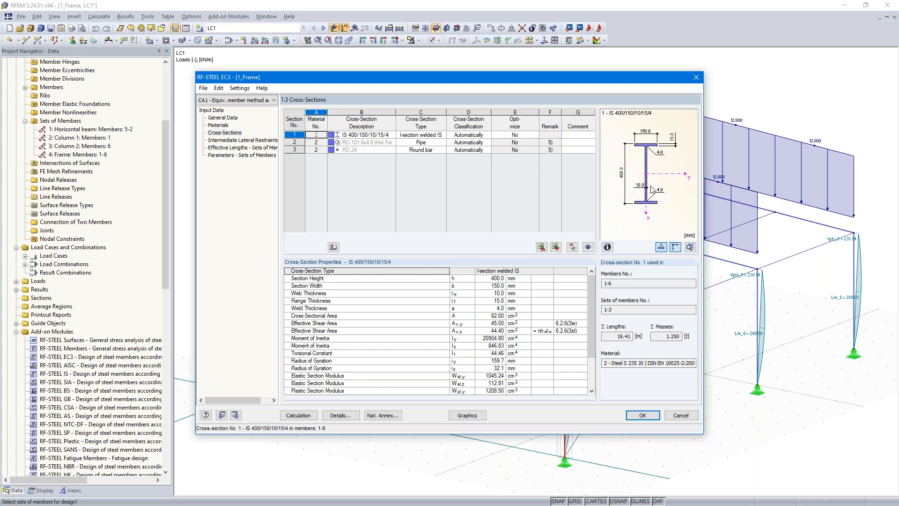
Step: Activate intermediate lateral restraints for members 2-4 together, after locating these beam members in the model
left_click(235, 415)
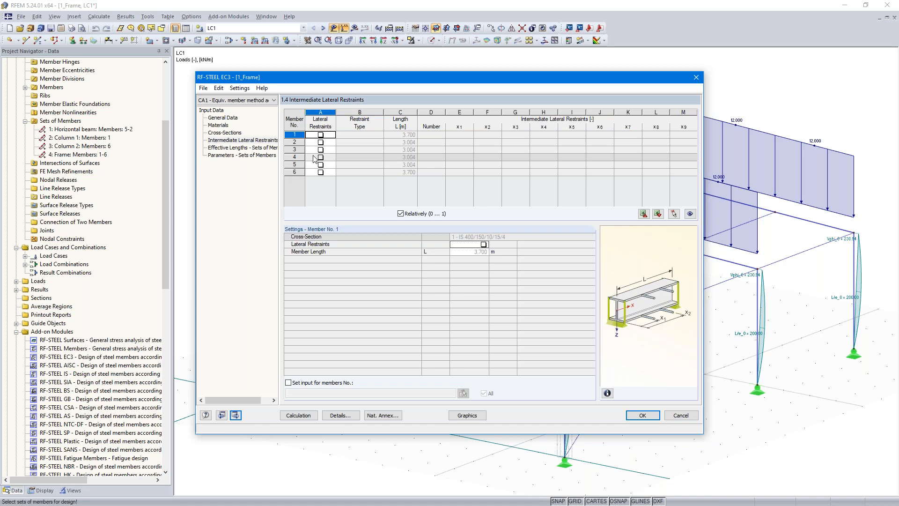
left_click_drag(440, 78, 340, 361)
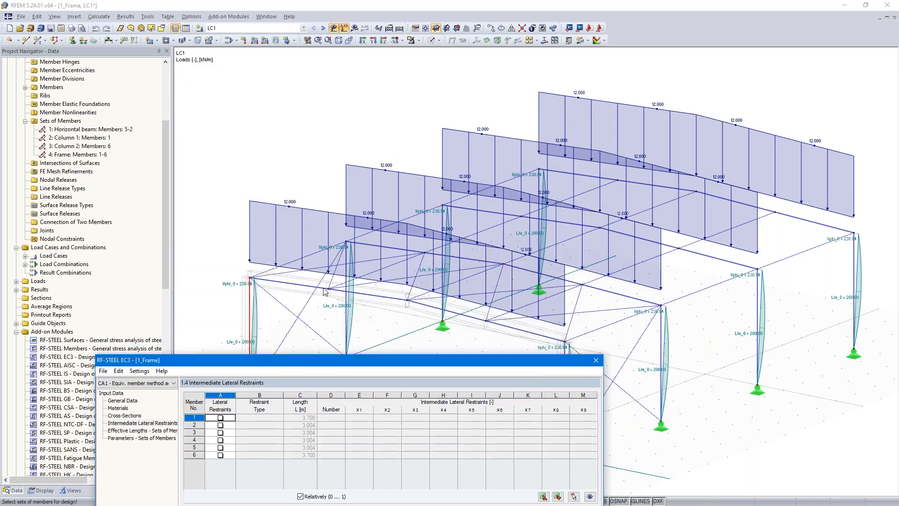
left_click(237, 424)
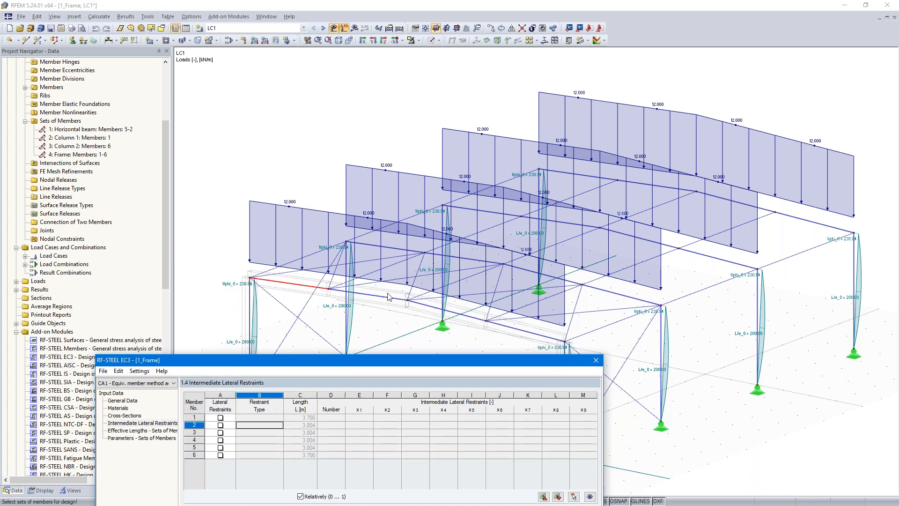
left_click(252, 432)
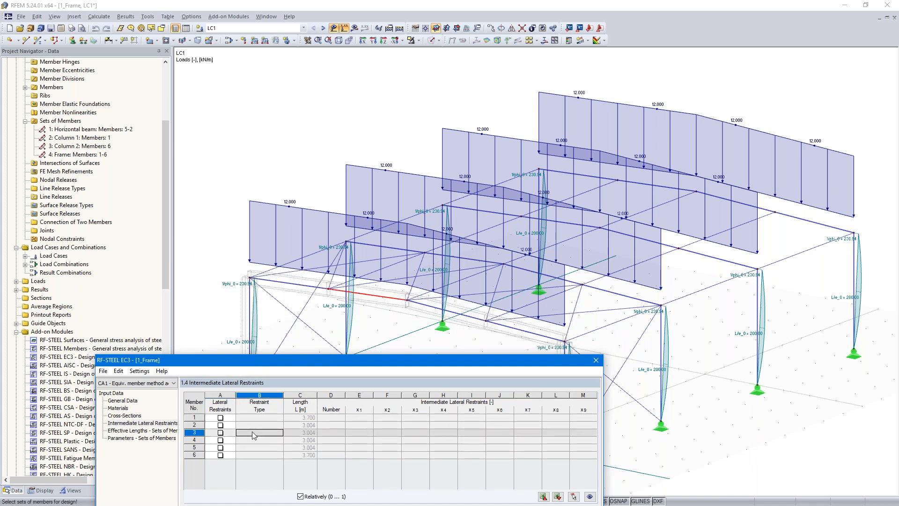
left_click(255, 439)
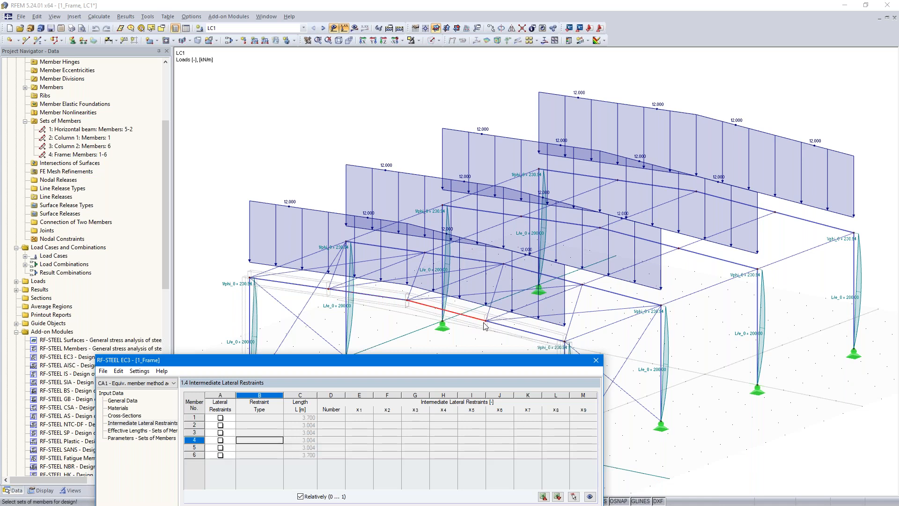
left_click_drag(356, 366, 476, 71)
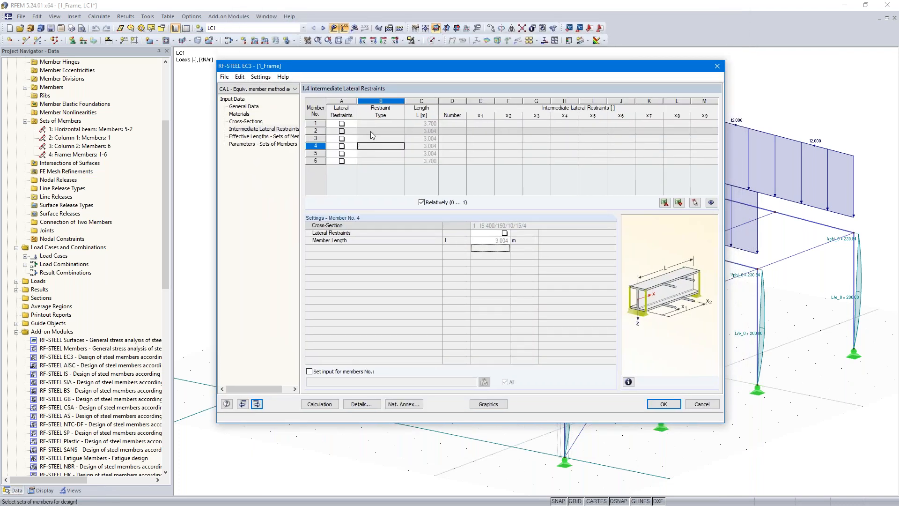
left_click(370, 131)
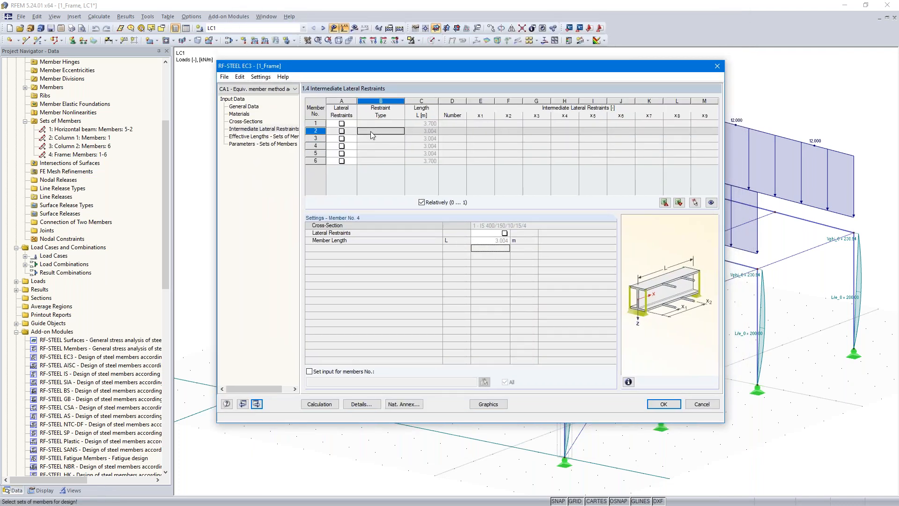
left_click(309, 372)
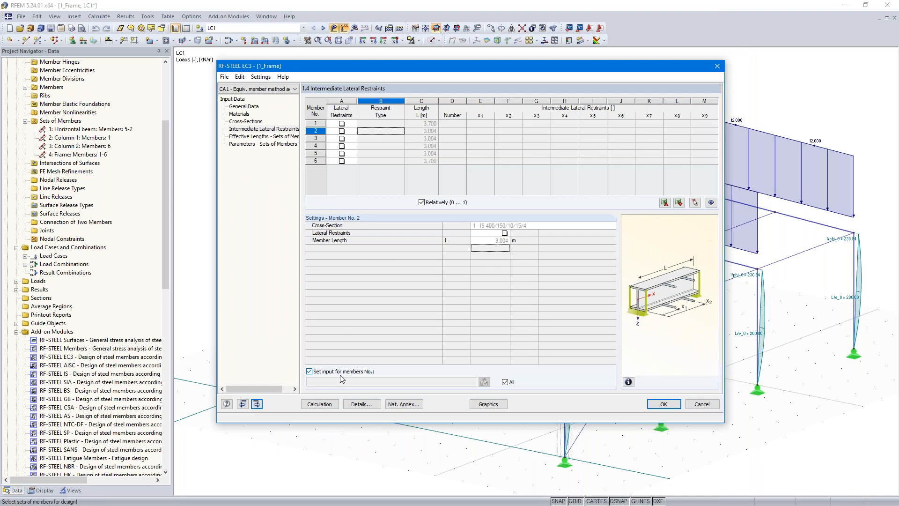
left_click(505, 381)
left_click(330, 381)
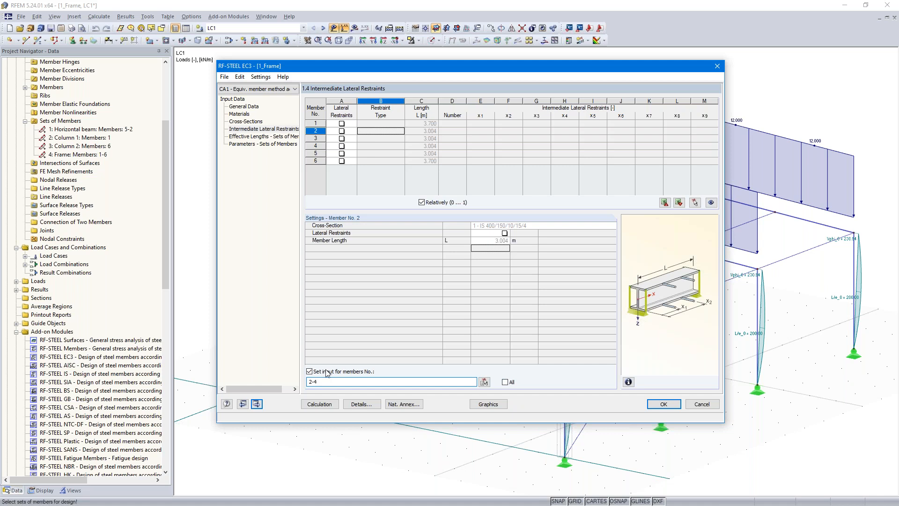
left_click(341, 130)
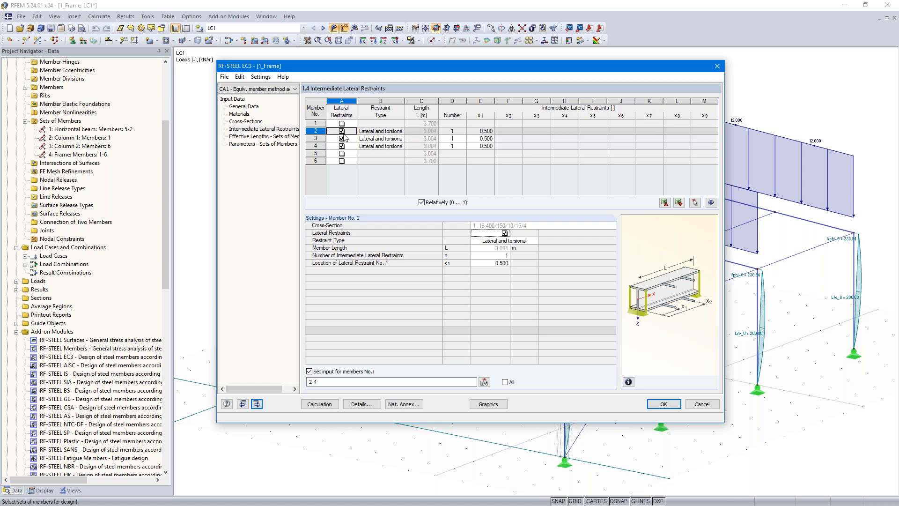
Step: Set the relative location x1 of the intermediate lateral restraint on members 2-4 to 1.0
left_click(481, 132)
type("1.0")
key("Return")
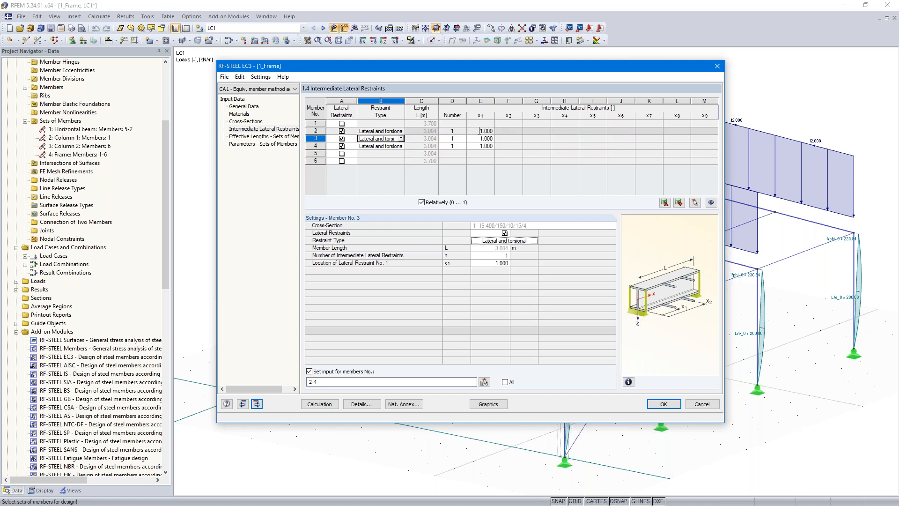
Step: Make the restraint type of members 2-4 User-Defined, without restraint about x and with an eccentricity ez of -100 mm
left_click(398, 131)
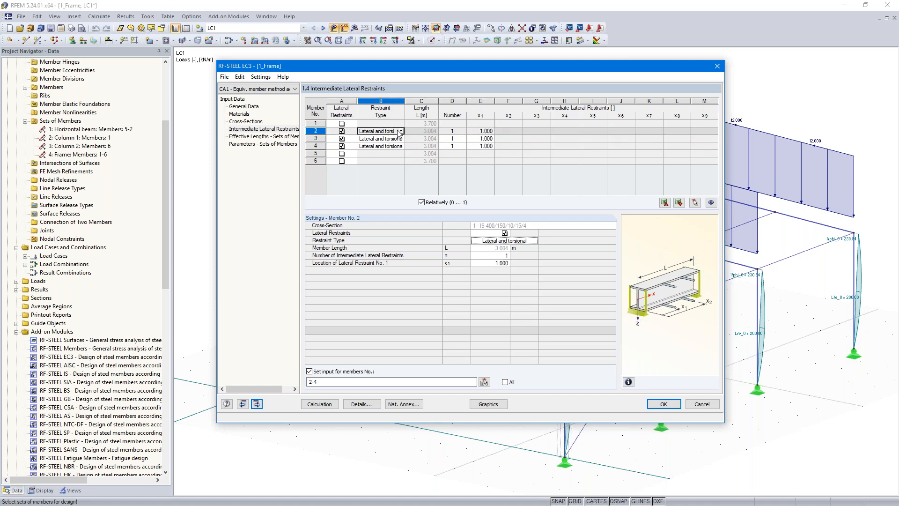
left_click(400, 131)
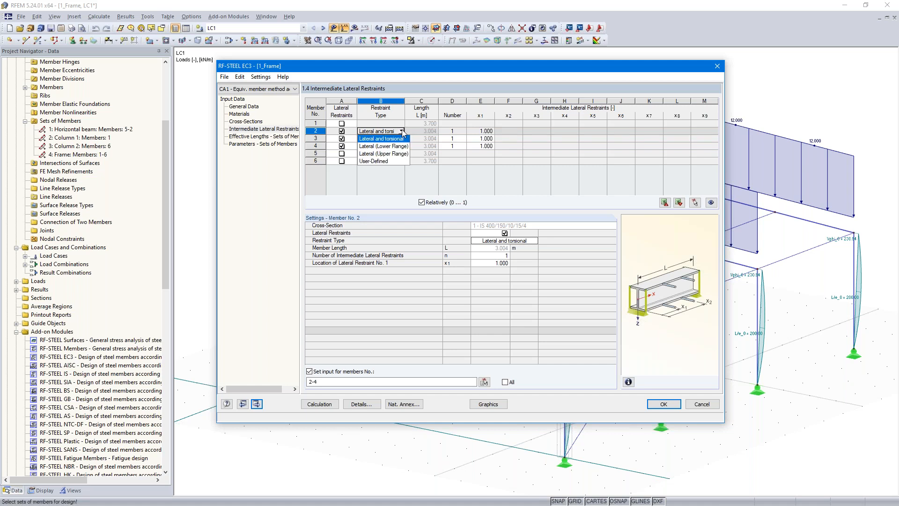
left_click(387, 161)
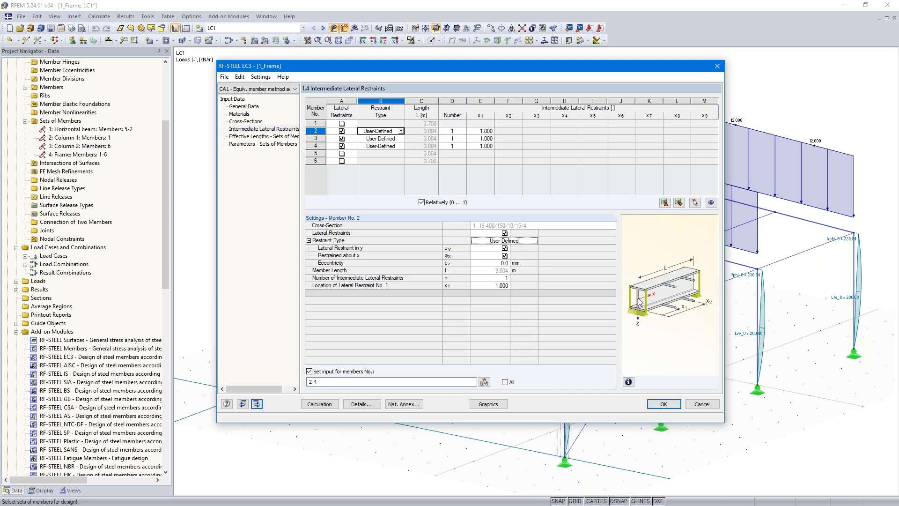
left_click(504, 257)
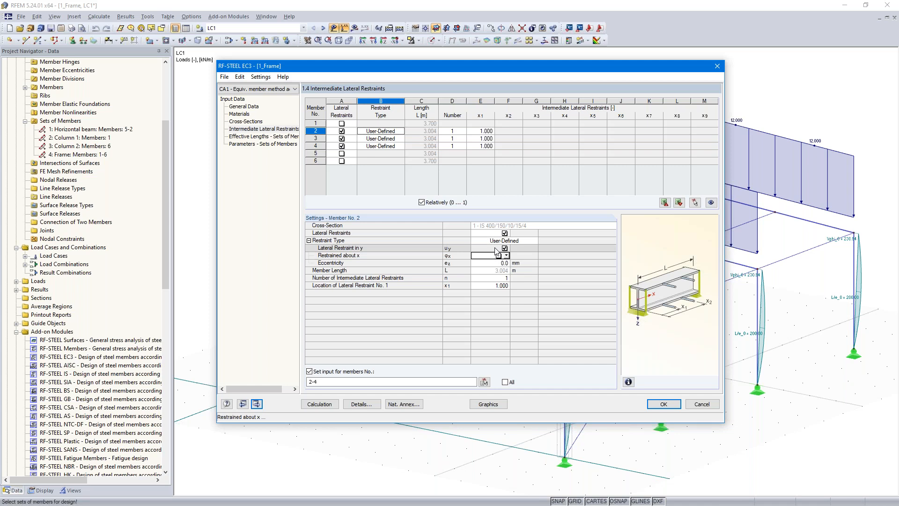
left_click(498, 263)
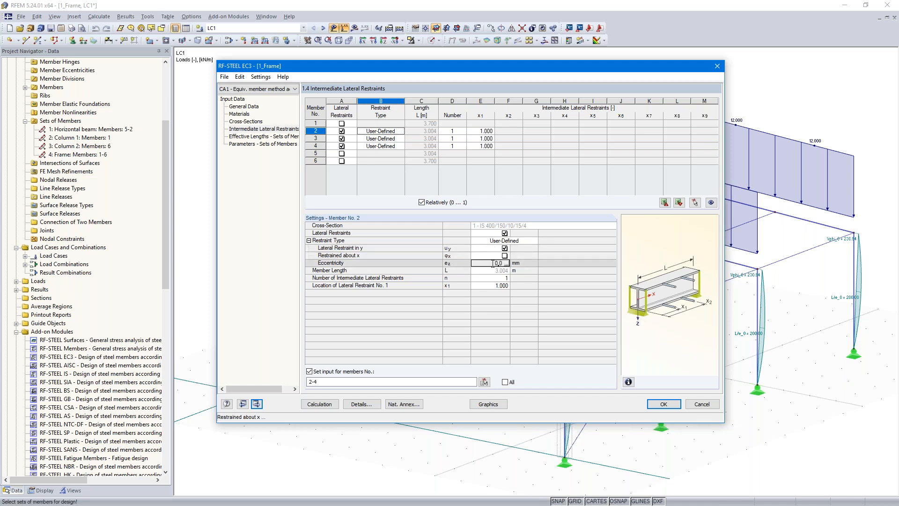
type("-100")
key("Return")
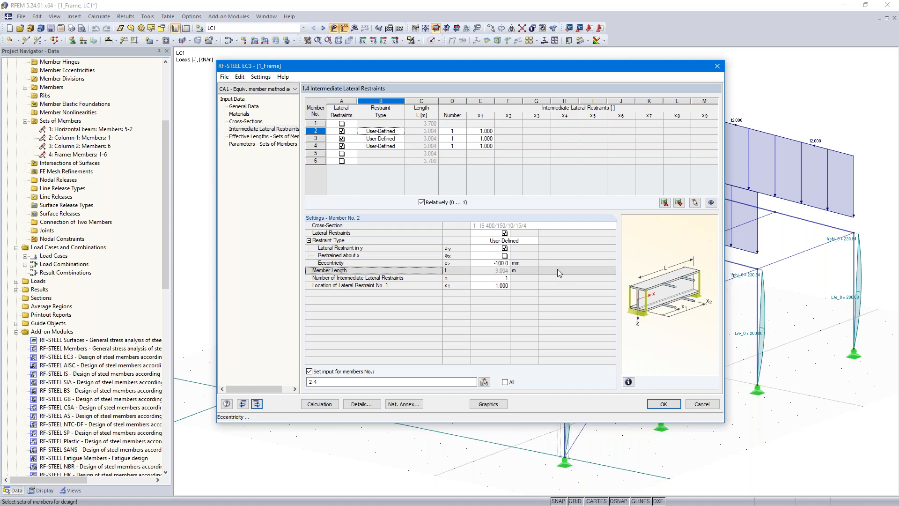
left_click(479, 139)
left_click(477, 147)
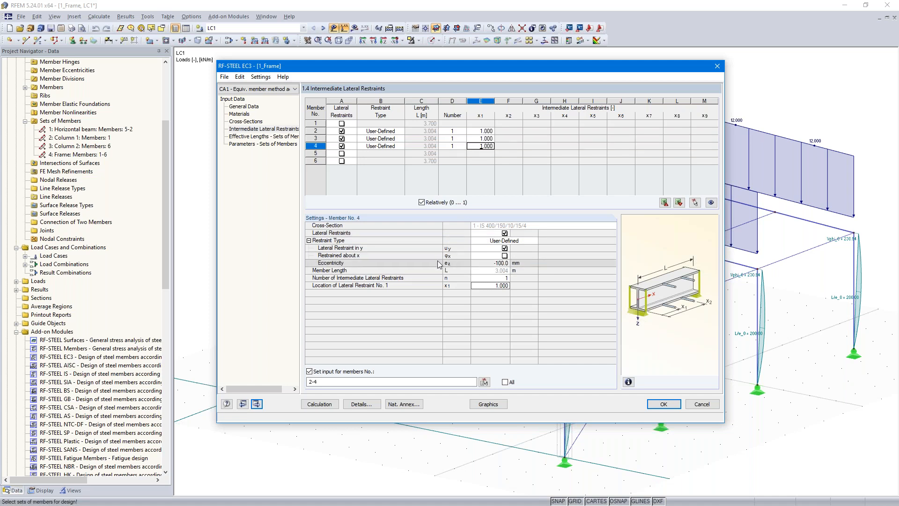
Step: In the effective lengths for sets of members, set the horizontal beam's factor kcr,z for buckling about axis z to 0.250
left_click(257, 404)
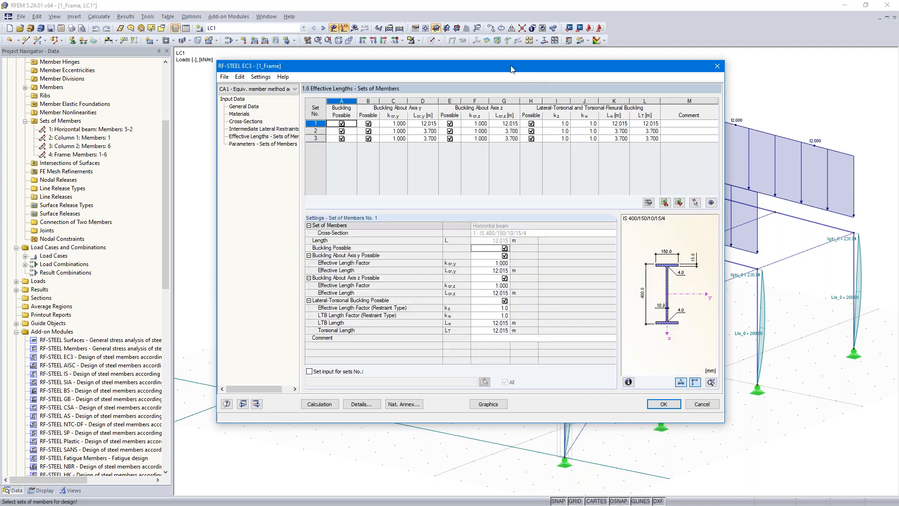
left_click_drag(506, 65, 417, 345)
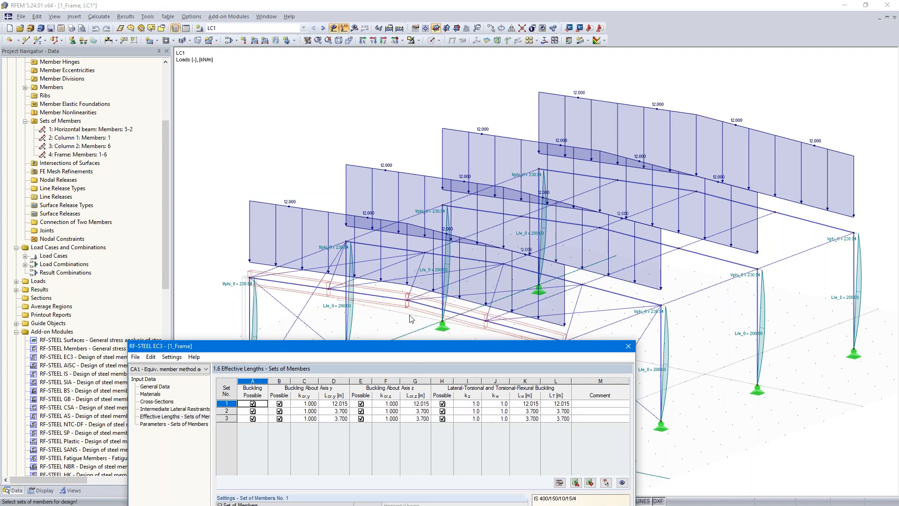
left_click(304, 410)
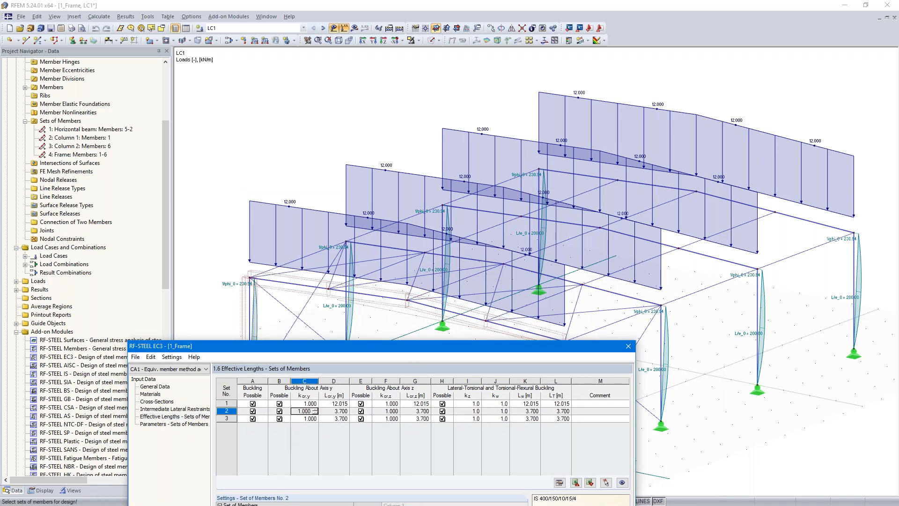
left_click(336, 419)
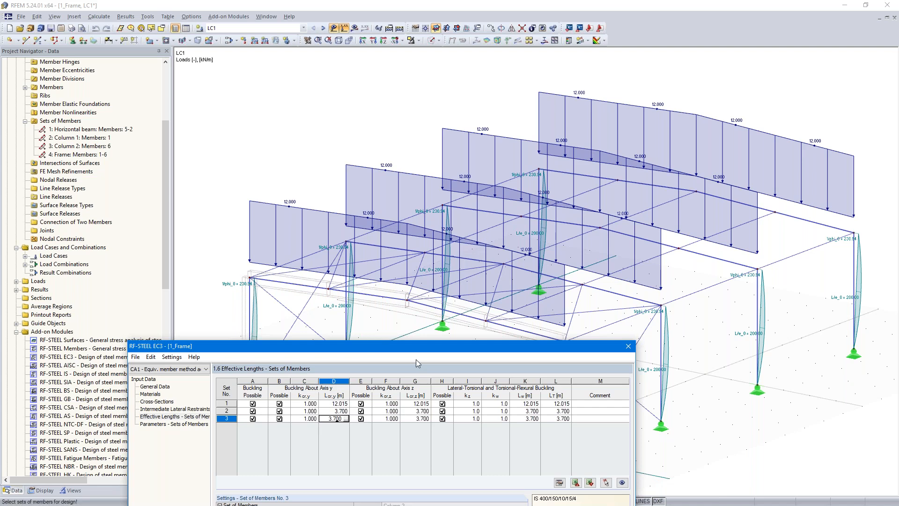
left_click_drag(424, 354, 448, 161)
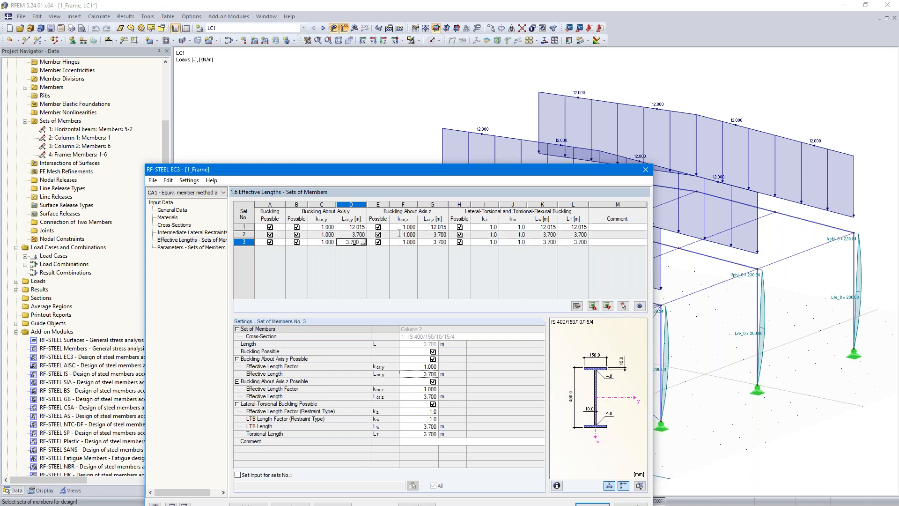
left_click(431, 227)
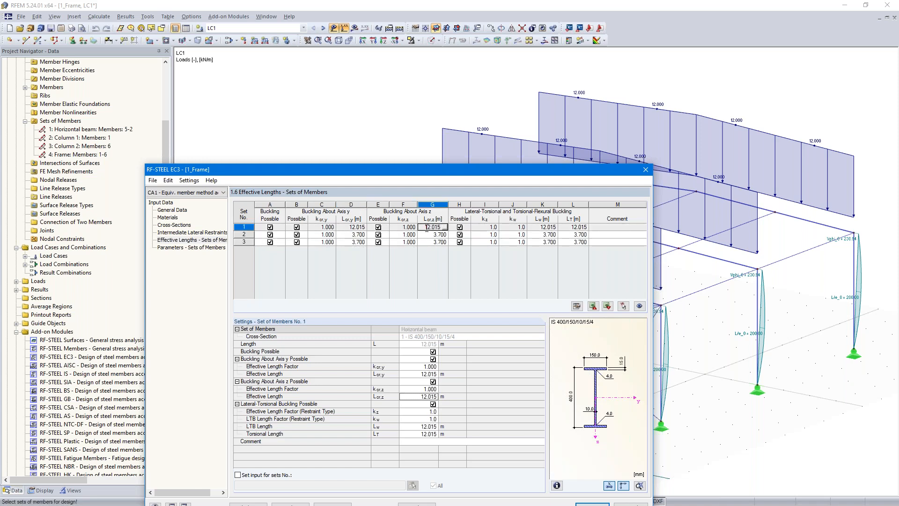
left_click(413, 228)
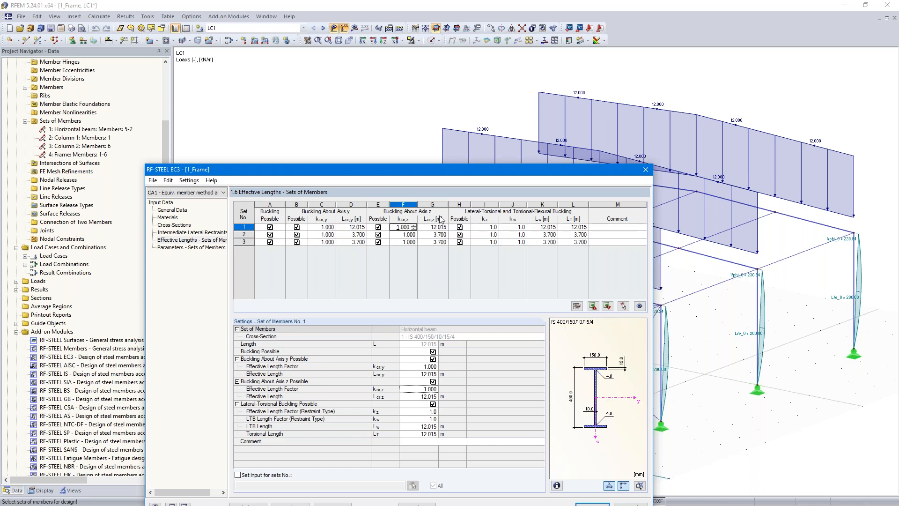
type("0.250")
key("Tab")
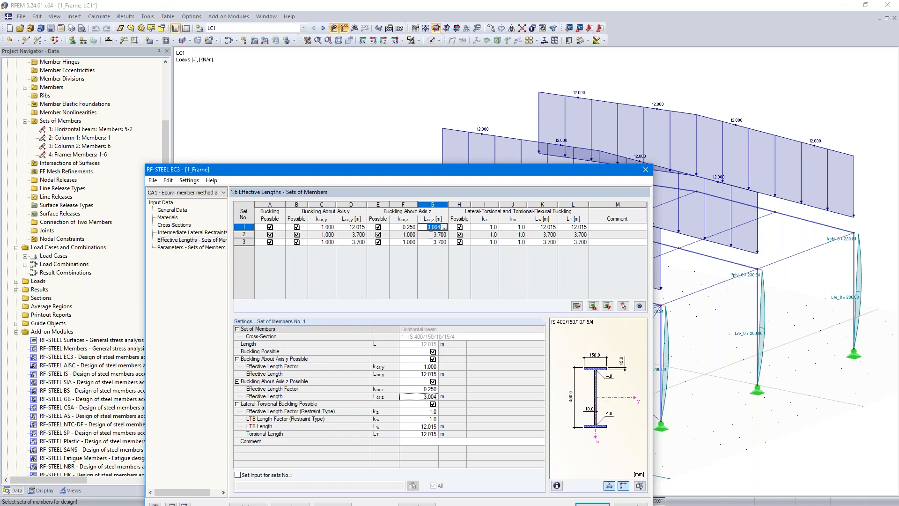
left_click(496, 228)
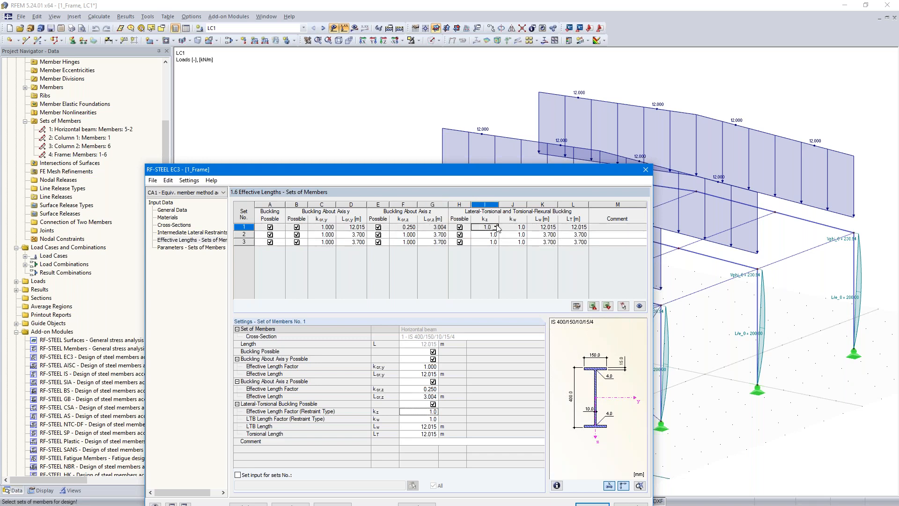
left_click(513, 228)
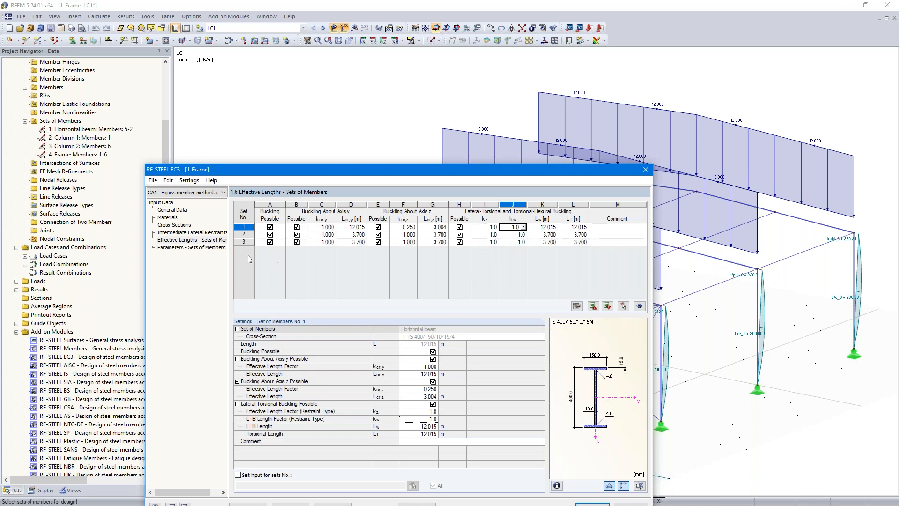
left_click_drag(463, 169, 471, 77)
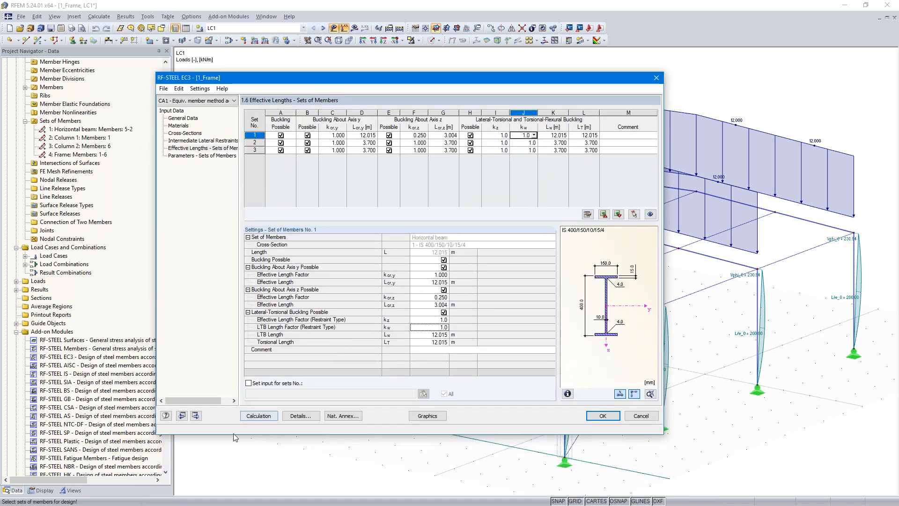
Step: Try enabling the shear panel and rotational restraint for set 1 in the set-of-members parameters, and deactivate both again
left_click(195, 416)
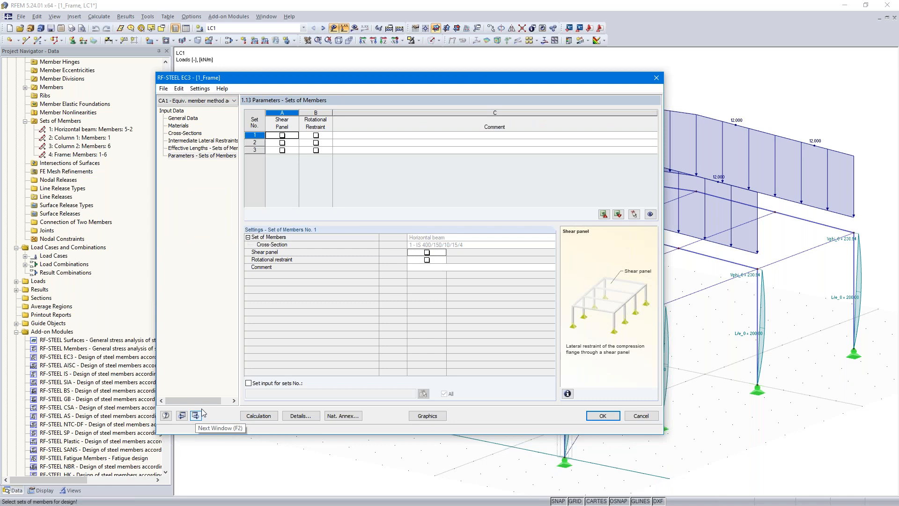
left_click(282, 135)
left_click(316, 136)
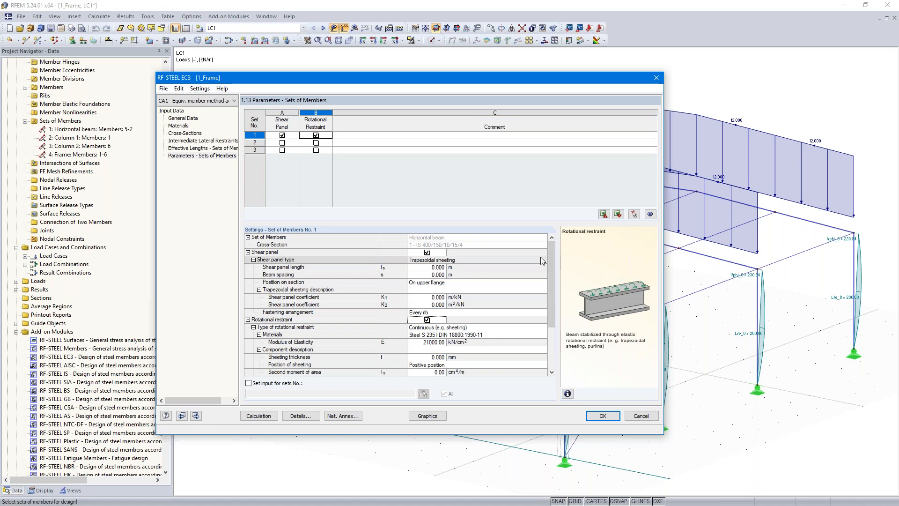
left_click(316, 136)
left_click(283, 135)
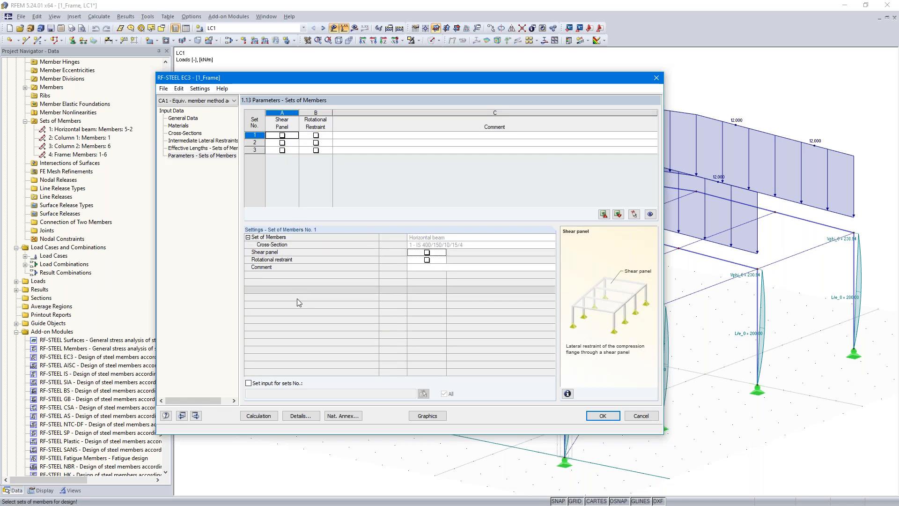
Step: Calculate the design case and view the design ratios graphically on the frame before returning to the RF-STEEL EC3 results
left_click(258, 416)
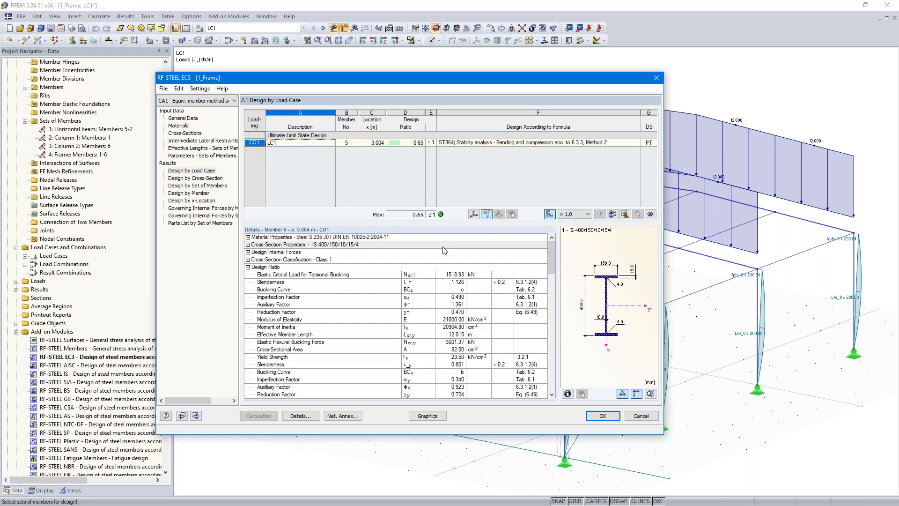
left_click(429, 417)
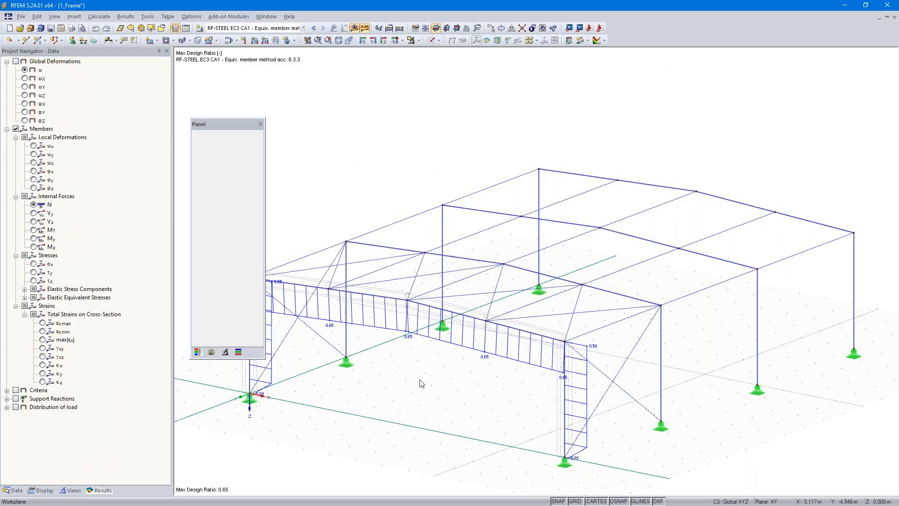
scroll(524, 248, "up", 4)
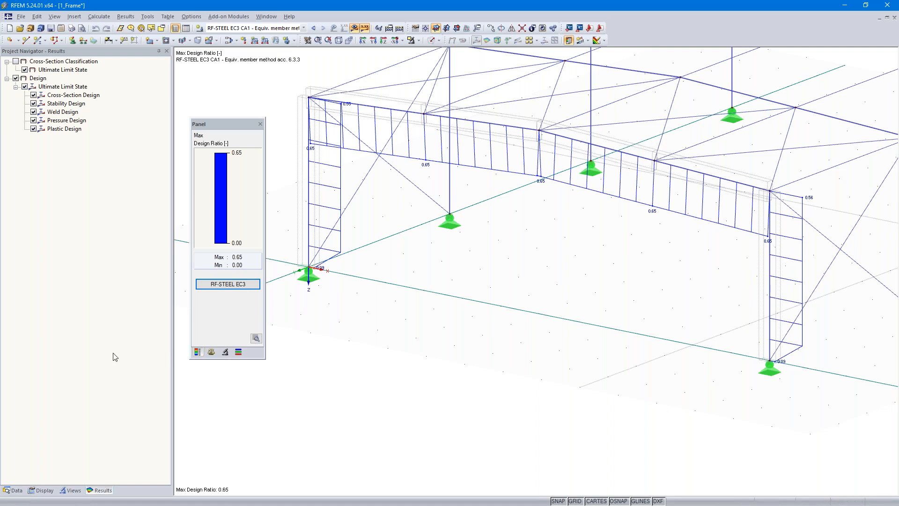
left_click(220, 289)
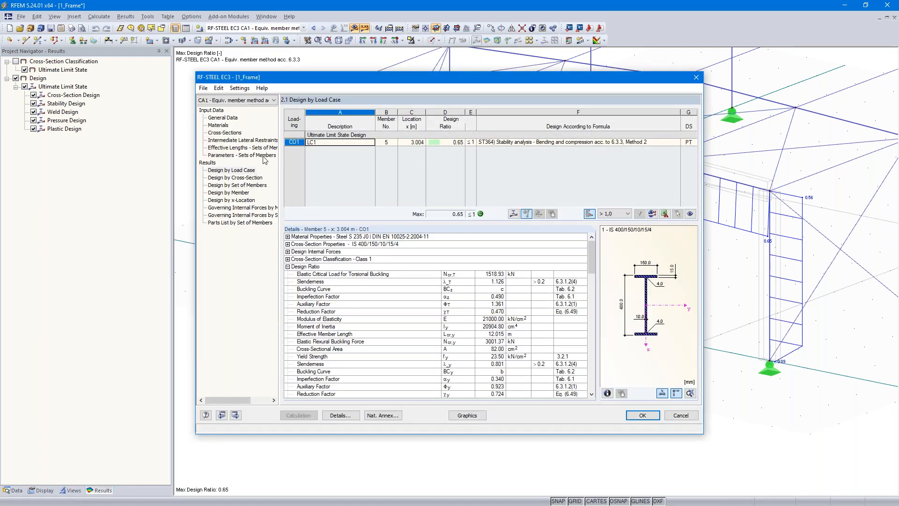
Step: Create a new RF-STEEL EC3 design case No. 2 with the description "General method acc. 6.3."
left_click(204, 89)
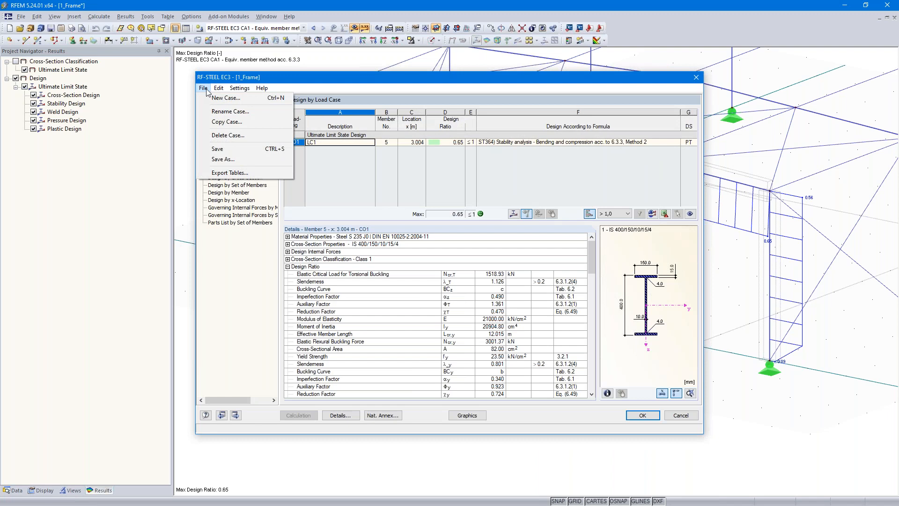
left_click(230, 100)
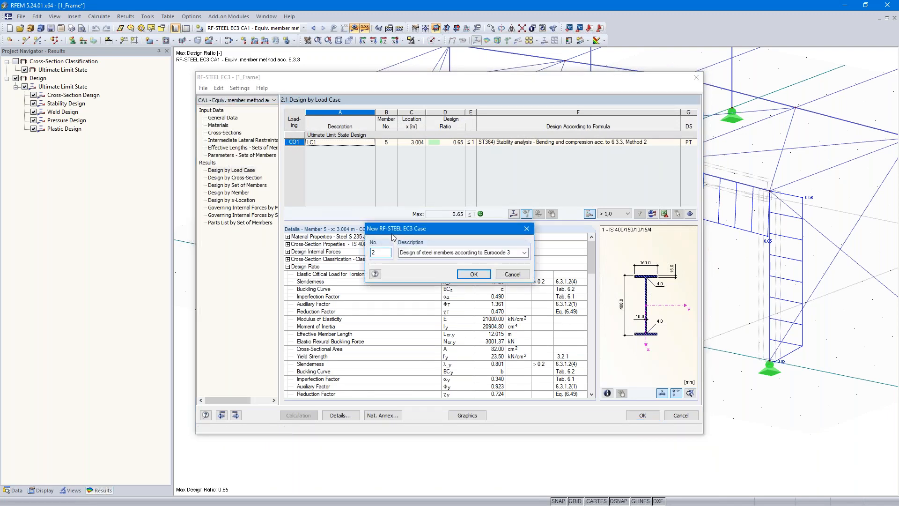
left_click_drag(401, 252, 500, 251)
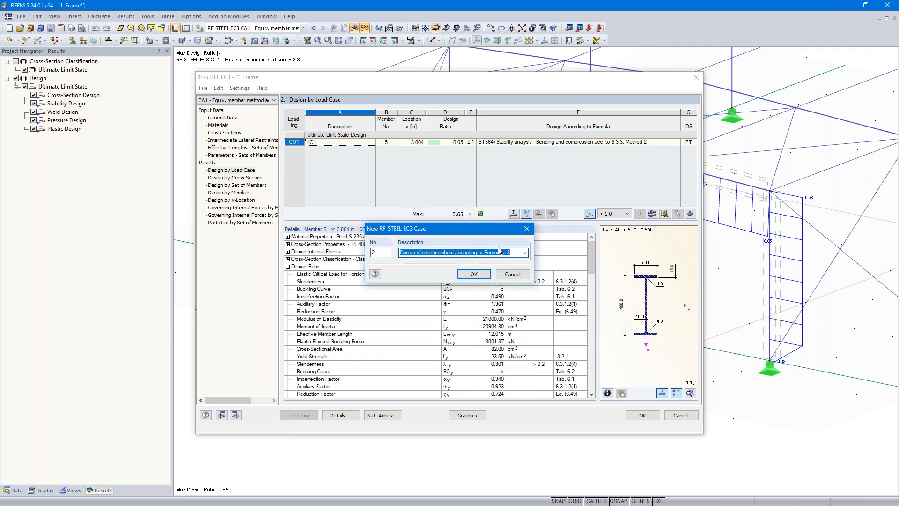
type("General method acc.")
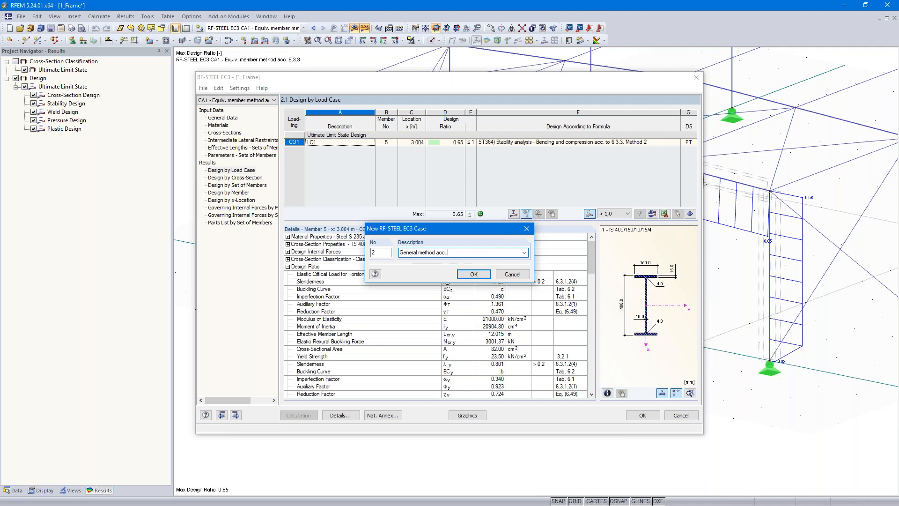
type("3.4")
left_click(473, 275)
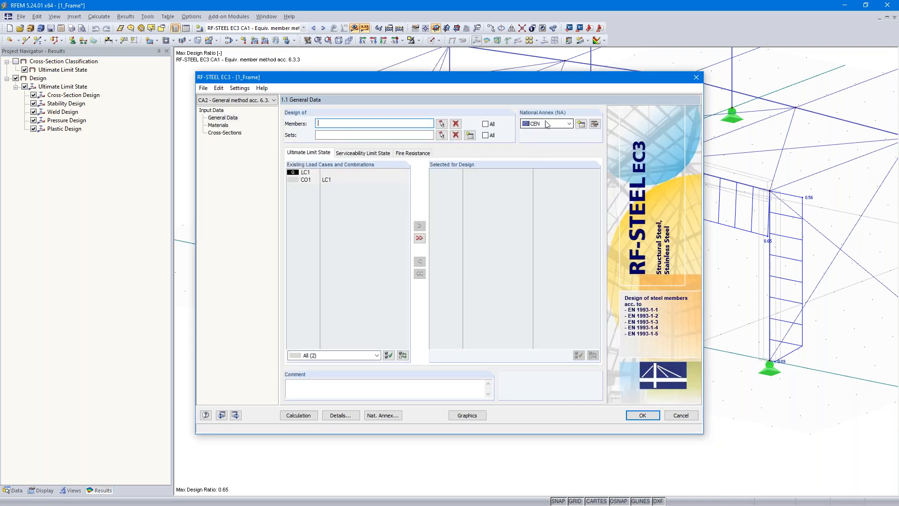
Step: Assign load combination CO1 and set of members 4 (Frame, members 1-6) to the ultimate limit state design
double_click(305, 180)
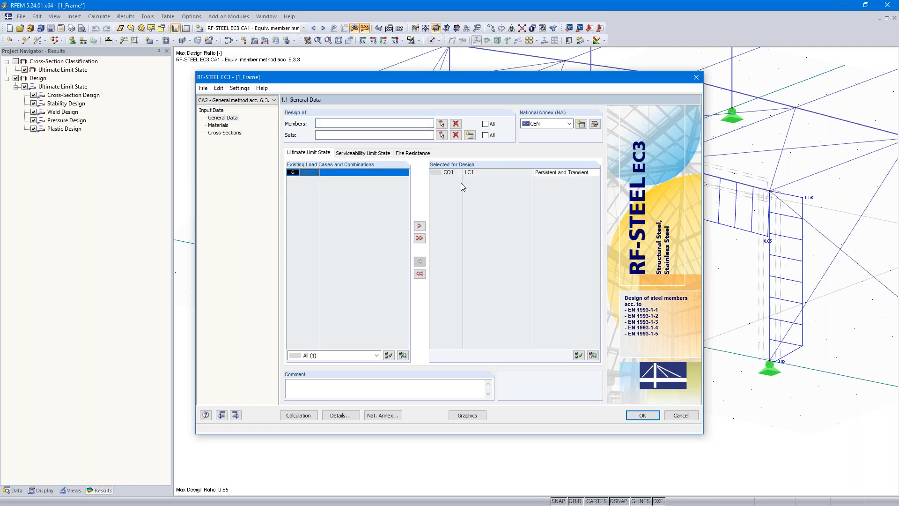
left_click(441, 135)
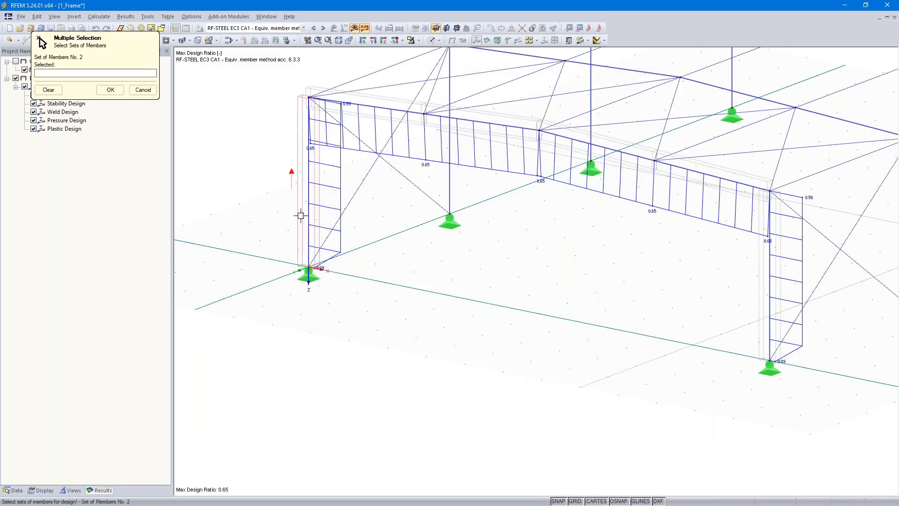
left_click(301, 216)
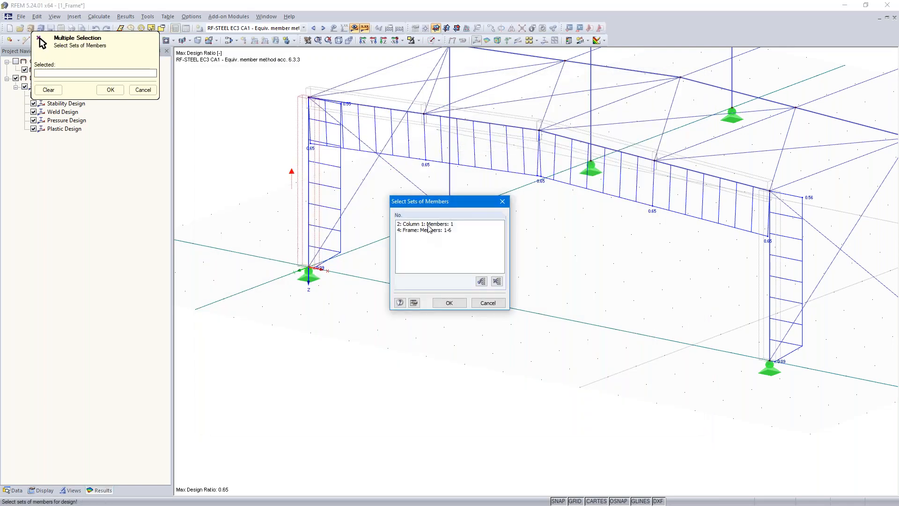
left_click(428, 230)
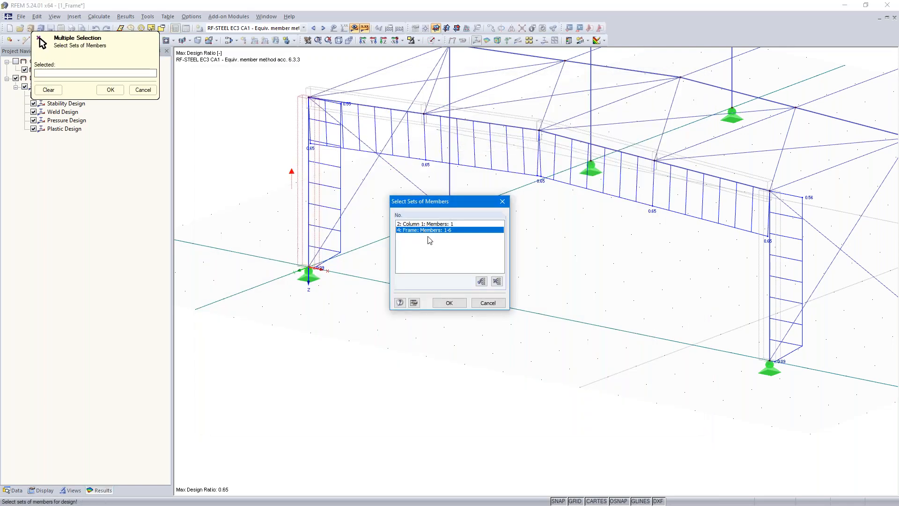
left_click(449, 304)
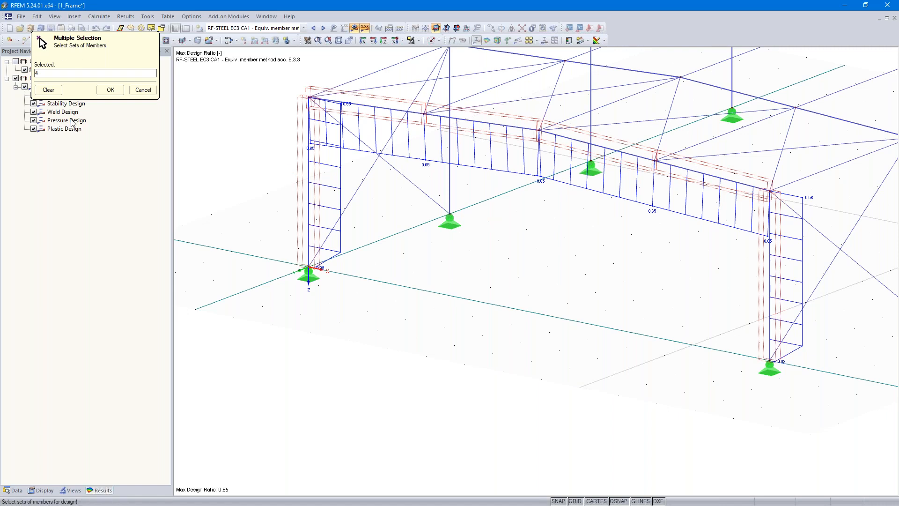
left_click(110, 89)
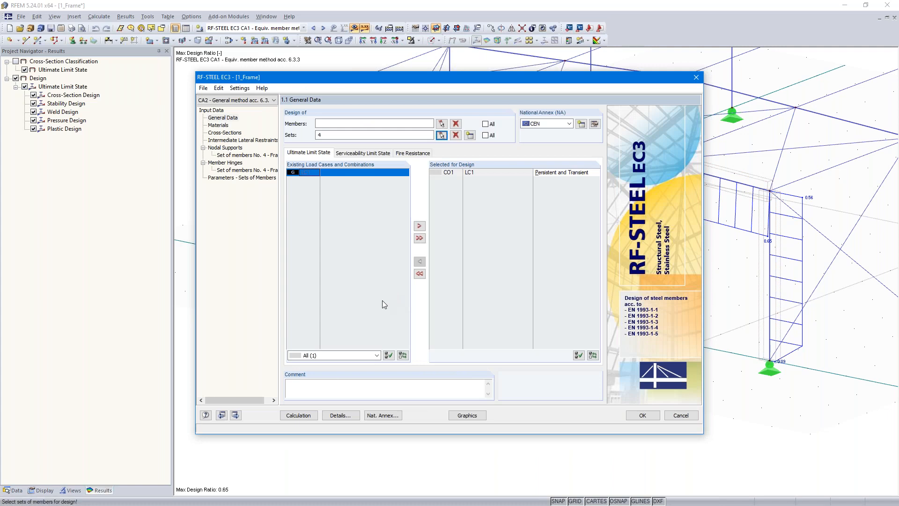
Step: Check which stability analysis method is applied to sets of members in the design details
left_click(339, 416)
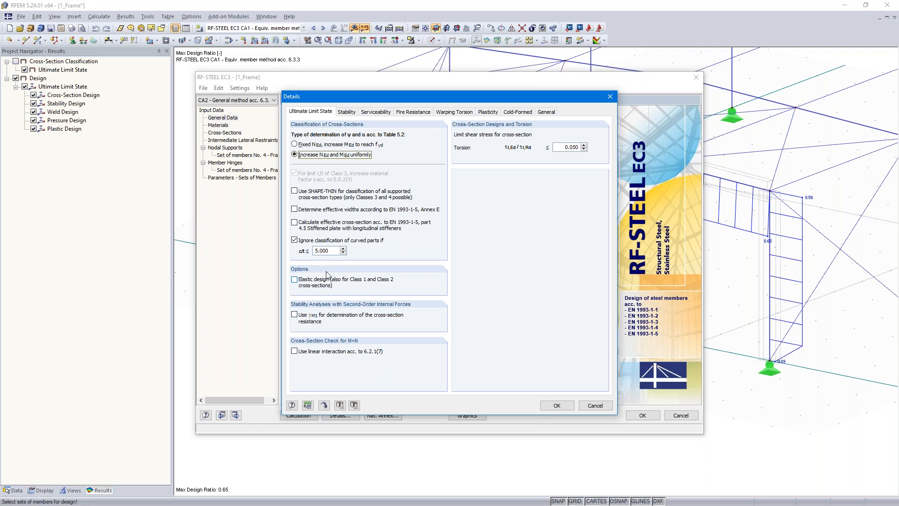
left_click(348, 113)
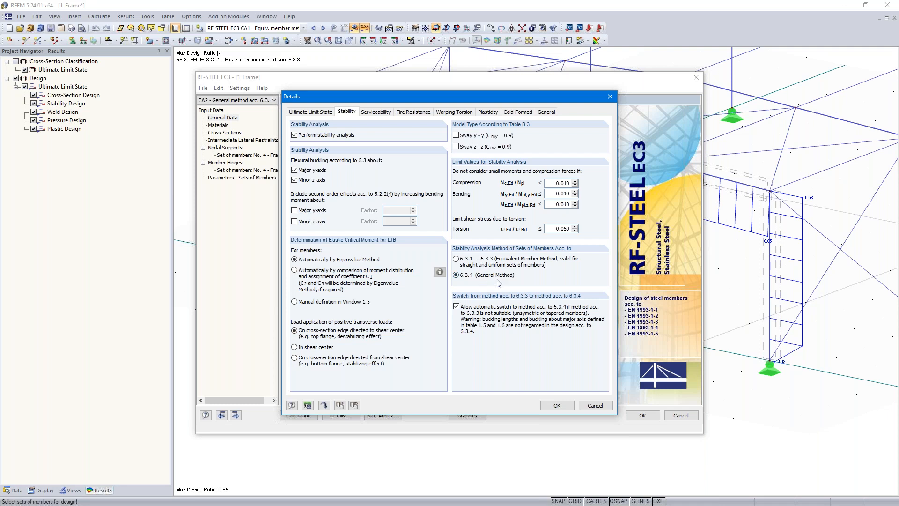
left_click(558, 405)
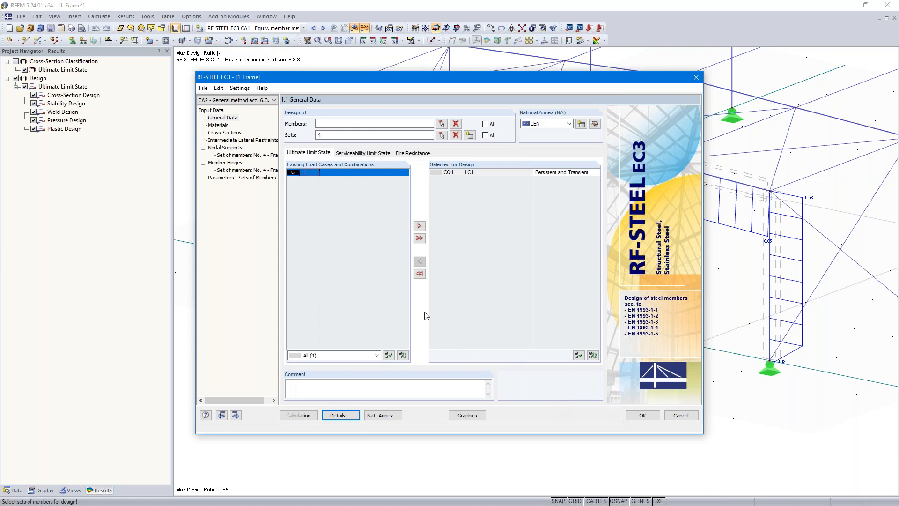
Step: Go through the input windows to the Frame set's nodal supports and examine the frame in the local coordinate system preview
left_click(235, 415)
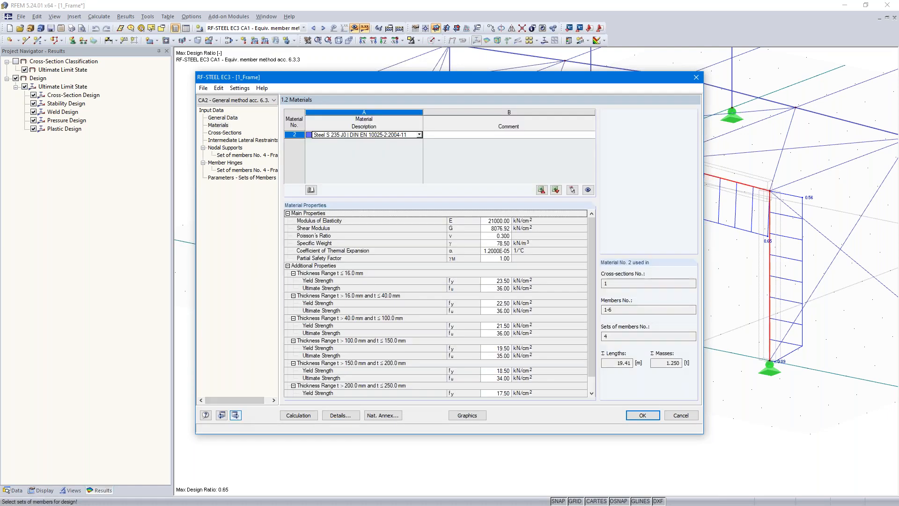
left_click(236, 415)
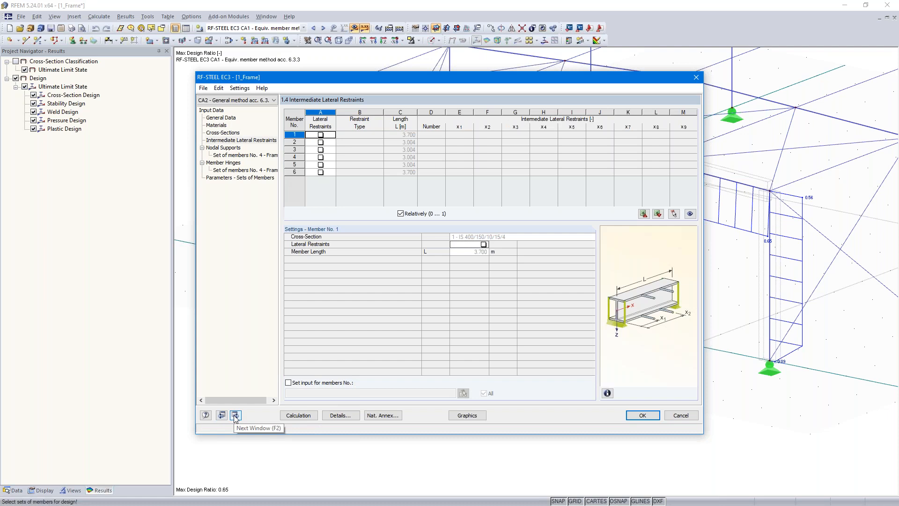
left_click(235, 415)
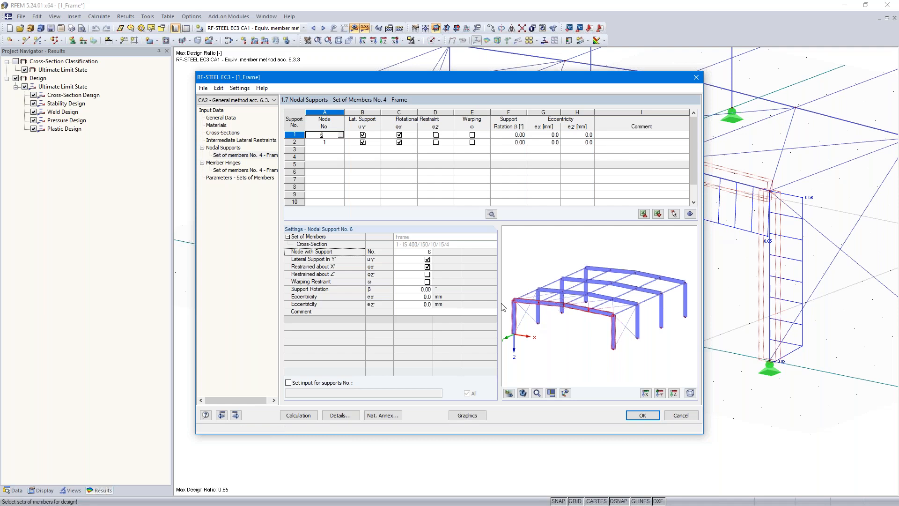
left_click(363, 134)
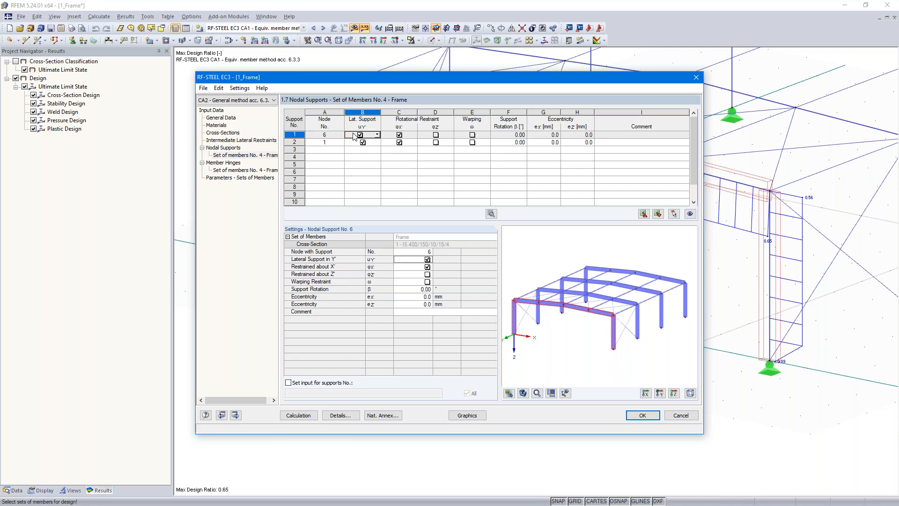
scroll(511, 337, "up", 2)
scroll(511, 337, "up", 1)
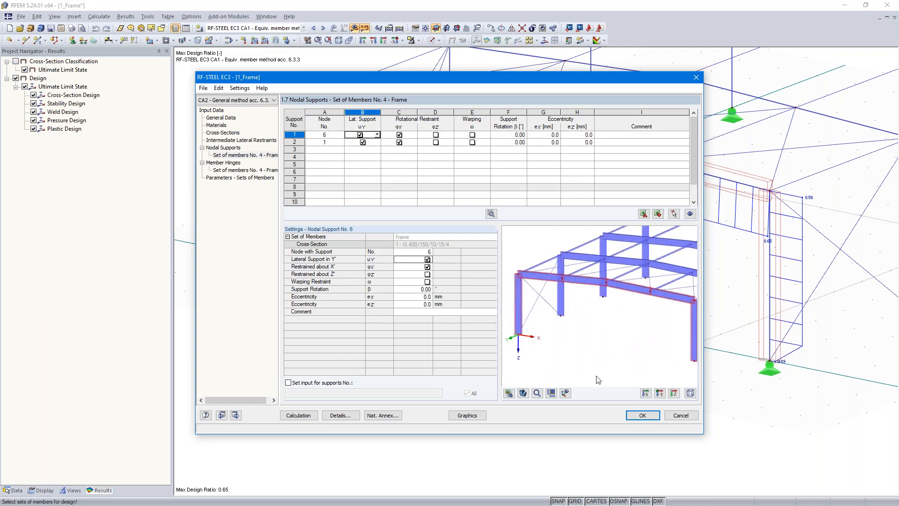
left_click(566, 395)
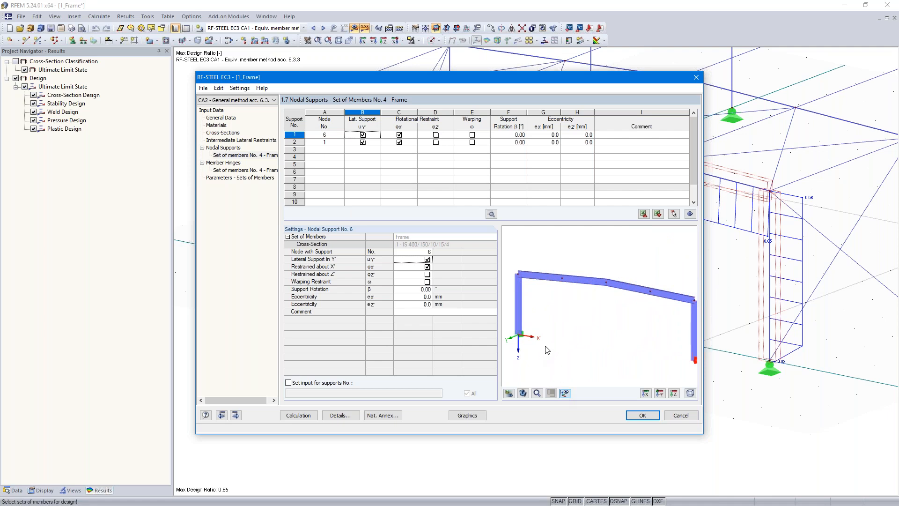
scroll(548, 350, "up", 3)
scroll(557, 324, "down", 3)
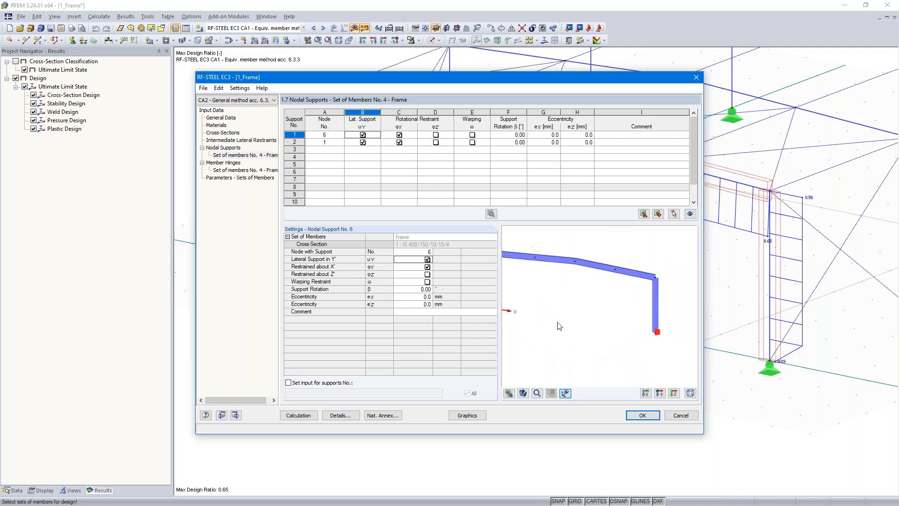
middle_click_drag(579, 322, 574, 322)
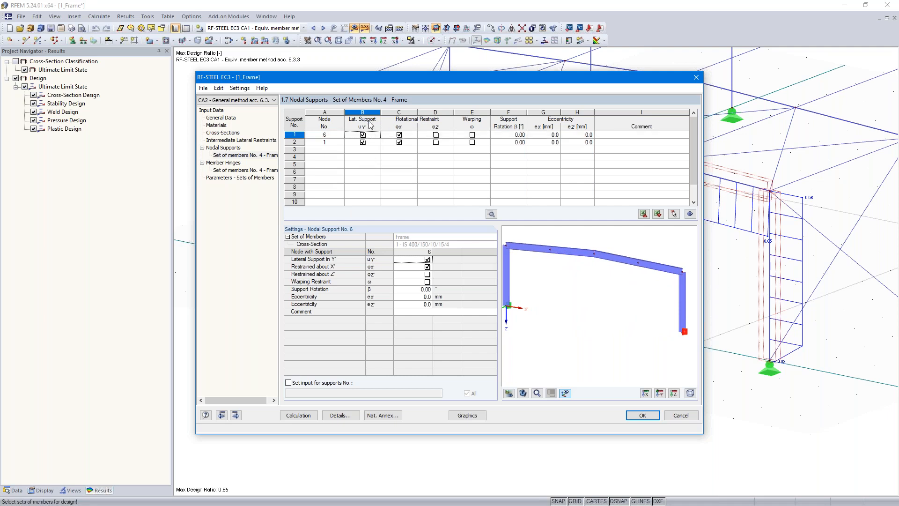
middle_click_drag(560, 291, 576, 294)
scroll(576, 294, "down", 1)
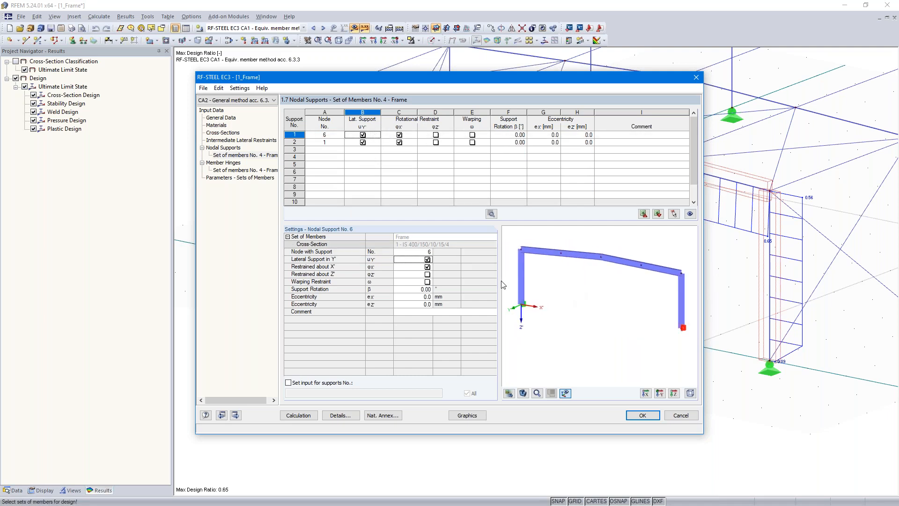
Step: For the nodal supports at nodes 6 and 1, release the rotational restraint about X' and restrain rotation about Z'
left_click(435, 134)
left_click(399, 135)
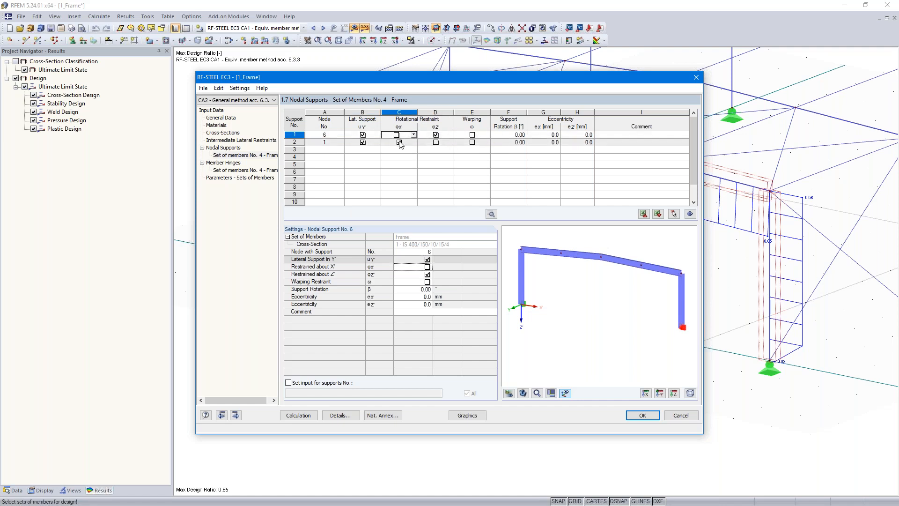
left_click(399, 142)
left_click(436, 142)
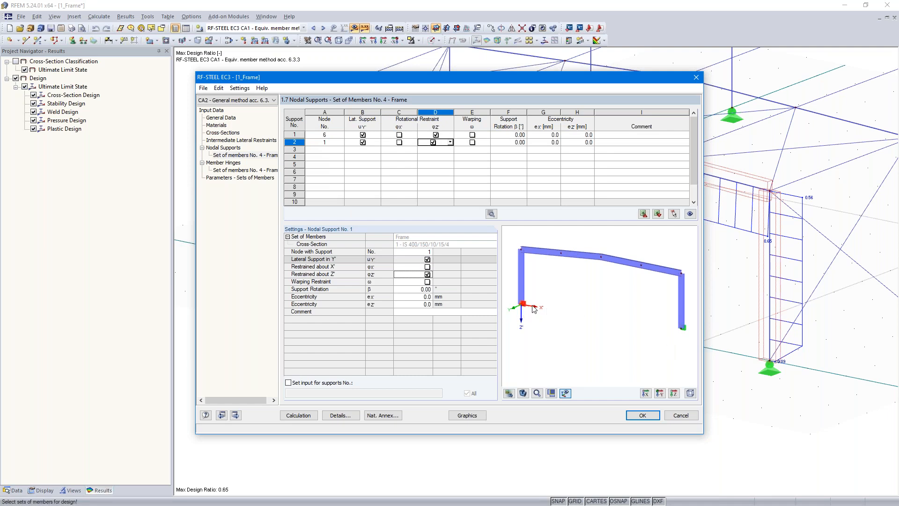
Step: Add nodal supports at nodes 2, 3, 4, 5 and 7 along the frame's beam by picking them in the model
left_click(324, 150)
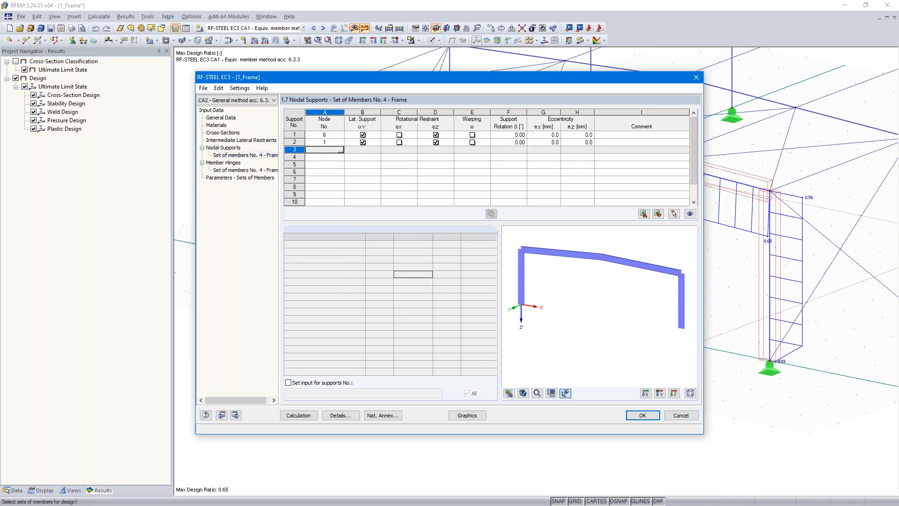
left_click(674, 214)
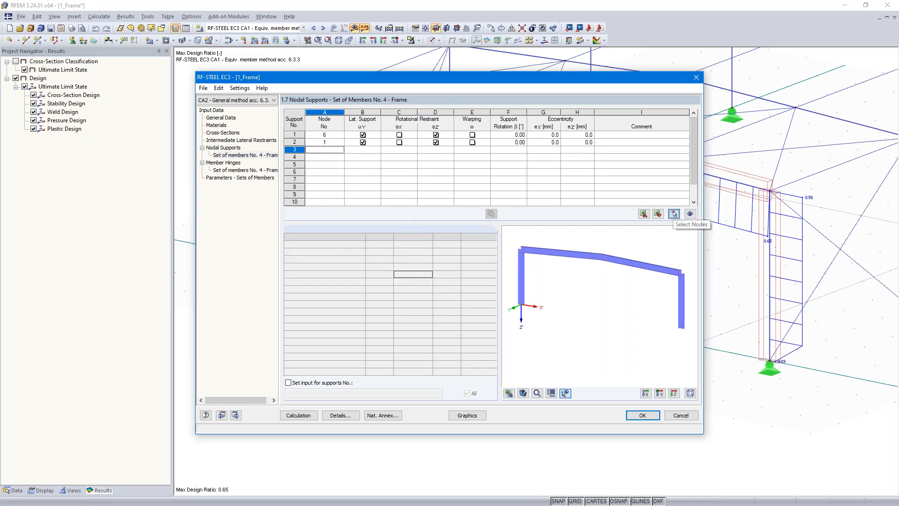
left_click(310, 96)
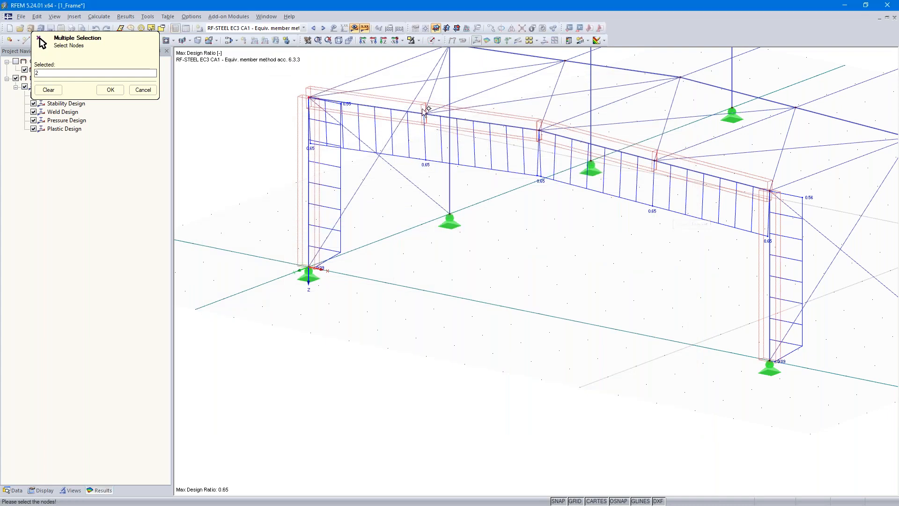
left_click(424, 114)
left_click(540, 131)
left_click(655, 160)
left_click(768, 191)
left_click(111, 90)
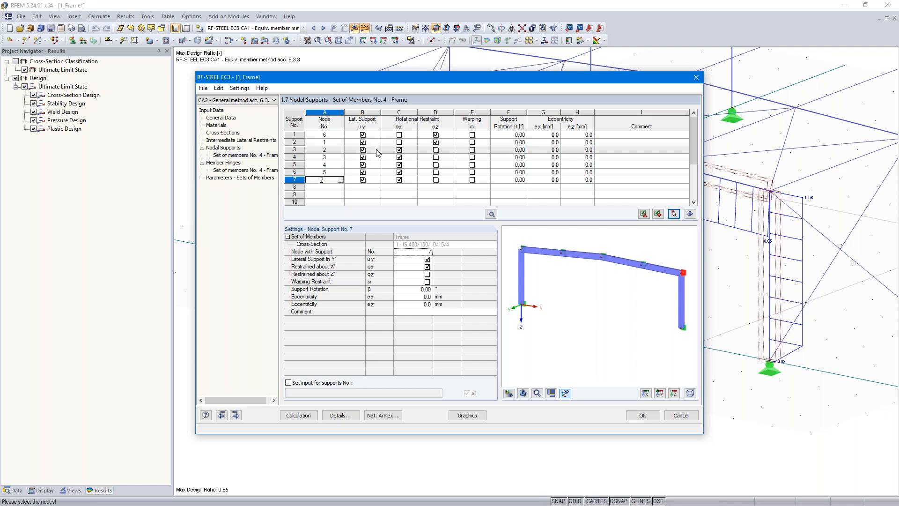
Step: Release the rotational restraint about X' at the nodal supports of nodes 2, 3, 4, 5 and 7
left_click(399, 149)
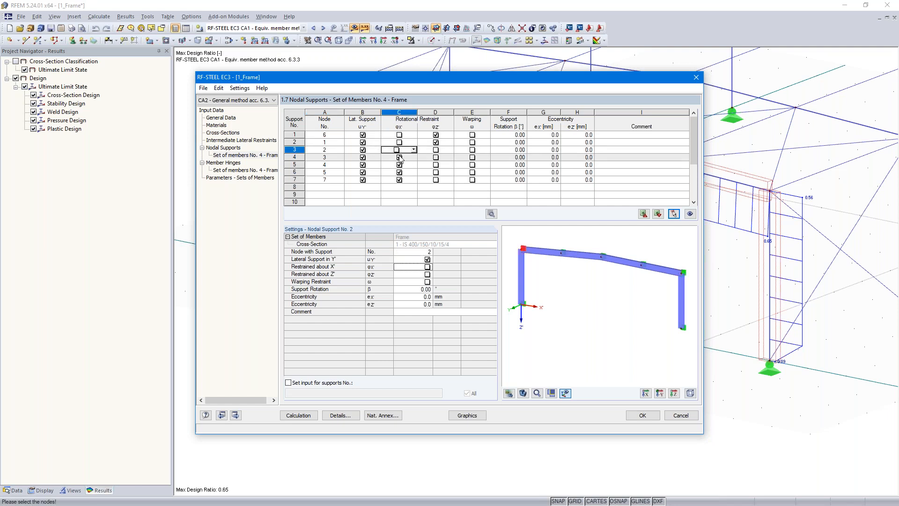
left_click(399, 157)
left_click(399, 164)
left_click(399, 172)
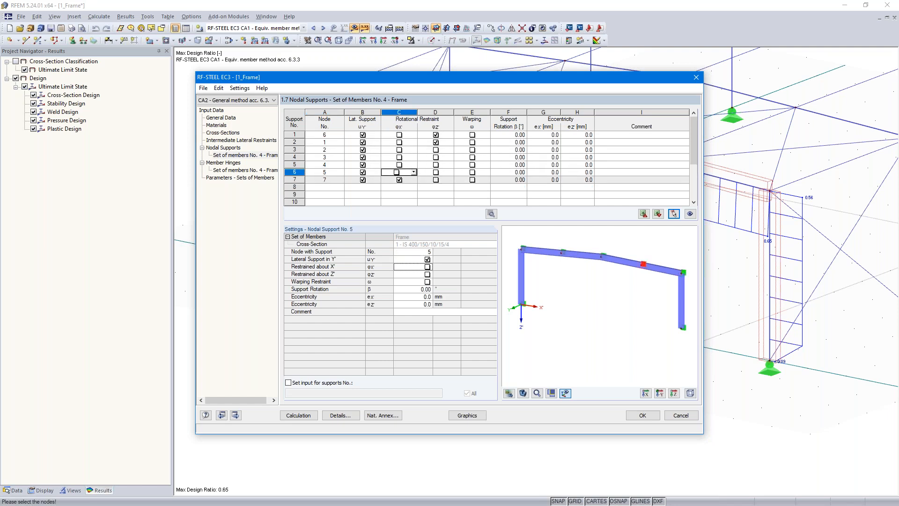
left_click(399, 179)
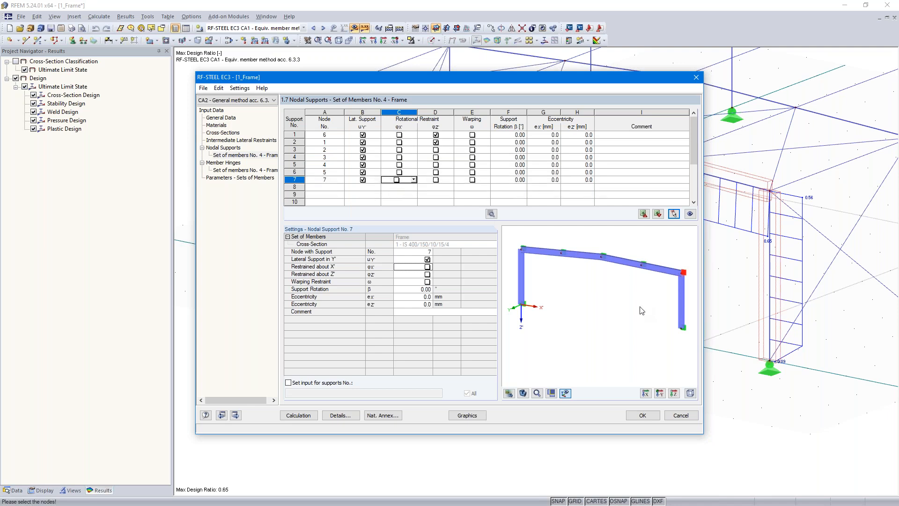
scroll(664, 302, "up", 4)
middle_click_drag(673, 282, 598, 340)
scroll(598, 340, "up", 2)
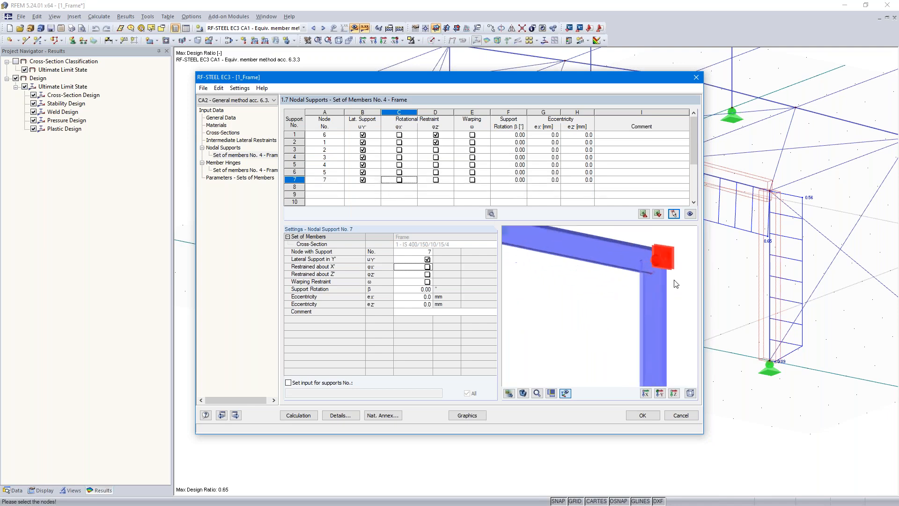
scroll(645, 267, "down", 5)
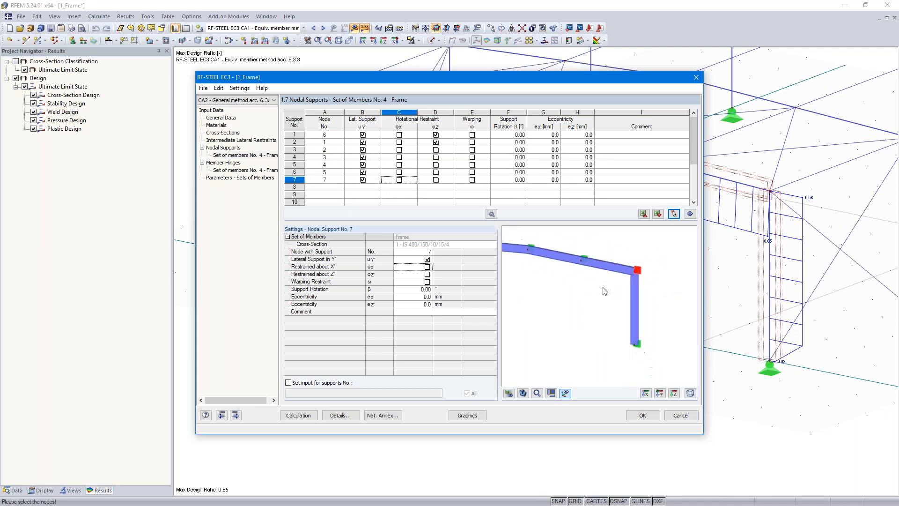
middle_click_drag(557, 304, 608, 315)
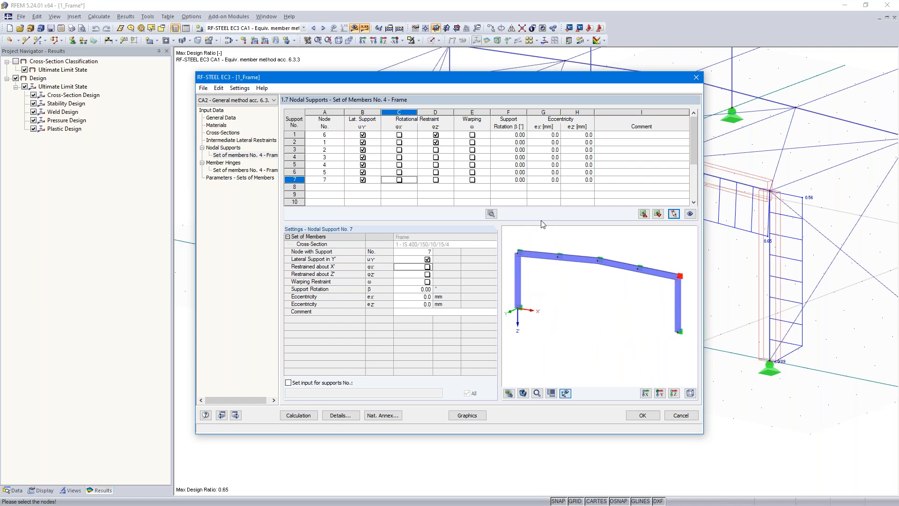
Step: Set the eccentricity ez to -100 mm for the nodal supports at nodes 2, 3, 4, 5 and 7
left_click(580, 149)
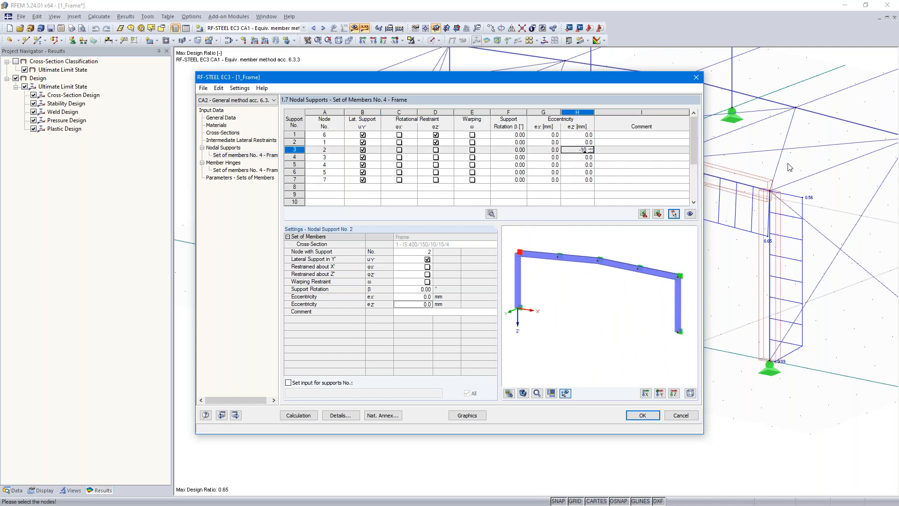
key("Return")
key("Down")
key("Down")
key("Up")
key("Left")
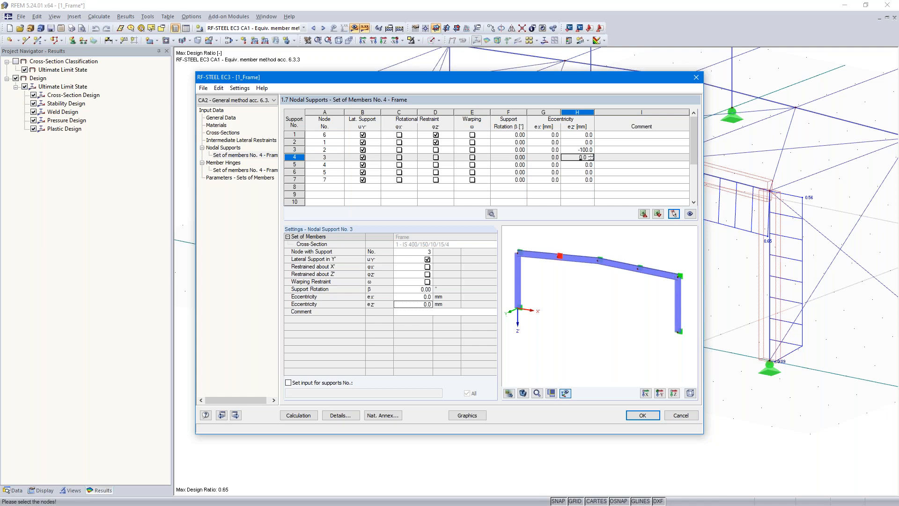
key("F8")
key("Down")
key("F8")
key("Down")
key("F8")
key("Down")
key("F8")
key("Down")
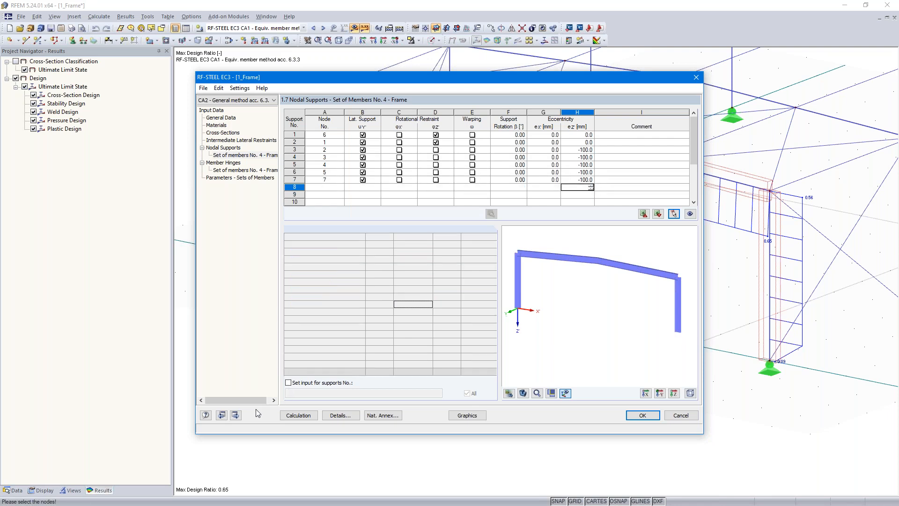
Step: Go through the Frame set's member hinges and parameters windows and run the calculation of the general method case CA2
left_click(235, 415)
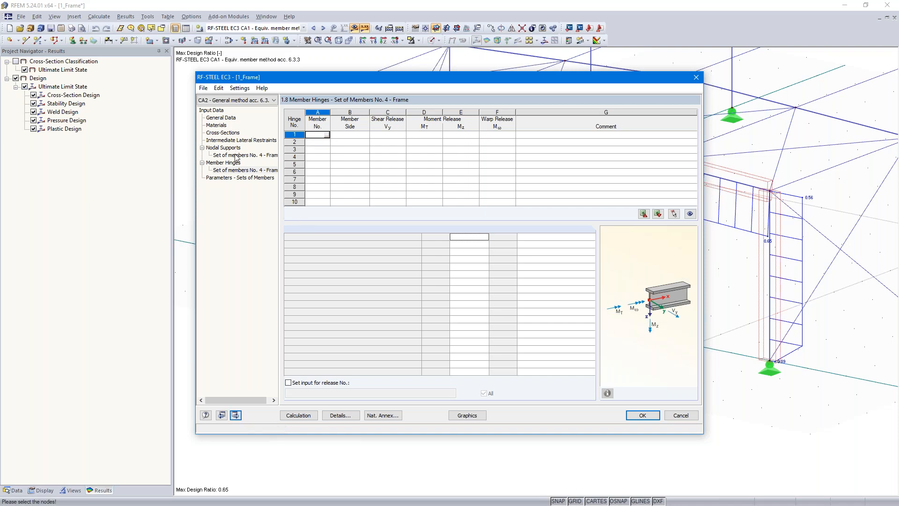
left_click(235, 414)
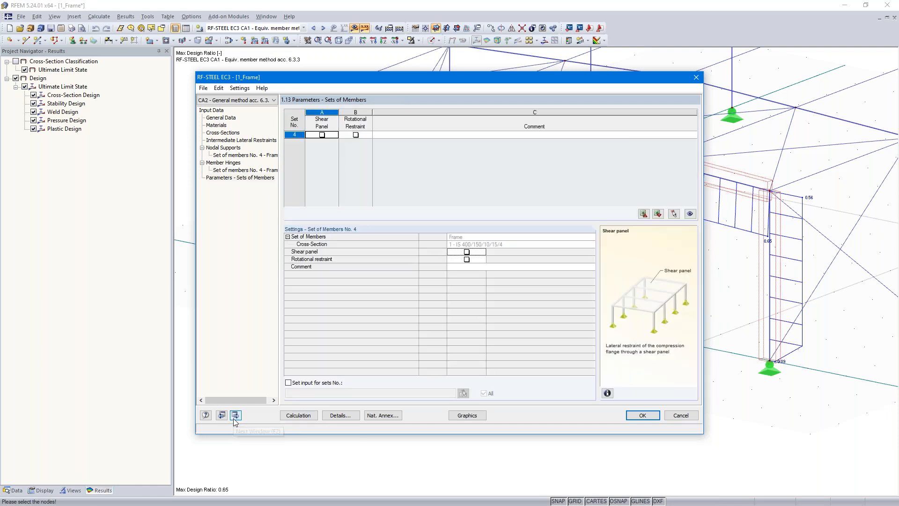
left_click(300, 415)
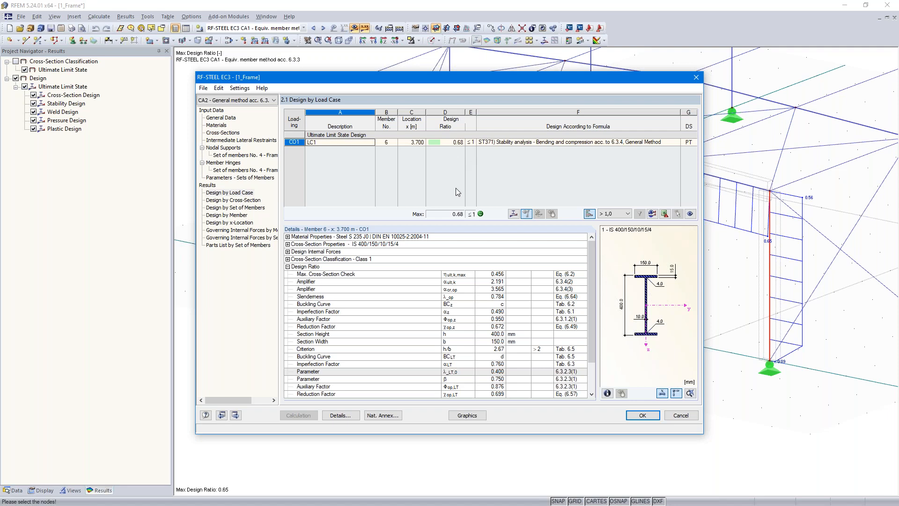
Step: Examine the frame's mode shape at a display factor of 0.13, looking closely at the corner at node 7, and close the view
left_click(513, 214)
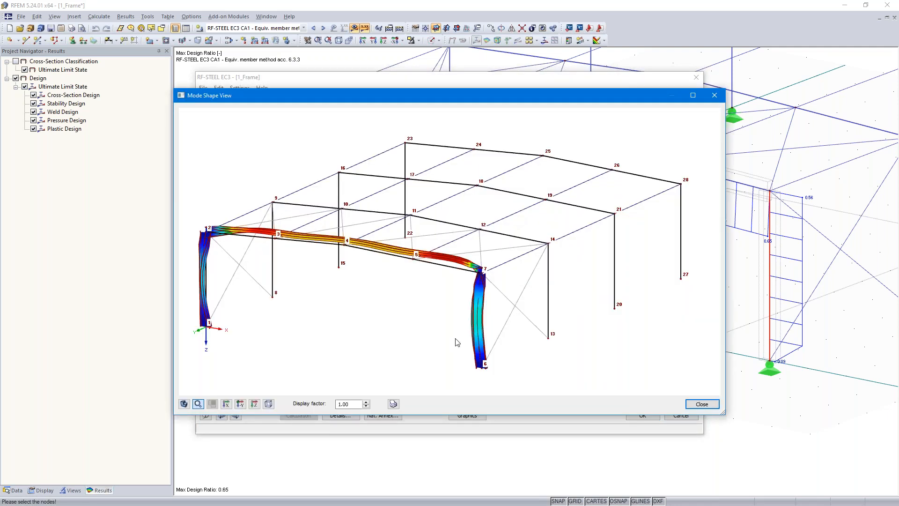
left_click(366, 405)
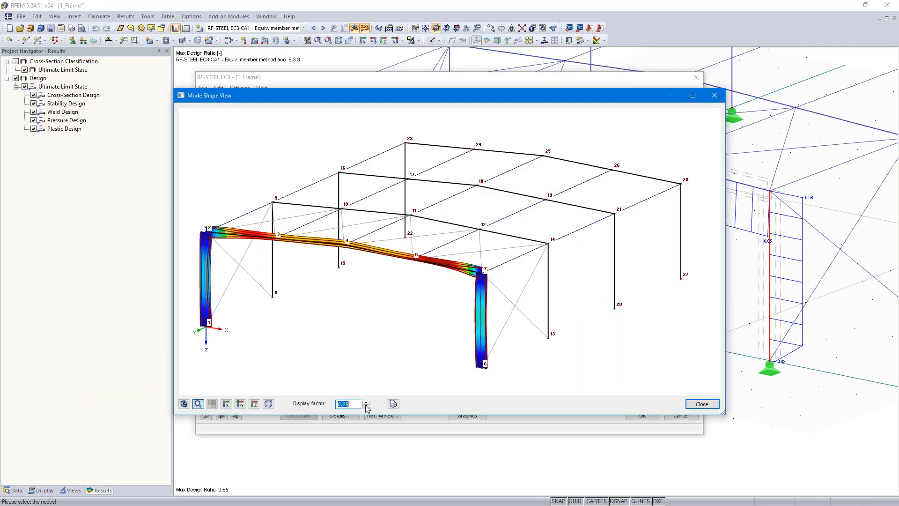
middle_click_drag(547, 268, 517, 245, "ctrl")
scroll(305, 271, "up", 4)
mouse_move(440, 232)
middle_mouse_down("ctrl")
mouse_move(526, 256)
mouse_move(563, 252)
mouse_move(425, 240)
middle_mouse_up("ctrl")
scroll(563, 251, "down", 2)
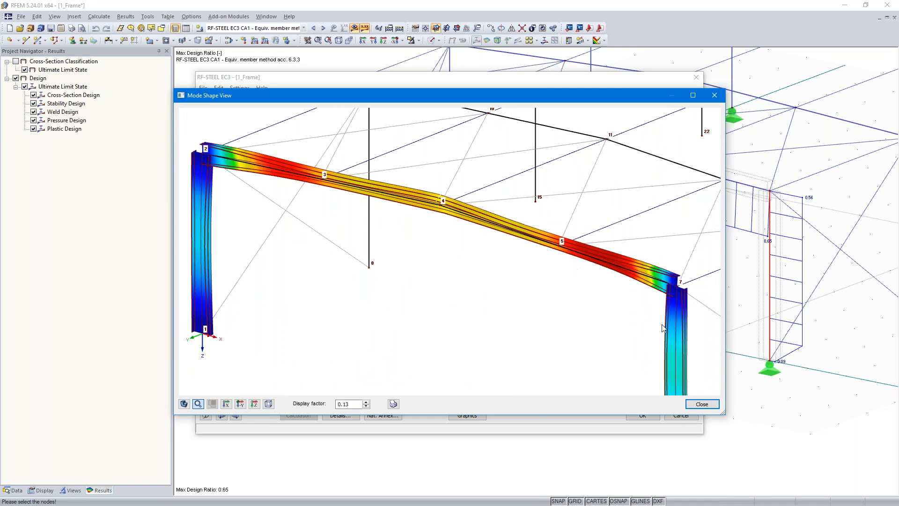
scroll(662, 328, "up", 6)
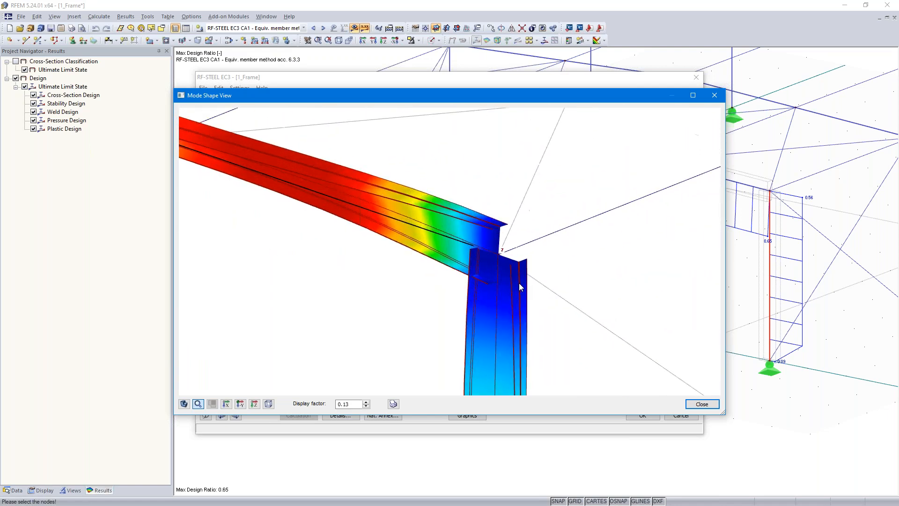
scroll(515, 276, "up", 2)
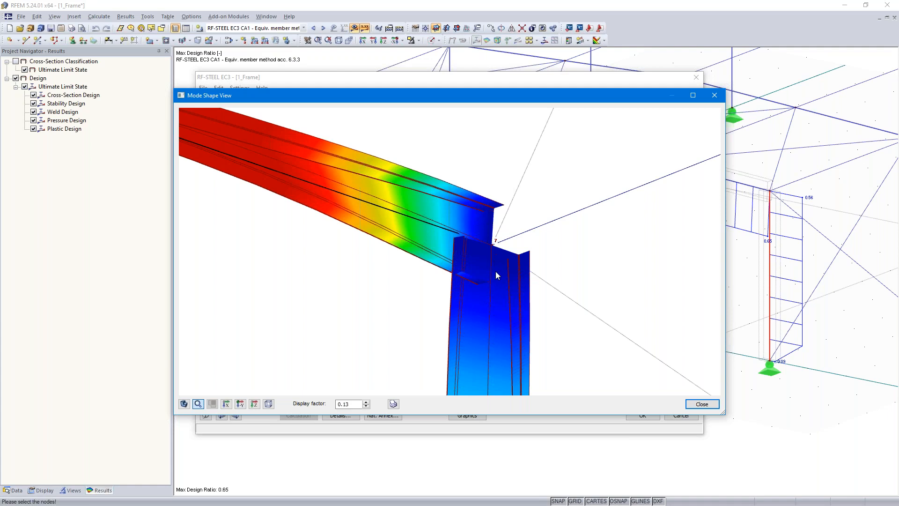
middle_click_drag(499, 328, 496, 303)
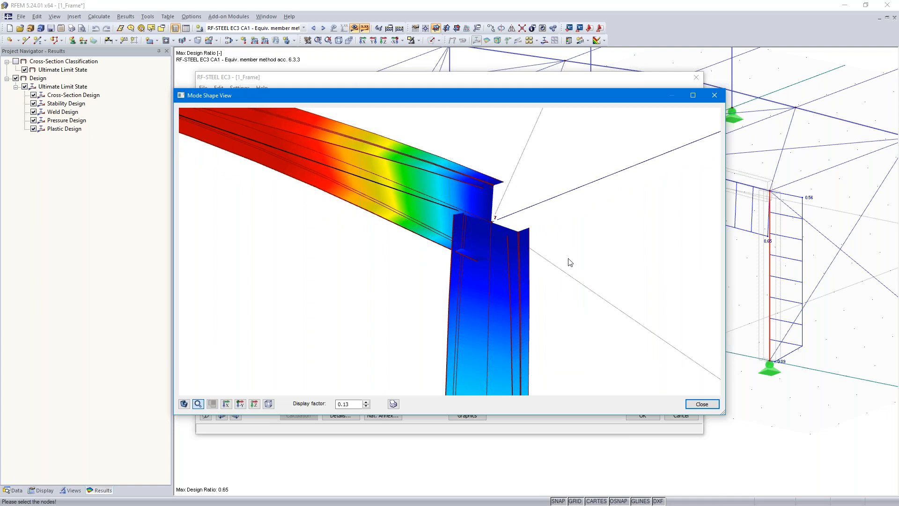
scroll(570, 261, "down", 2)
scroll(570, 261, "down", 3)
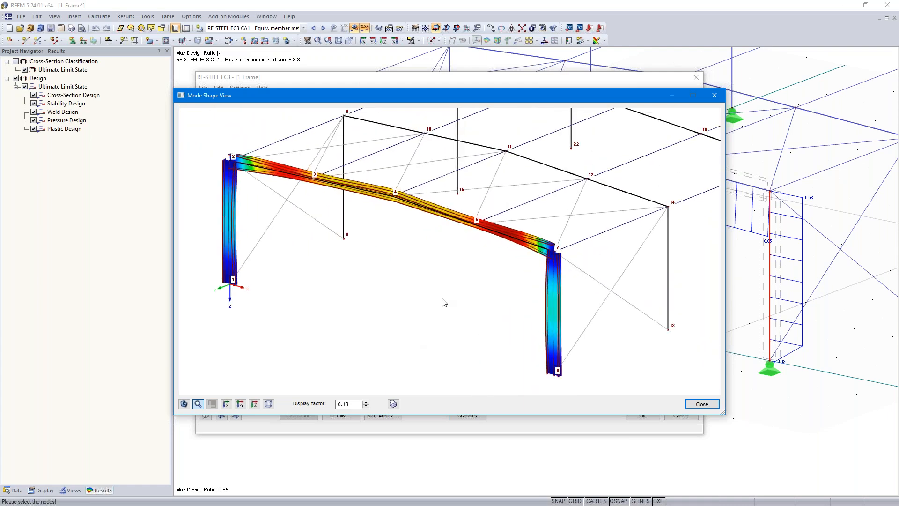
left_click(715, 96)
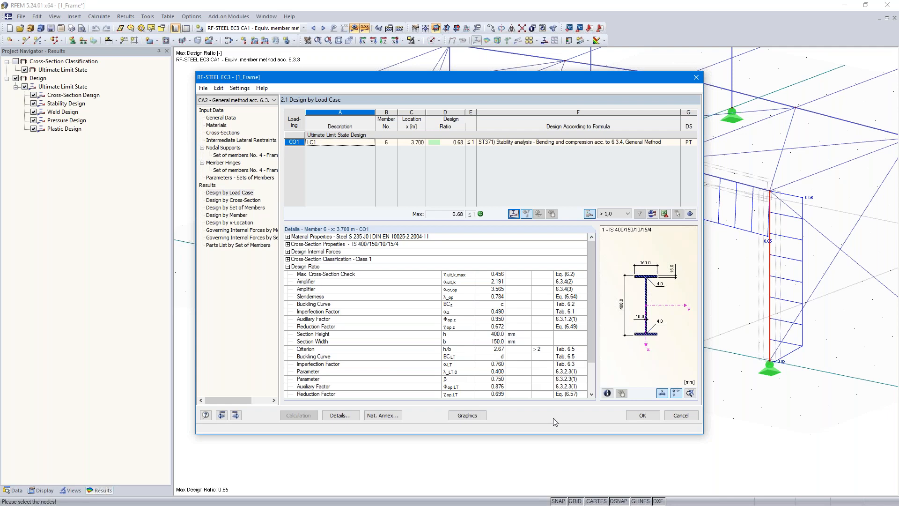
Step: Confirm the RF-STEEL EC3 design data and display the general method design ratios of case CA2 on the model
left_click(642, 416)
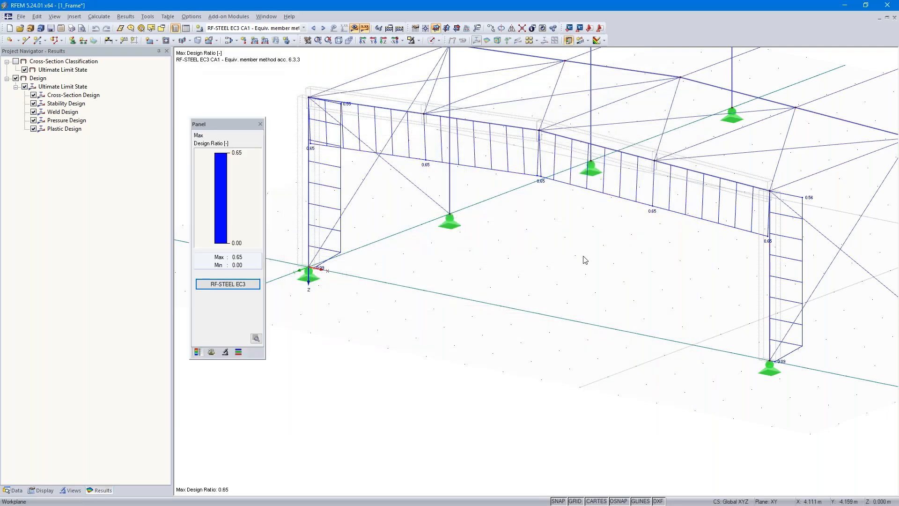
middle_click_drag(568, 258, 582, 300)
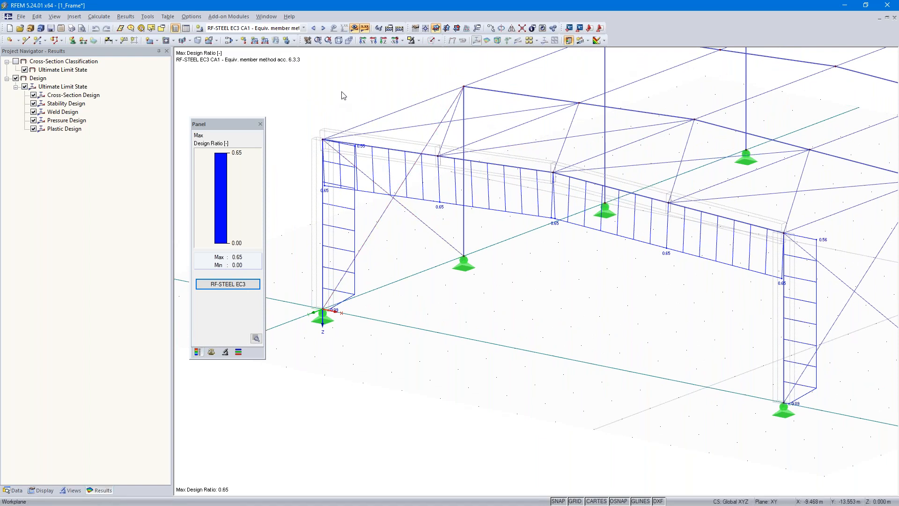
left_click(324, 28)
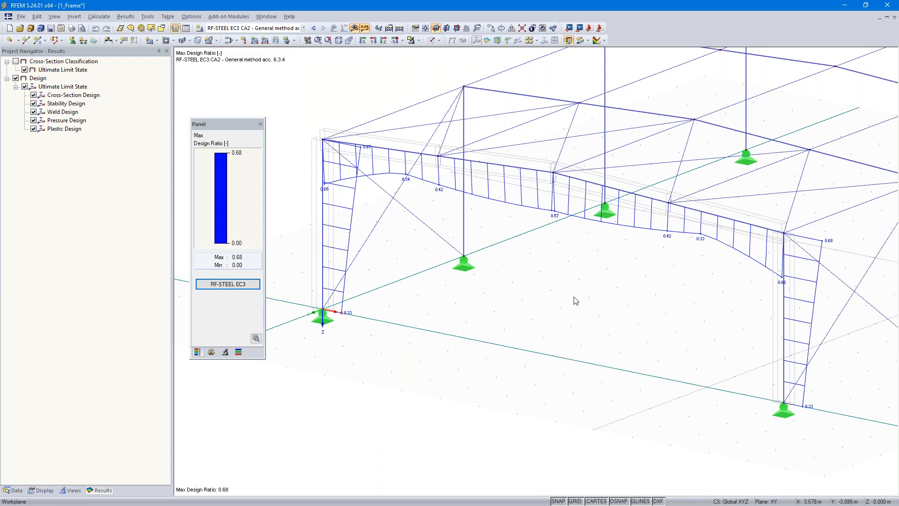
mouse_move(573, 297)
middle_mouse_down("ctrl")
mouse_move(590, 279)
mouse_move(570, 299)
middle_mouse_up("ctrl")
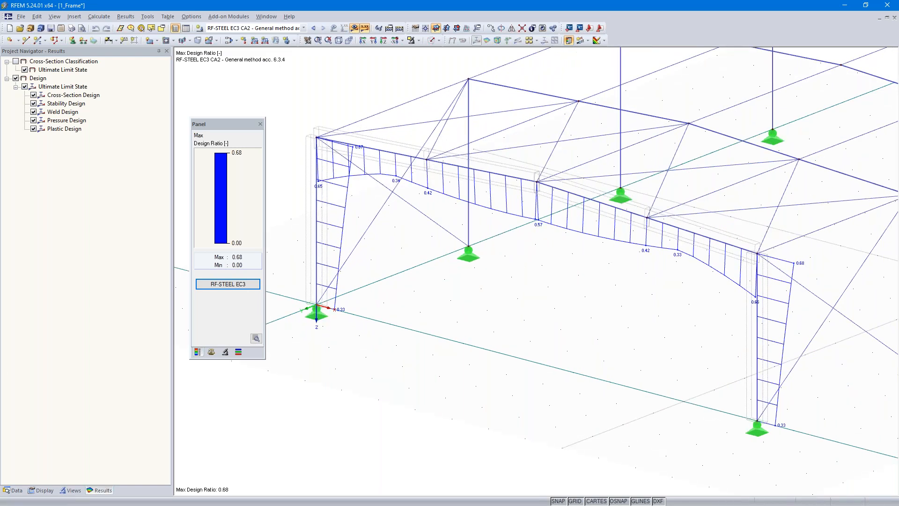
left_click(176, 464)
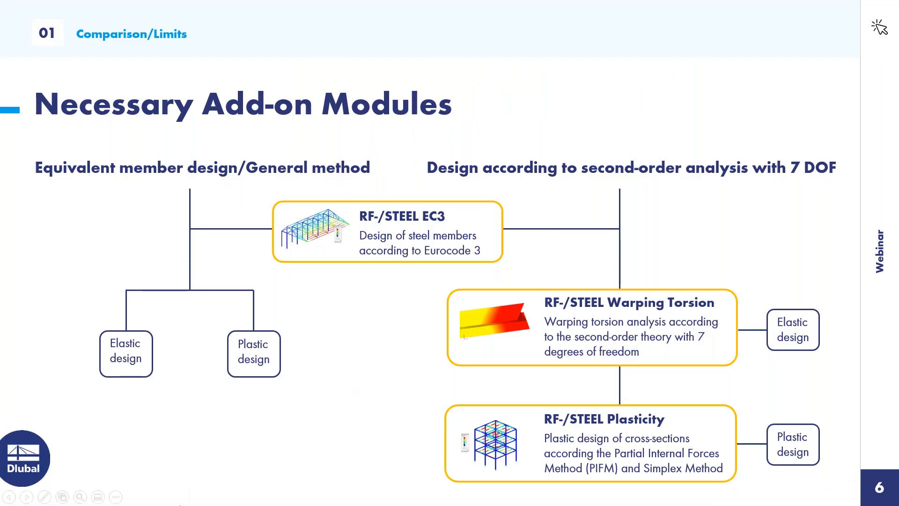
left_click(8, 498)
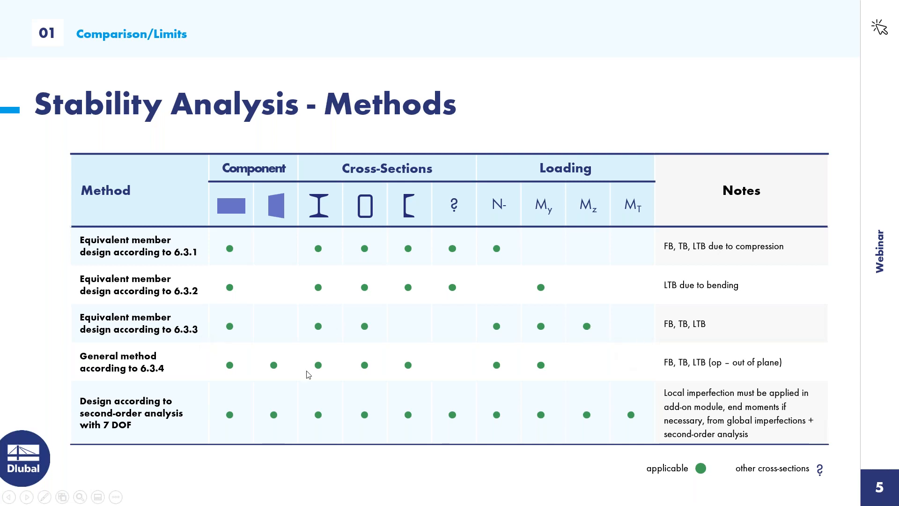
key("alt+Tab")
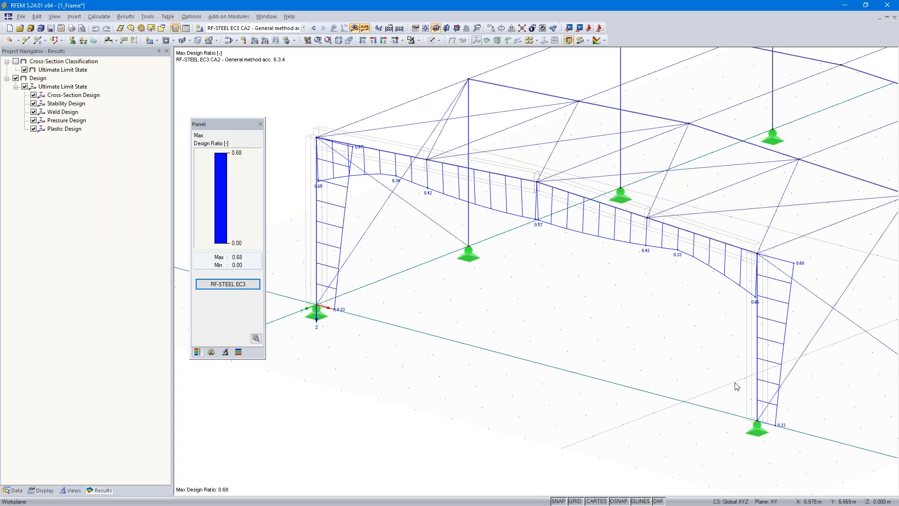
Step: Add a uniform member load of -1 kN/m in global direction YL to frame members 1-6 in LC1, accepting the deletion of existing results
middle_click_drag(680, 409, 503, 418, "ctrl")
left_click(313, 28)
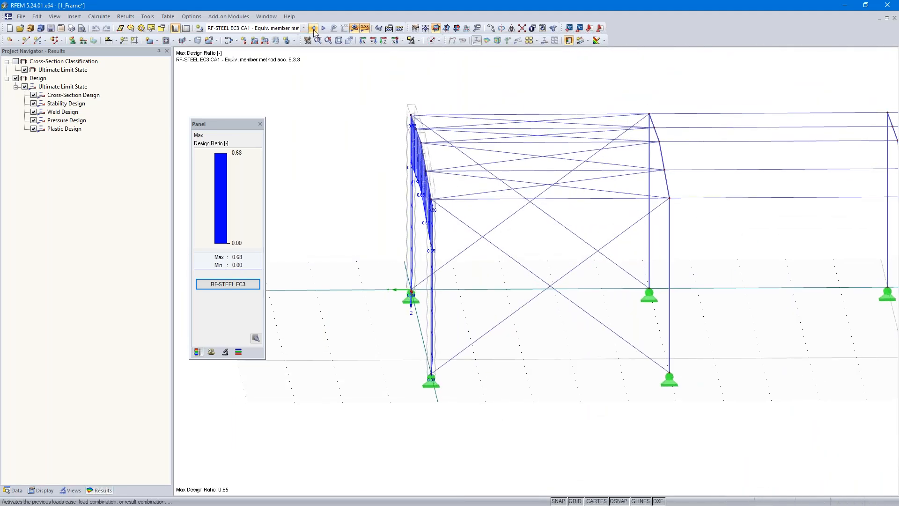
left_click(313, 28)
left_click_drag(368, 439, 458, 67)
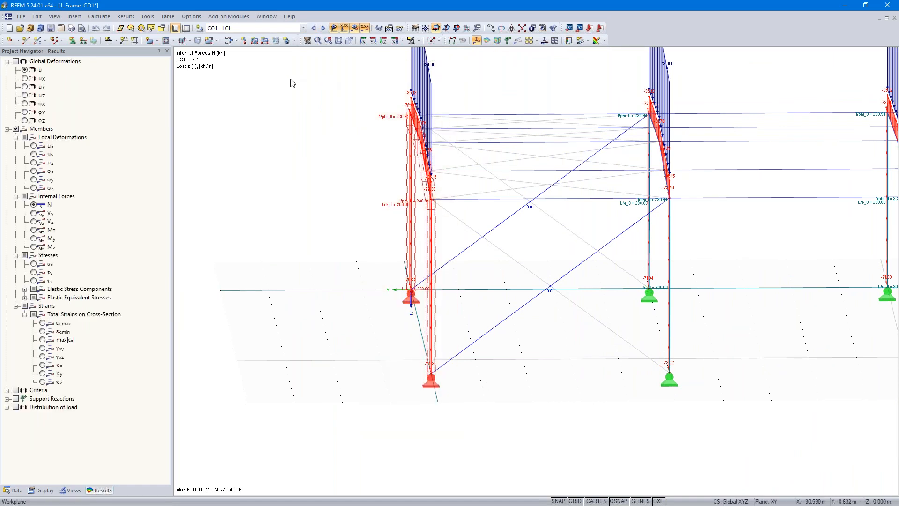
left_click(254, 41)
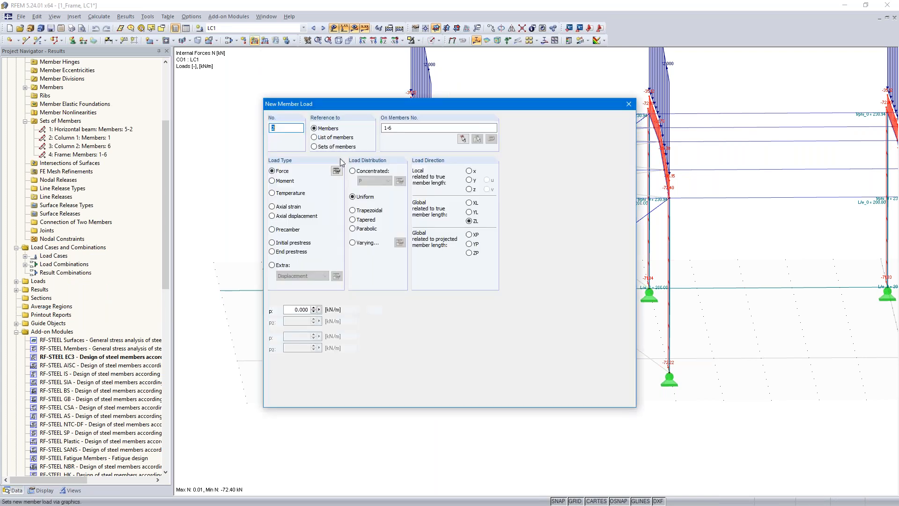
left_click(470, 212)
left_click_drag(292, 310, 349, 307)
type("-1")
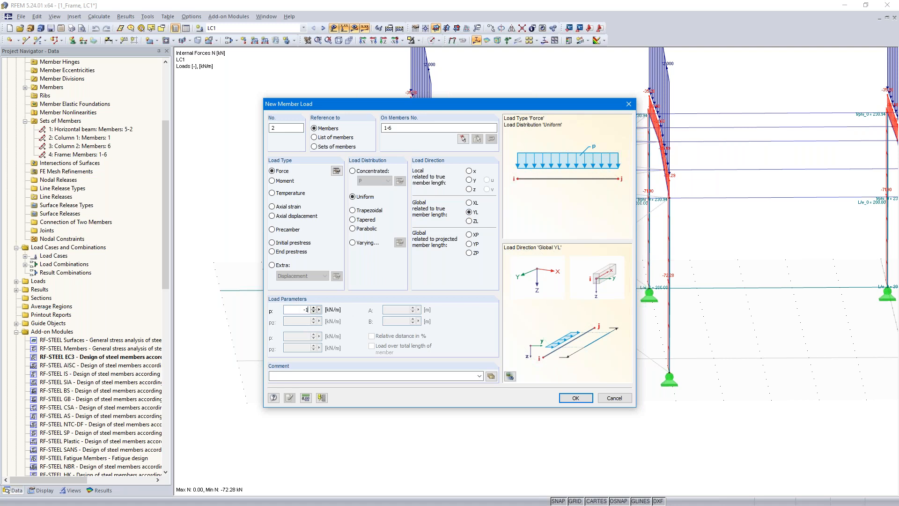
left_click(575, 400)
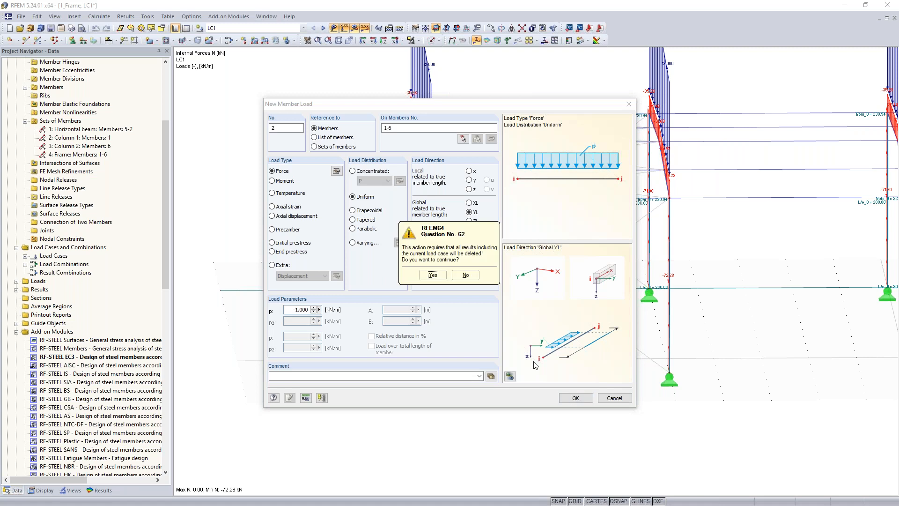
left_click(433, 275)
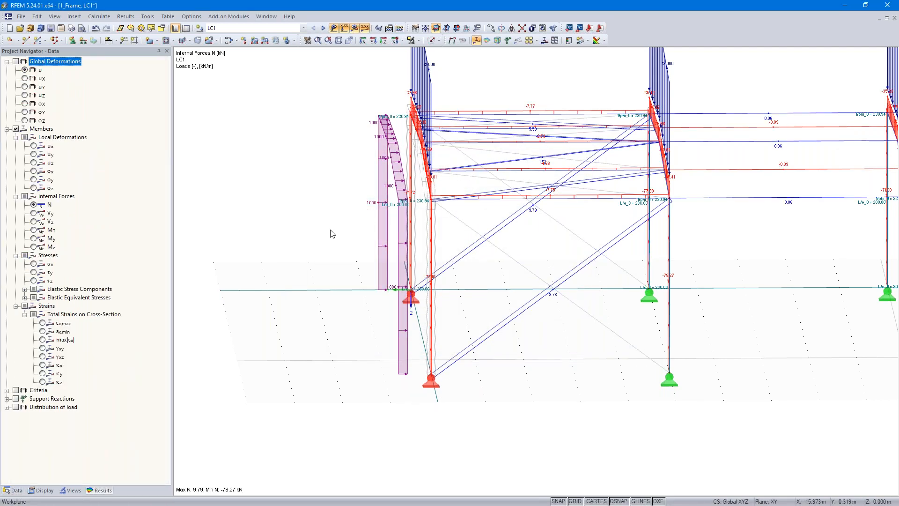
Step: Display the equivalent member method design ratios of case CA1 and examine them on the loaded frame
left_click(323, 28)
left_click(323, 28)
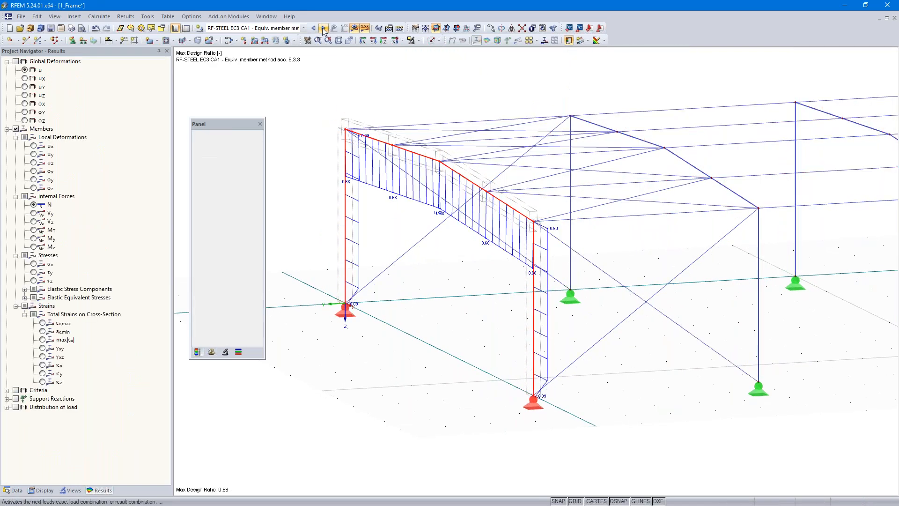
scroll(447, 257, "up", 4)
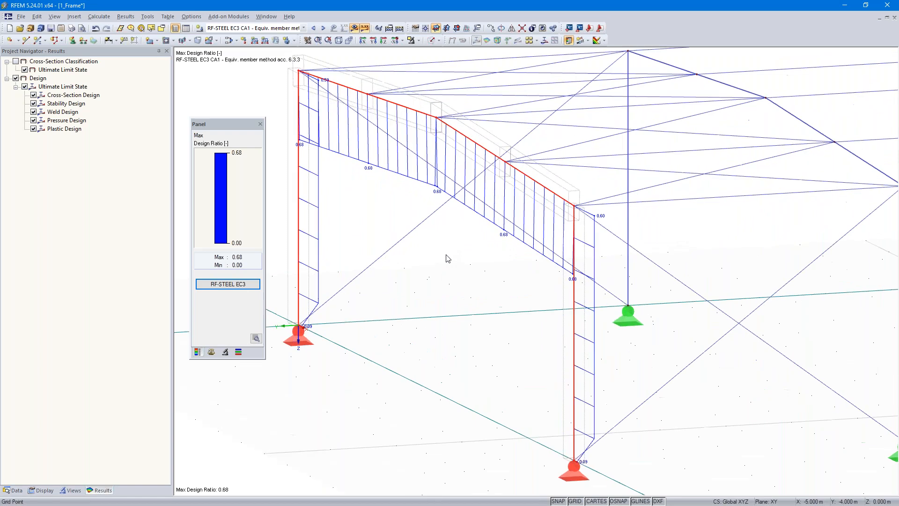
middle_click_drag(447, 257, 537, 255, "ctrl")
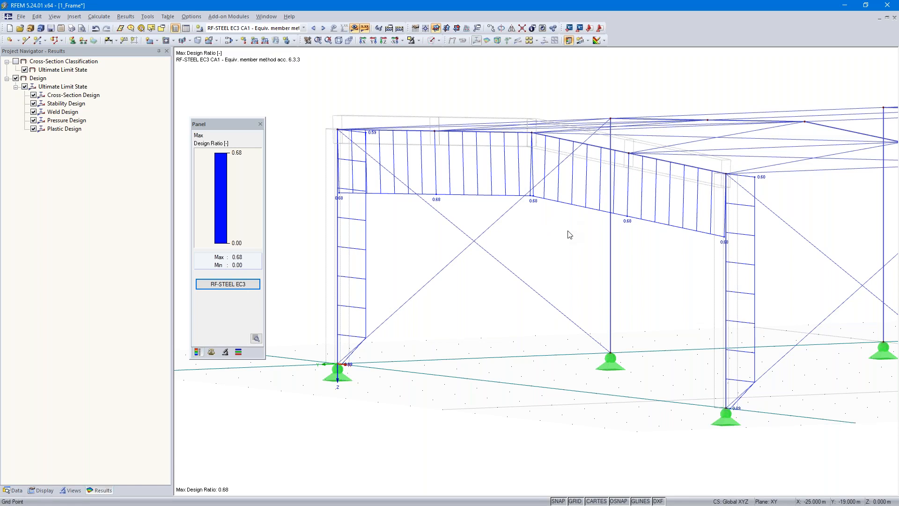
Step: Switch to the general method results of case CA2 and examine their design details in RF-STEEL EC3
left_click(323, 28)
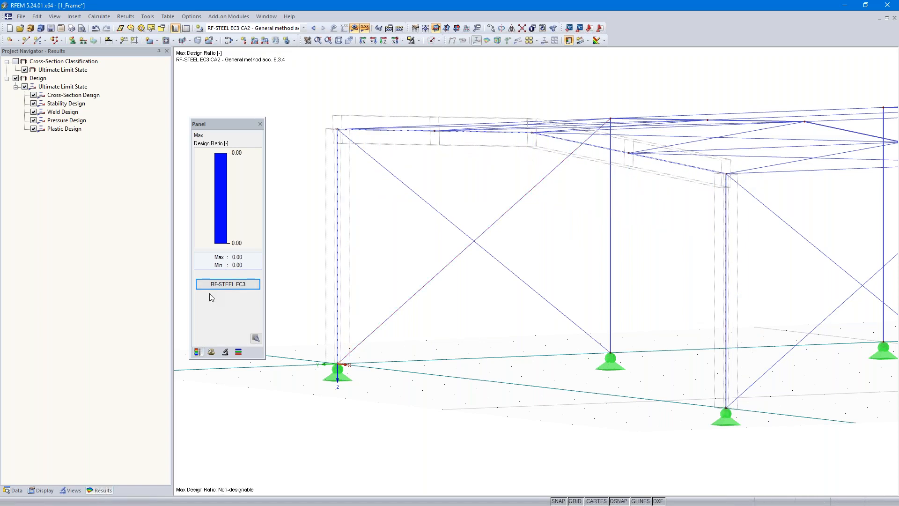
left_click(225, 284)
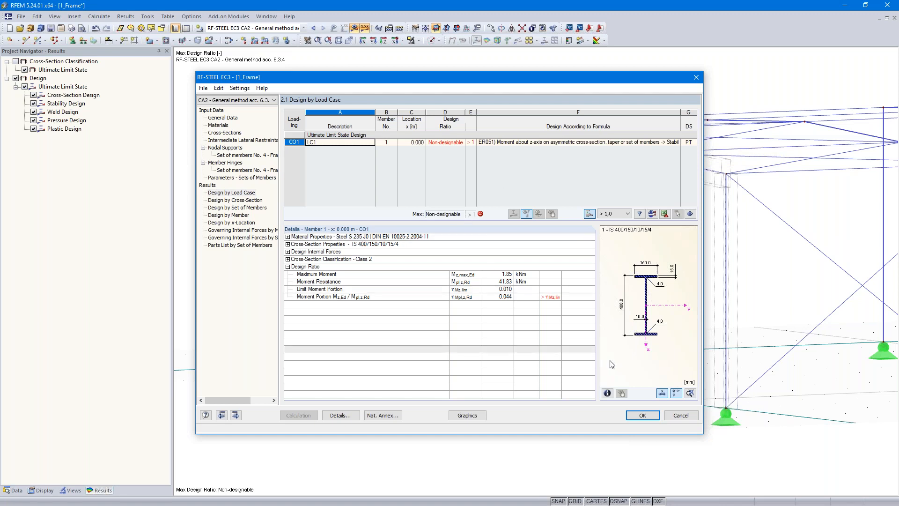
left_click(642, 416)
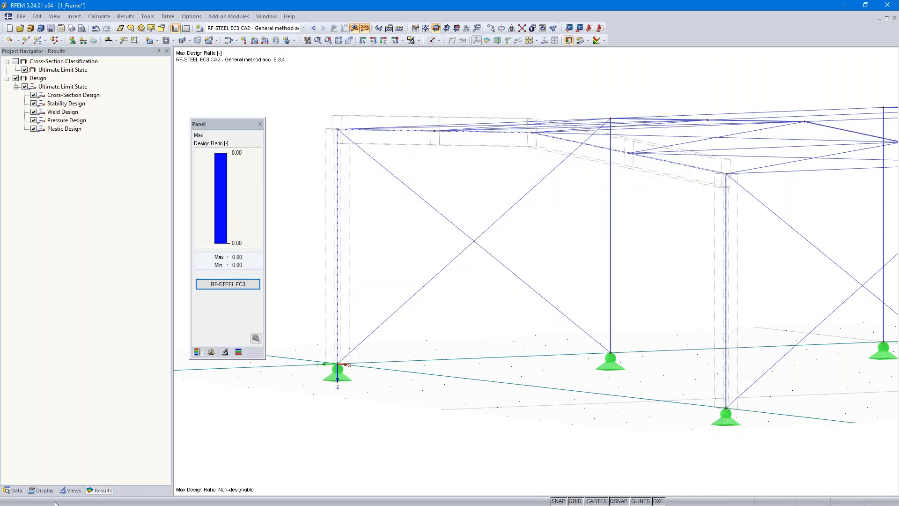
Step: Switch to the open model 2_Tapered Frame and examine its tapered front frame
left_click(13, 490)
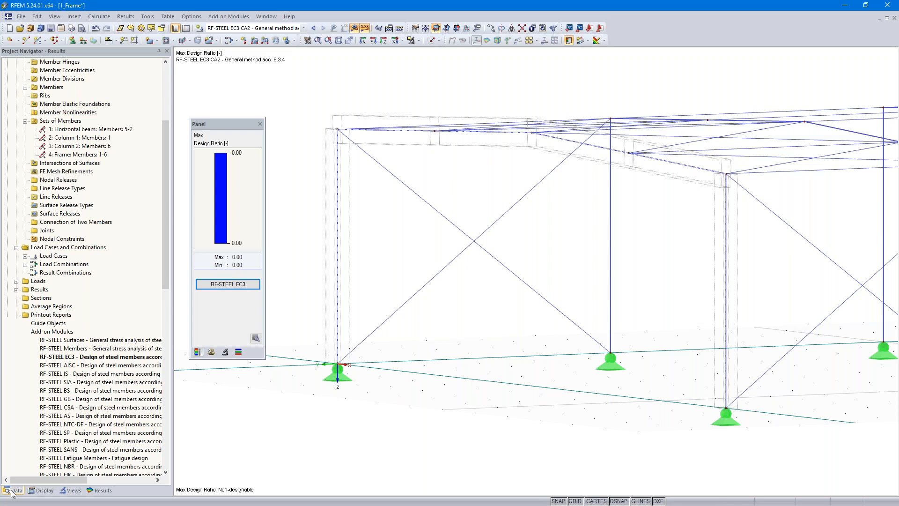
scroll(55, 162, "up", 5)
left_click(7, 70)
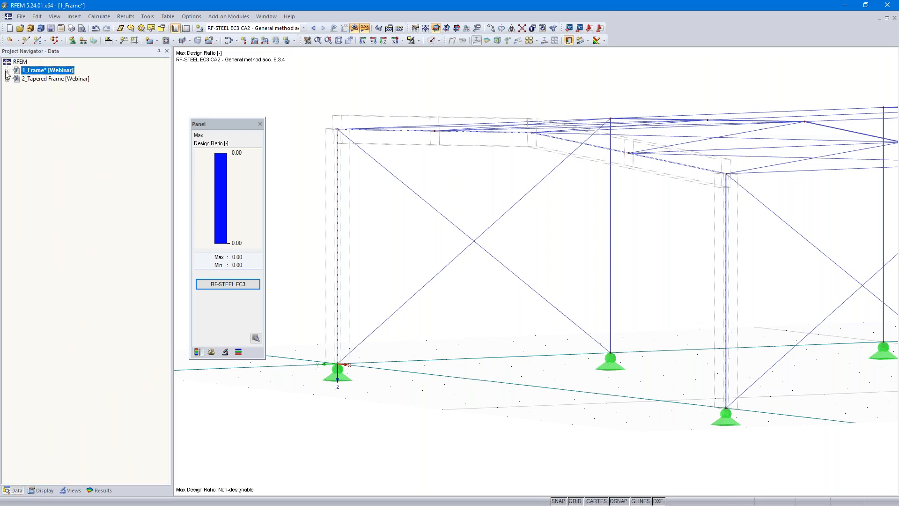
double_click(41, 79)
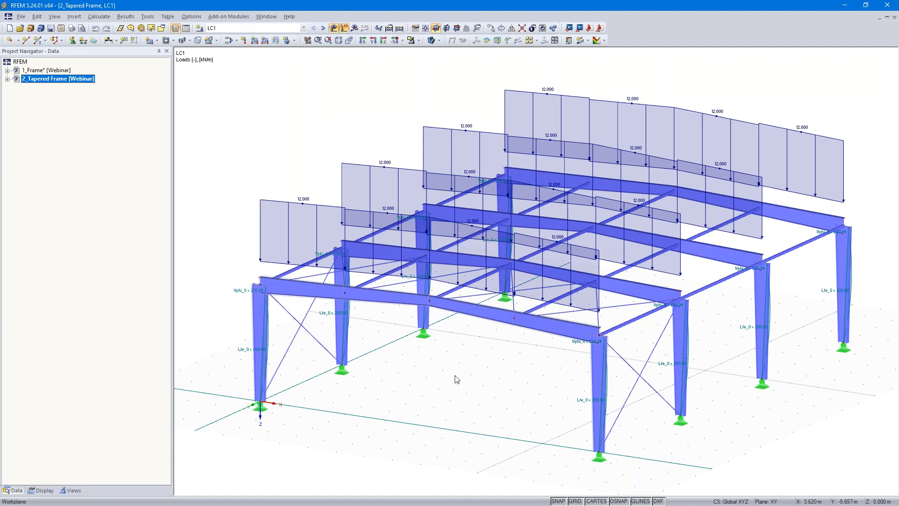
scroll(456, 379, "up", 5)
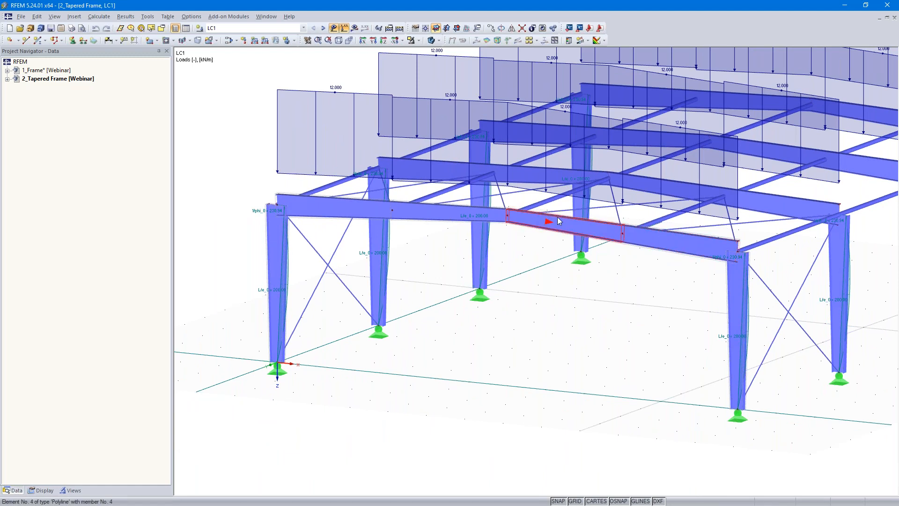
mouse_move(558, 220)
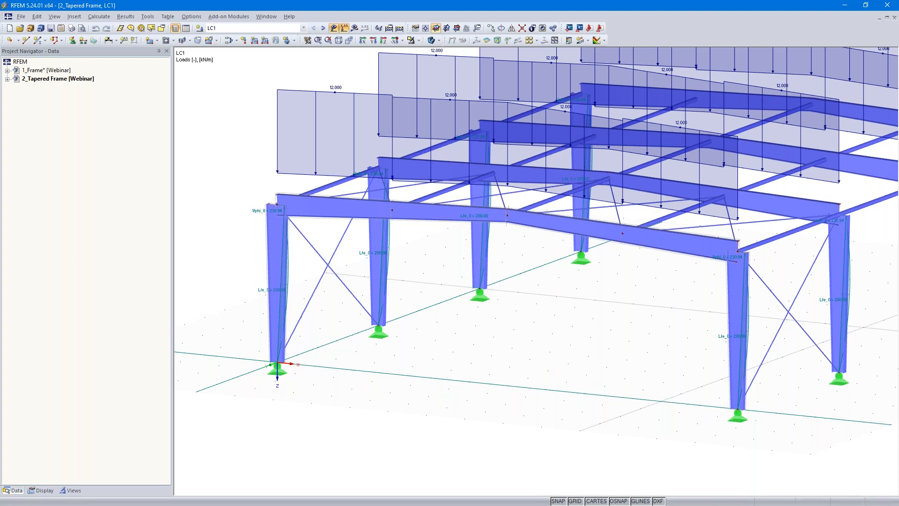
Step: Open the RF-STEEL EC3 module for the tapered frame and select load combination CO1 for the ultimate limit state design
left_click(7, 80)
middle_click_drag(720, 288, 692, 345, "ctrl")
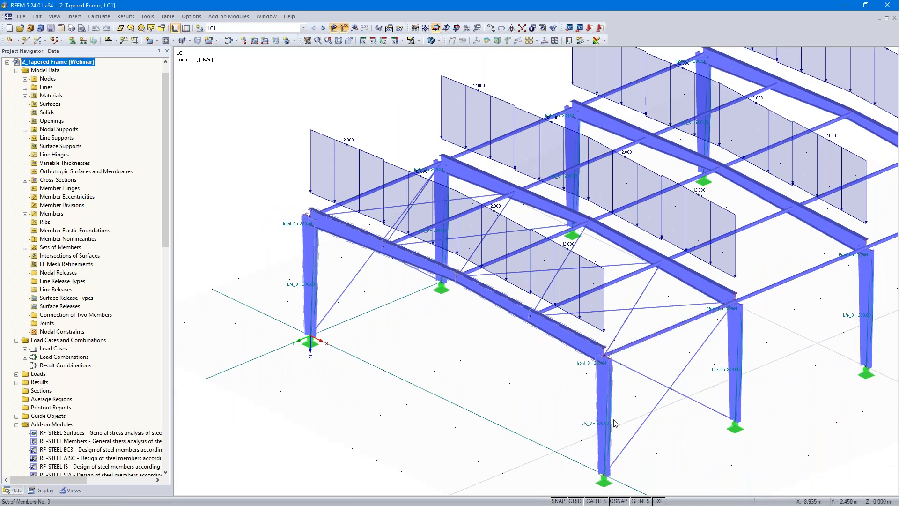
scroll(401, 375, "down", 3)
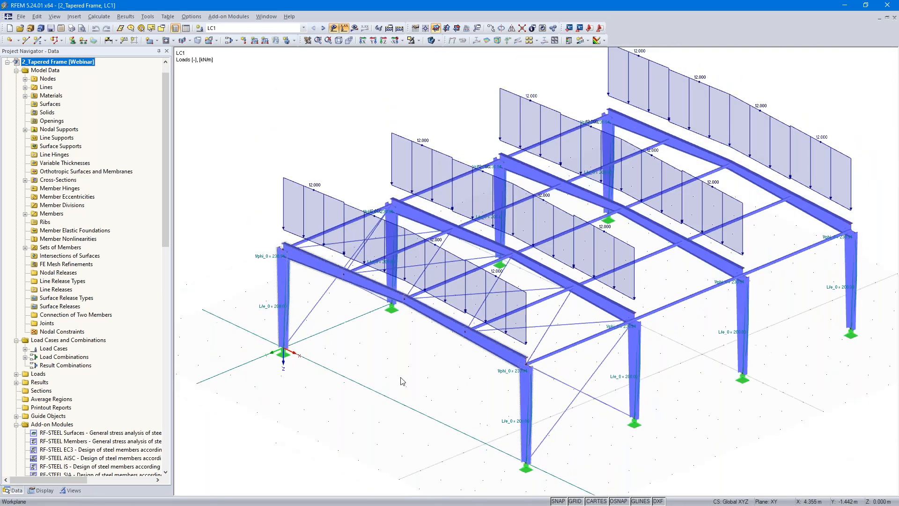
double_click(107, 452)
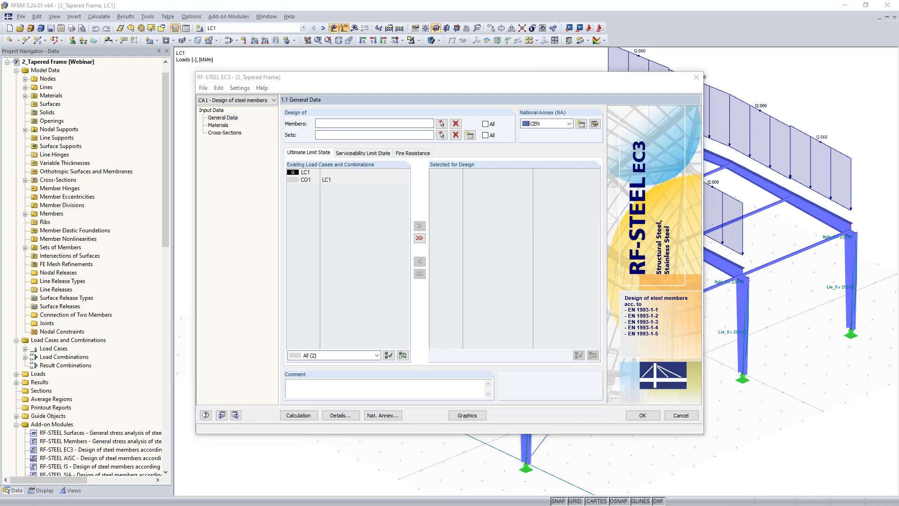
key("alt+Tab")
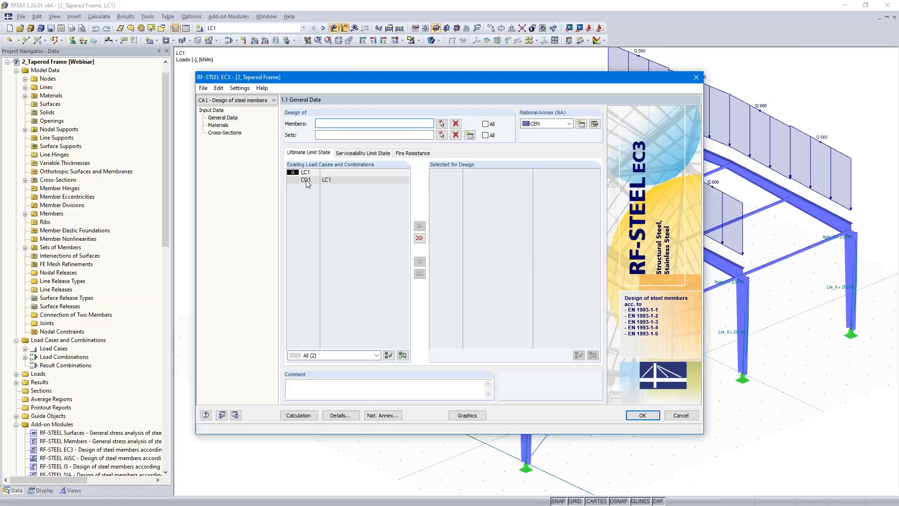
double_click(305, 180)
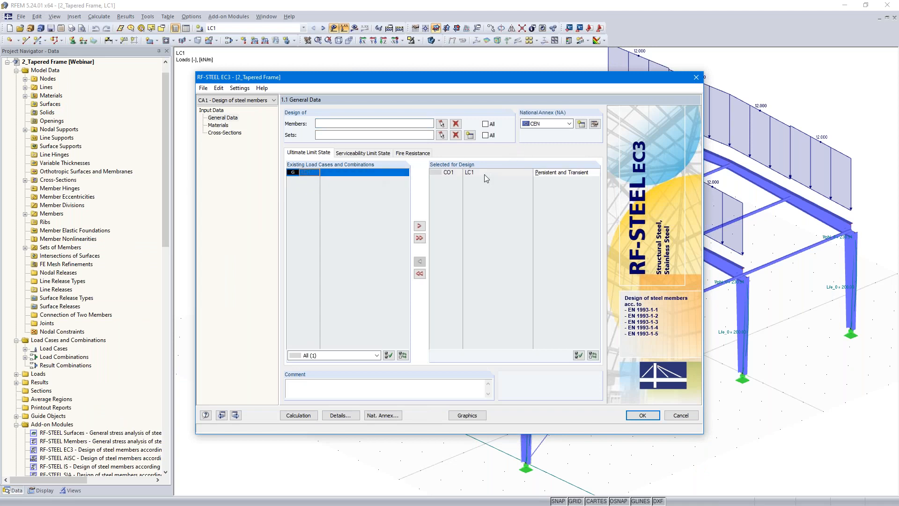
left_click(569, 124)
left_click(569, 124)
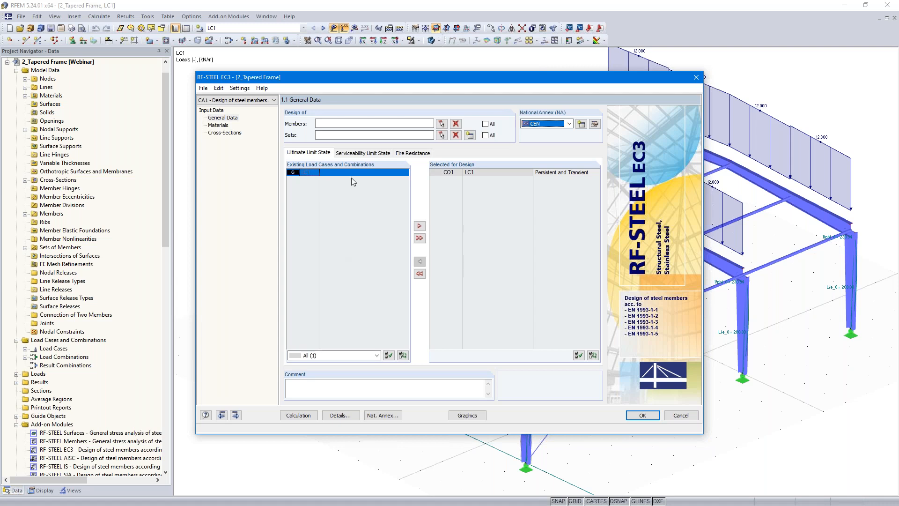
left_click(441, 135)
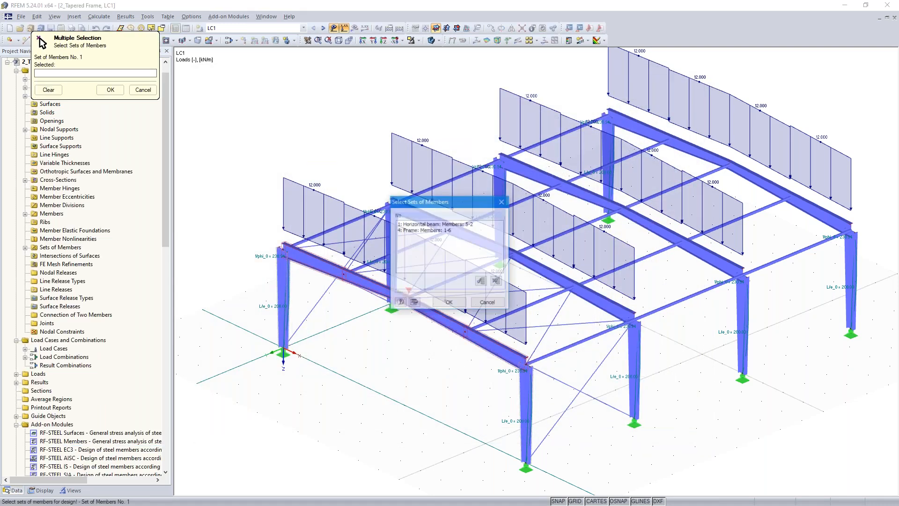
left_click(427, 230)
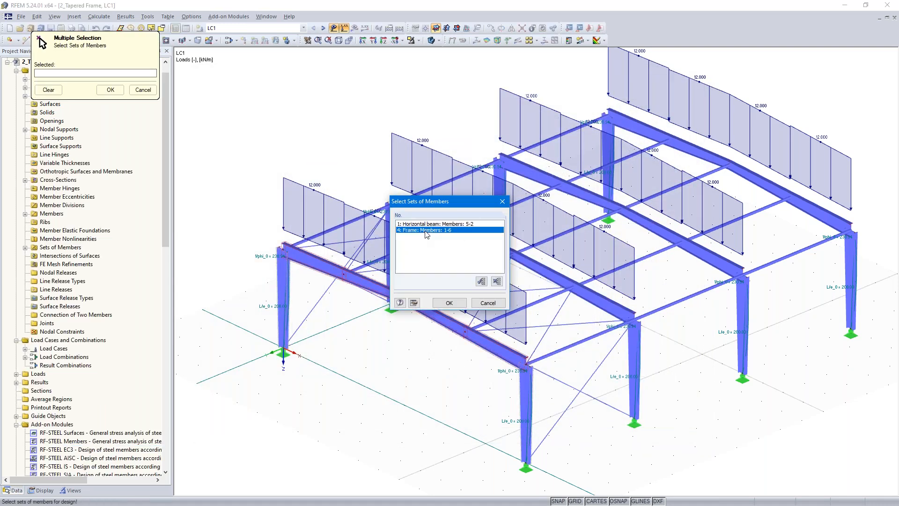
left_click(446, 303)
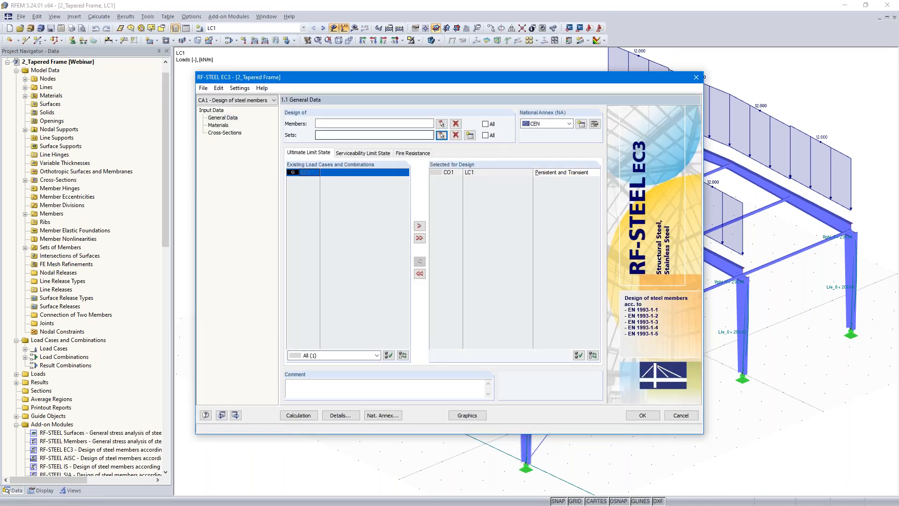
Step: Select set of members 4, the frame with members 1-6, for design in RF-STEEL EC3
left_click(439, 137)
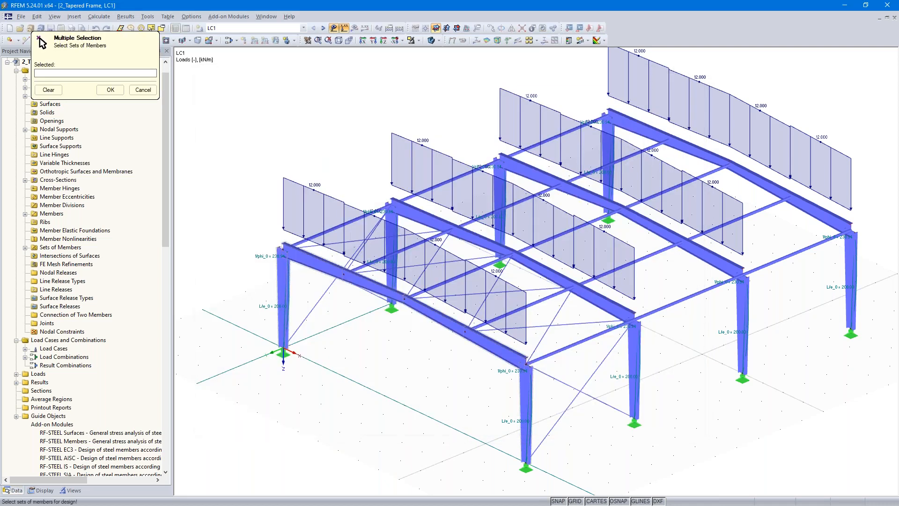
left_click(332, 274)
left_click(419, 230)
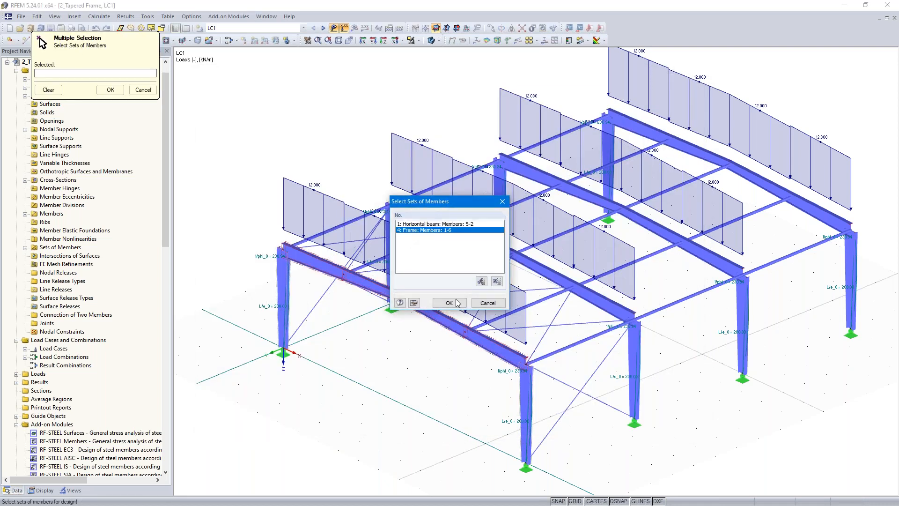
left_click(449, 302)
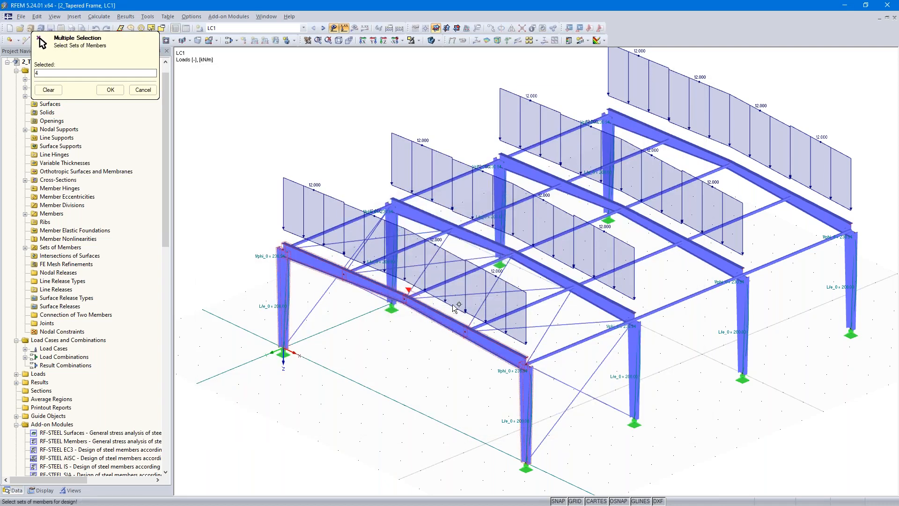
left_click(110, 90)
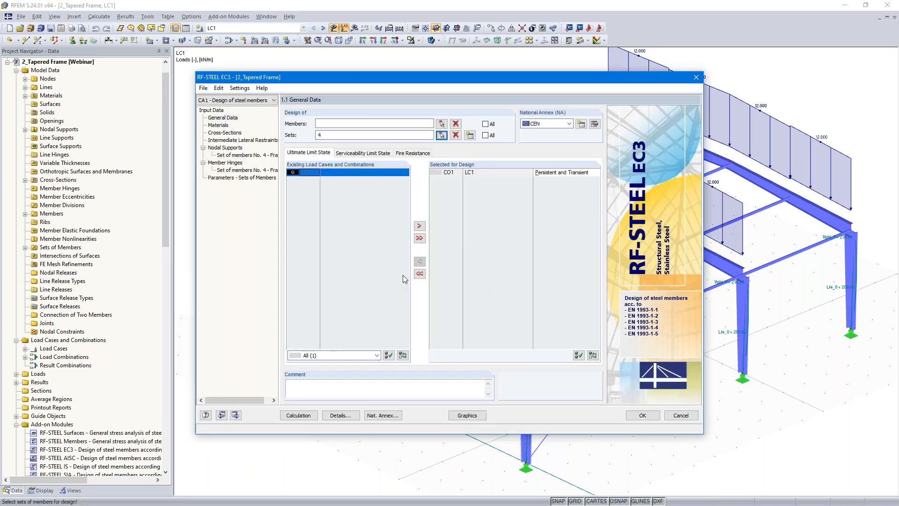
Step: Check the stability analysis method for sets of members in the design details of case CA1
left_click(339, 415)
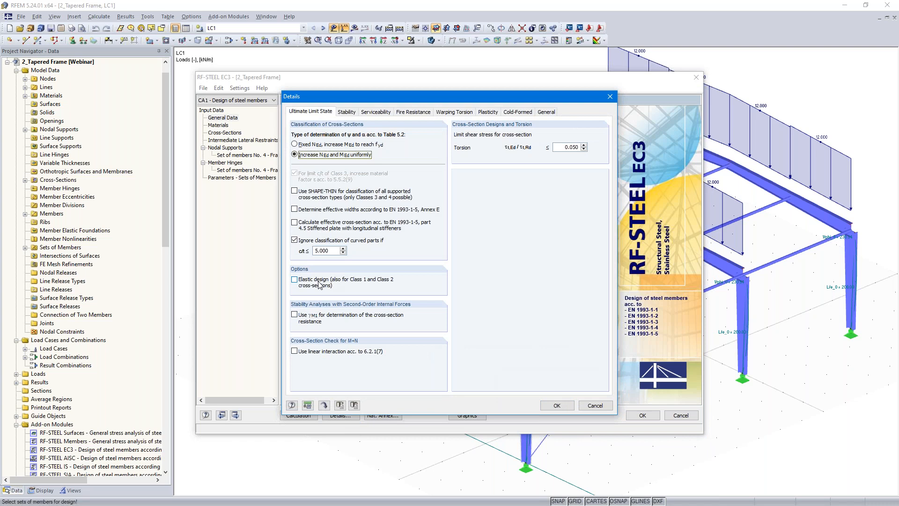
left_click(342, 112)
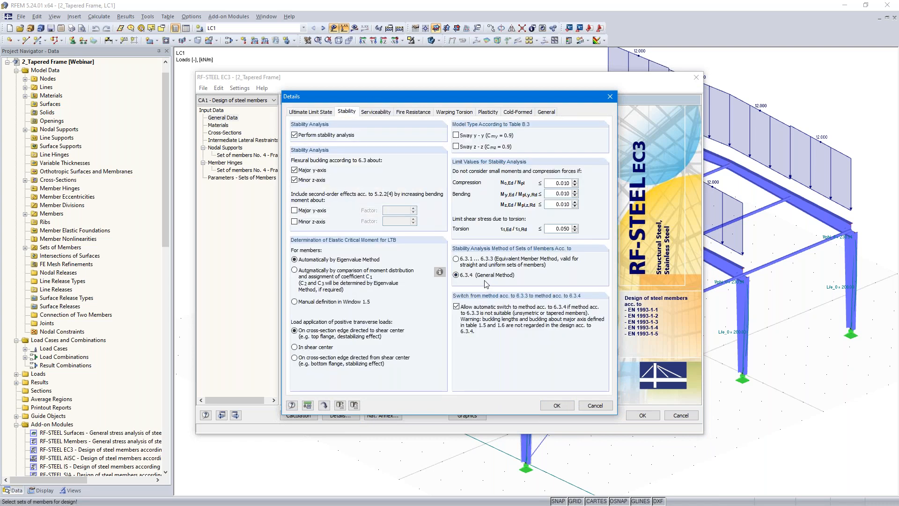
left_click(556, 405)
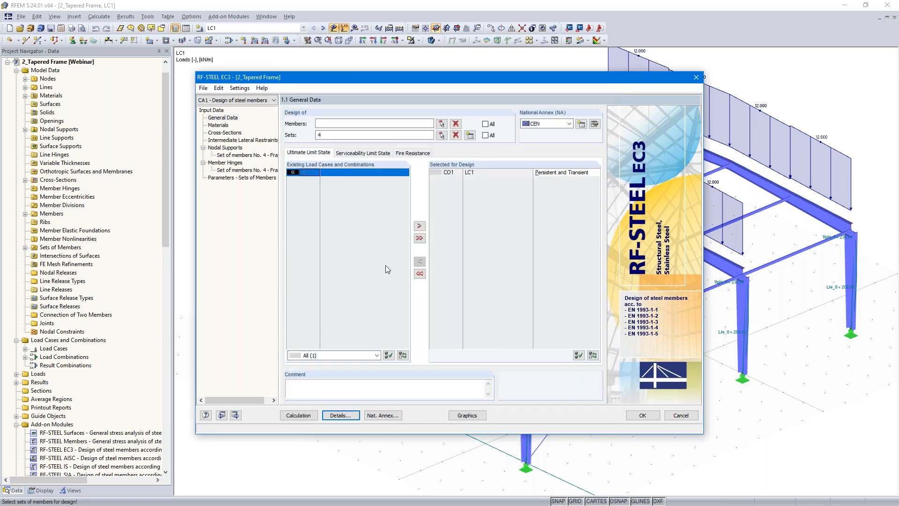
Step: Rename design case CA1 as "General method acc. 6.3.4"
left_click(204, 88)
left_click(230, 112)
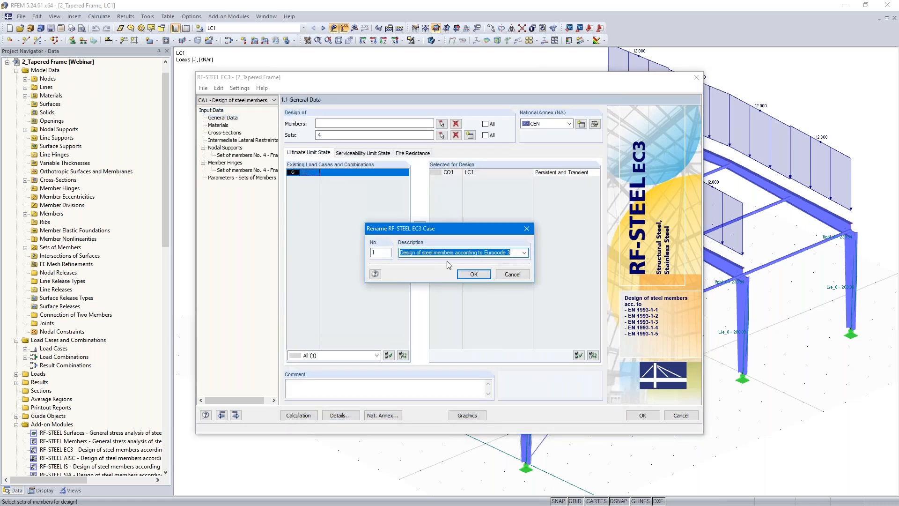
type("General method acc. 6.3.4")
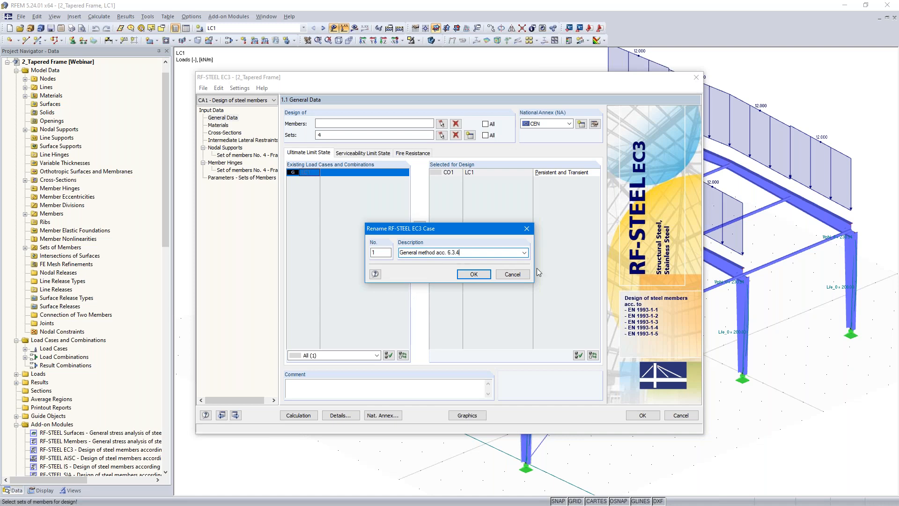
left_click(473, 273)
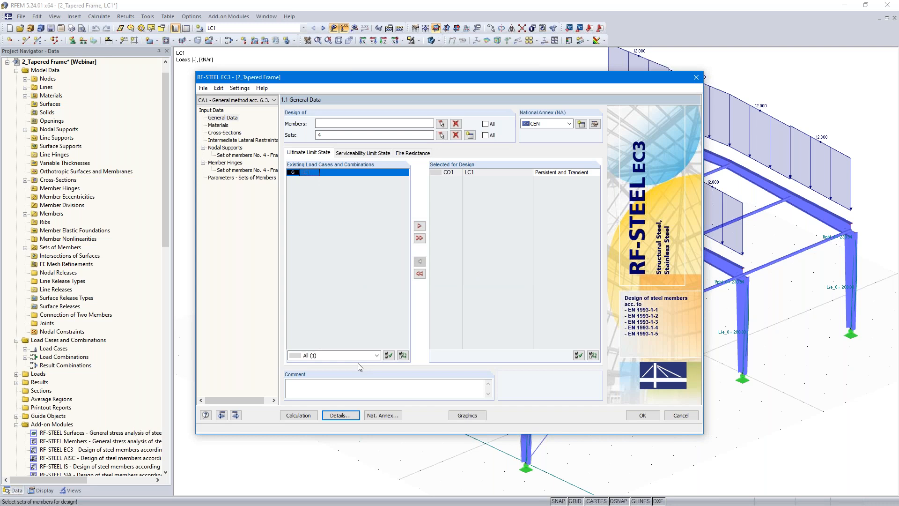
Step: Review the design materials and the welded I-sections IS 300/150/10/15/4 and IS 500/150/10/15/4
left_click(236, 415)
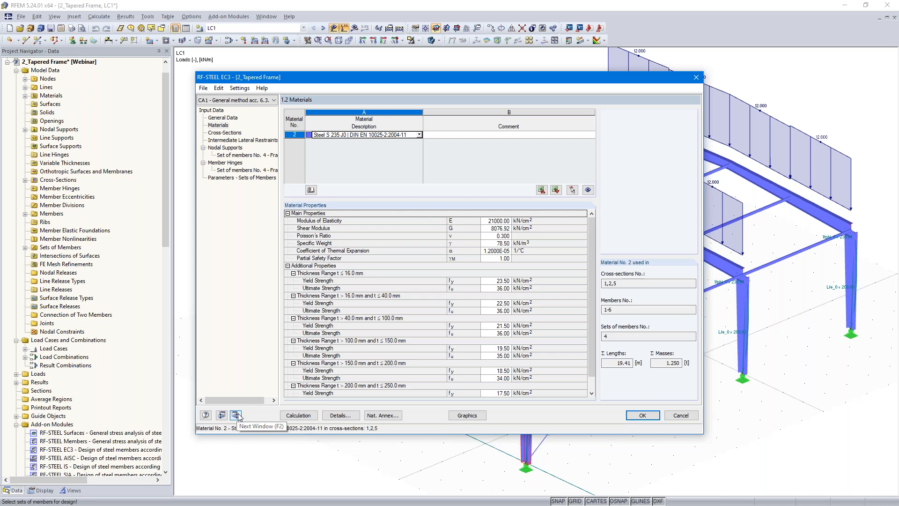
left_click(236, 415)
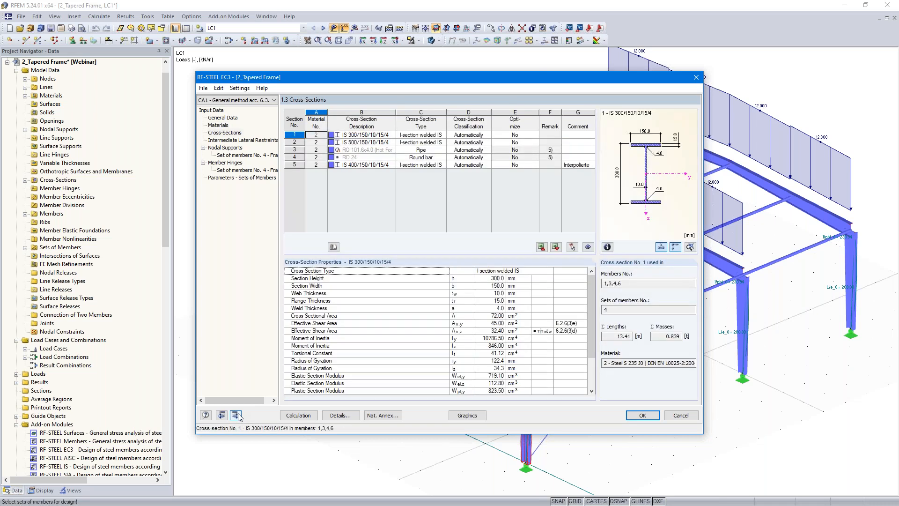
left_click(356, 135)
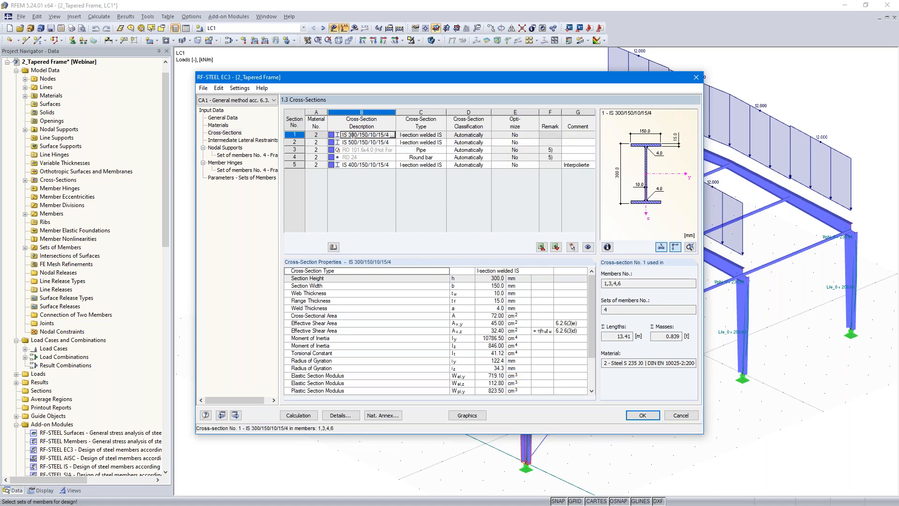
left_click(358, 142)
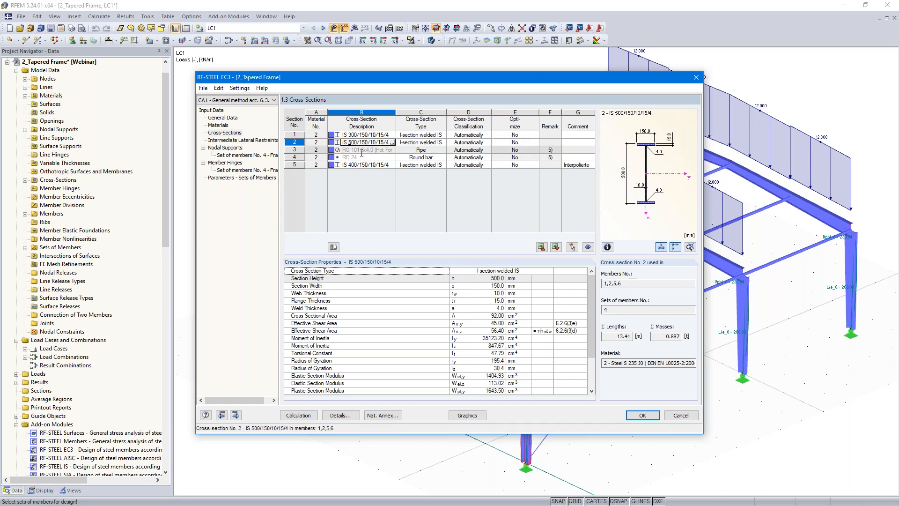
Step: Go past the intermediate lateral restraints to the nodal supports of set 4 and isolate that frame in the preview graphic
left_click(236, 414)
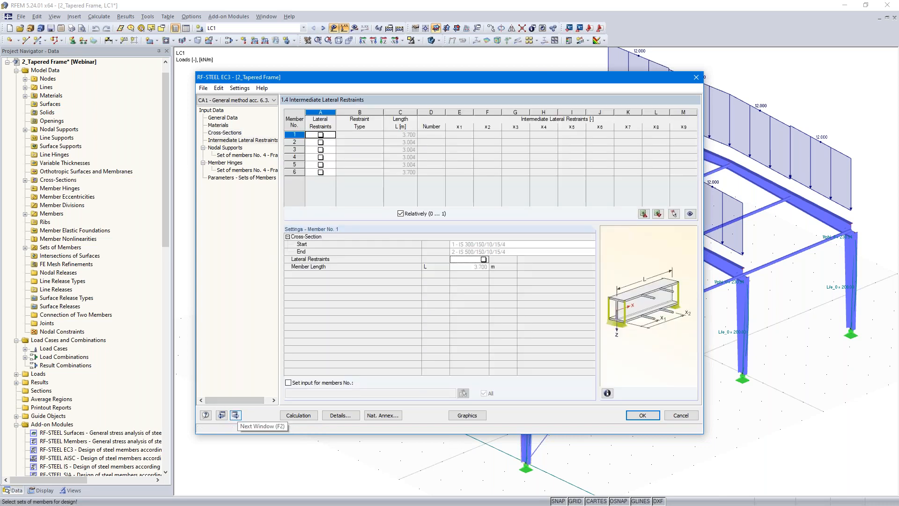
left_click(235, 415)
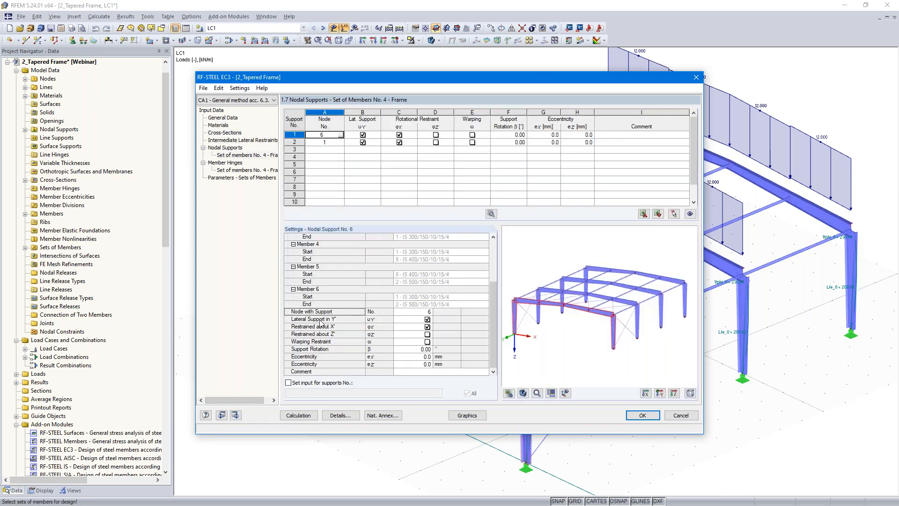
left_click(374, 135)
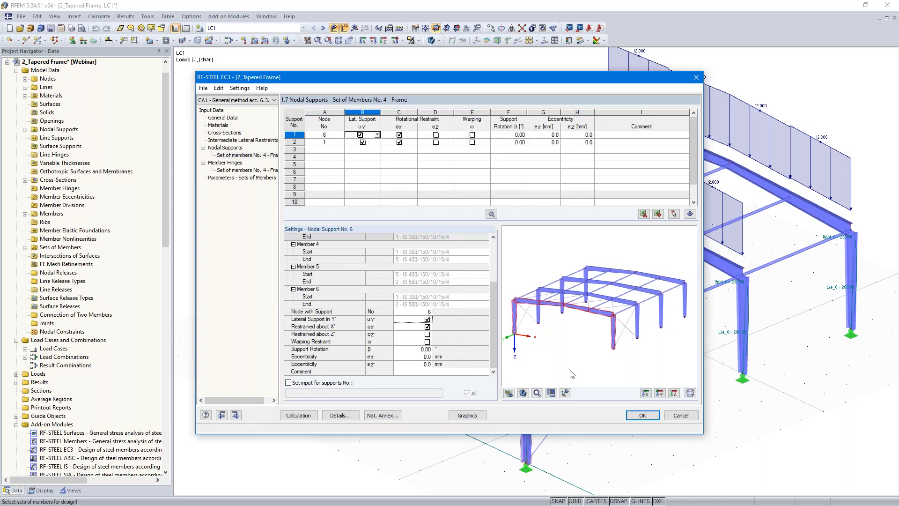
left_click(565, 394)
scroll(605, 334, "up", 3)
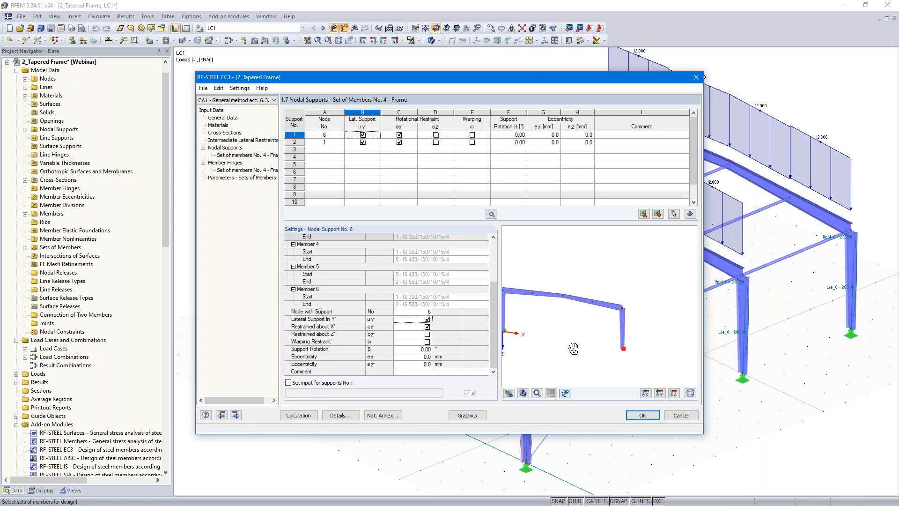
scroll(605, 335, "up", 4)
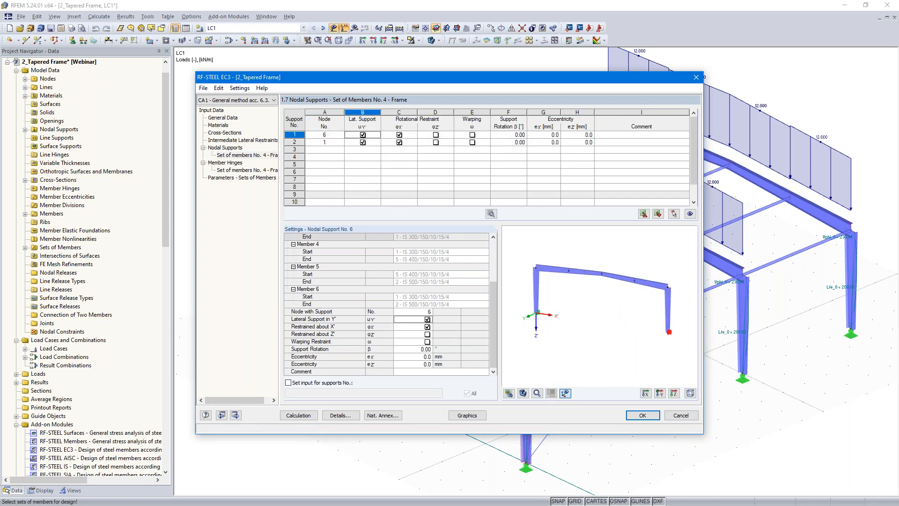
Step: Restrain rotation about Z' and release rotation about X' for the set's nodal supports at nodes 6 and 1
left_click(435, 135)
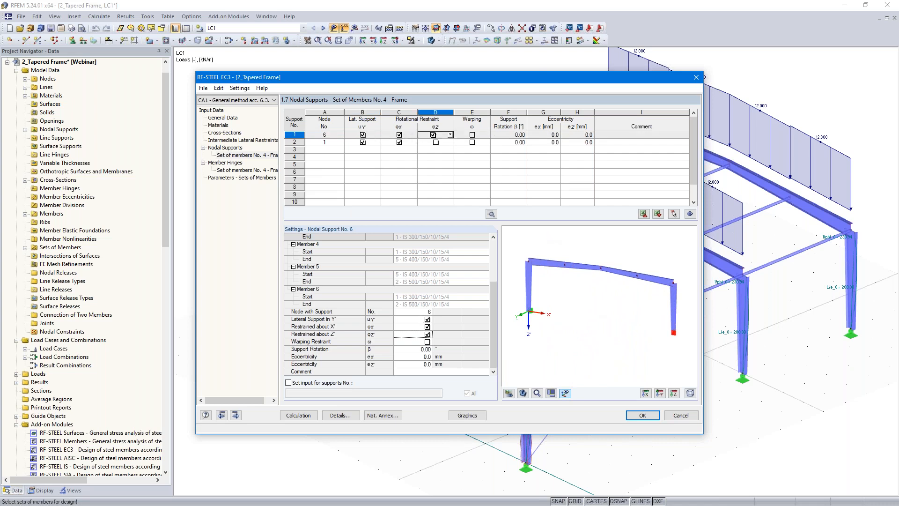
left_click(436, 143)
left_click(399, 135)
left_click(399, 142)
left_click(399, 135)
left_click(398, 142)
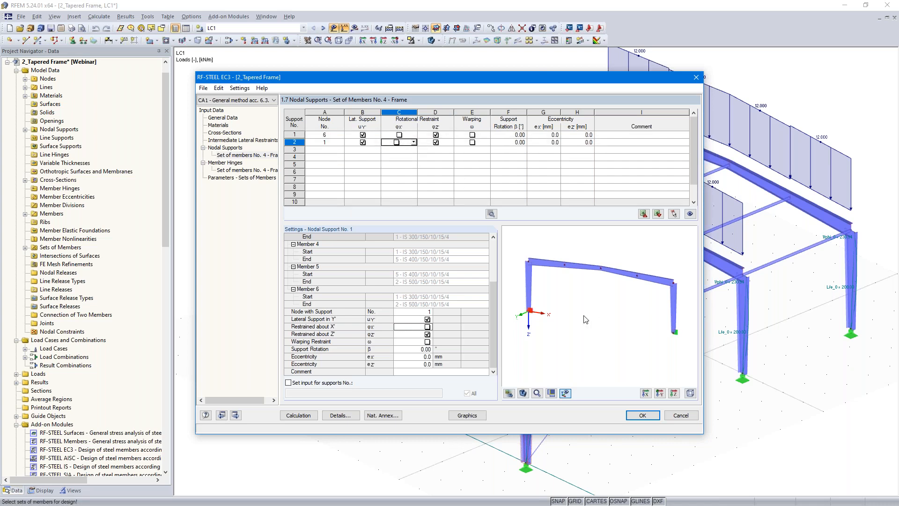
Step: Add nodal supports for set of members 4 at nodes 2, 3, 4, 5 and 7 by picking them in the model
left_click(325, 150)
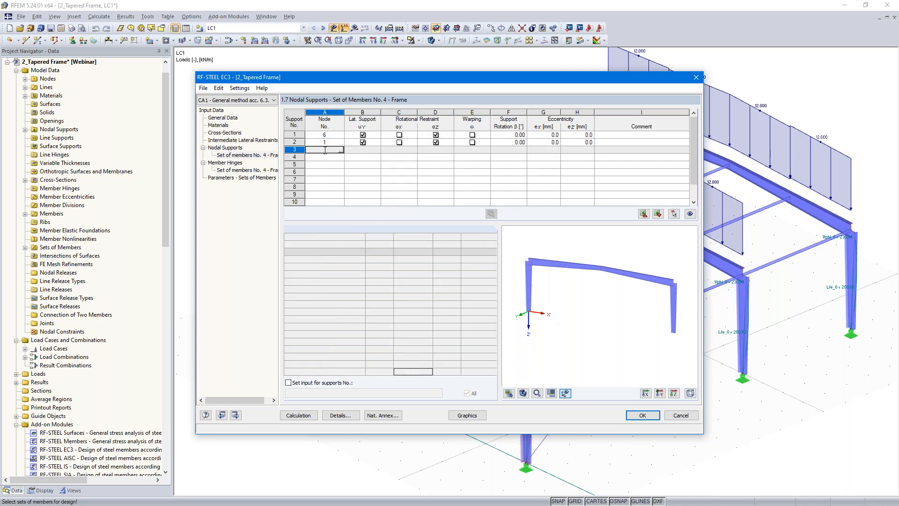
left_click(673, 214)
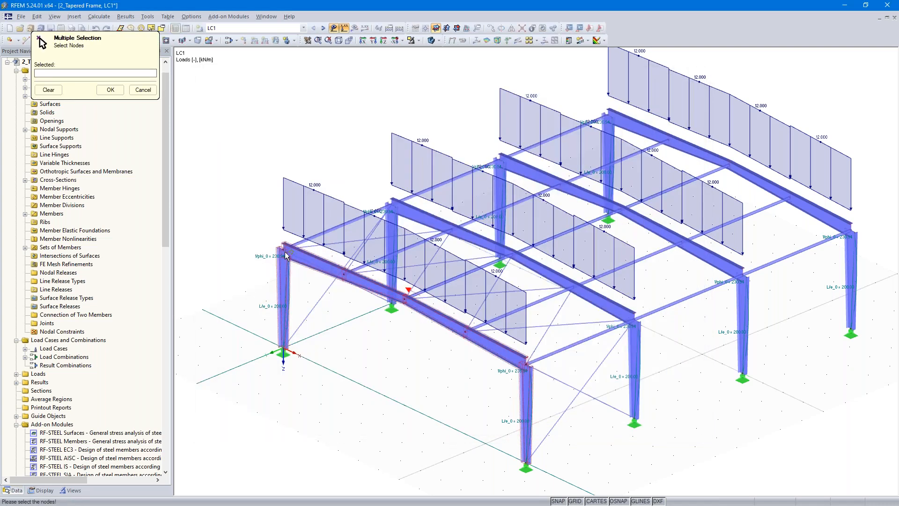
left_click(283, 247)
left_click(344, 274)
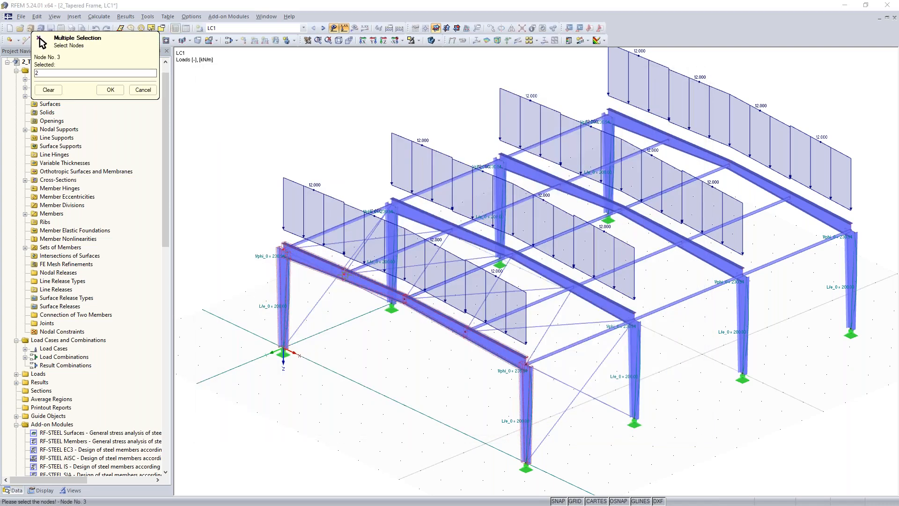
left_click(404, 298)
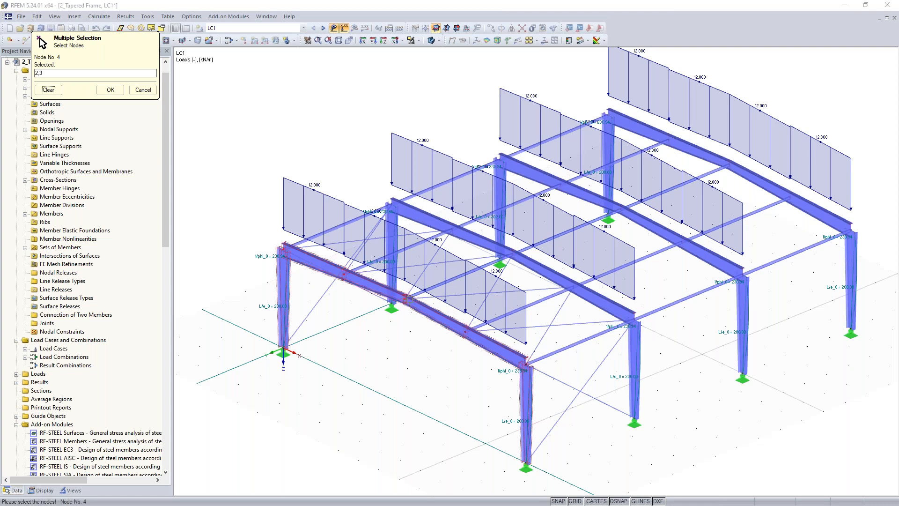
left_click(466, 331)
left_click(526, 364)
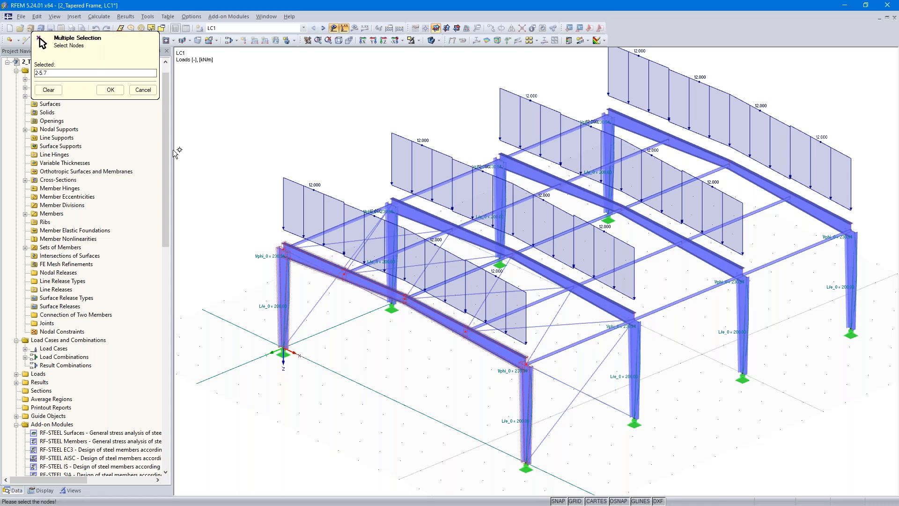
left_click(110, 90)
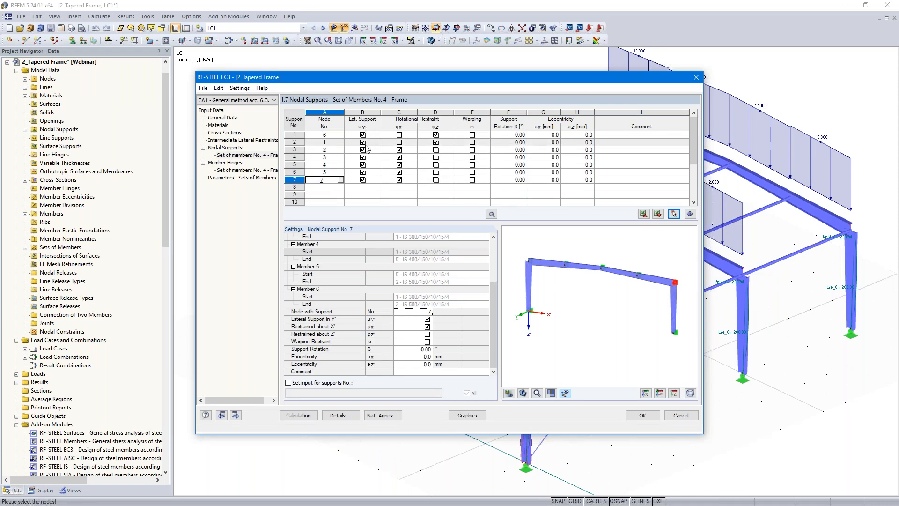
Step: Release rotation about X' for the nodal supports at nodes 2, 3, 4, 5 and 7
left_click(398, 149)
left_click(399, 157)
left_click(399, 164)
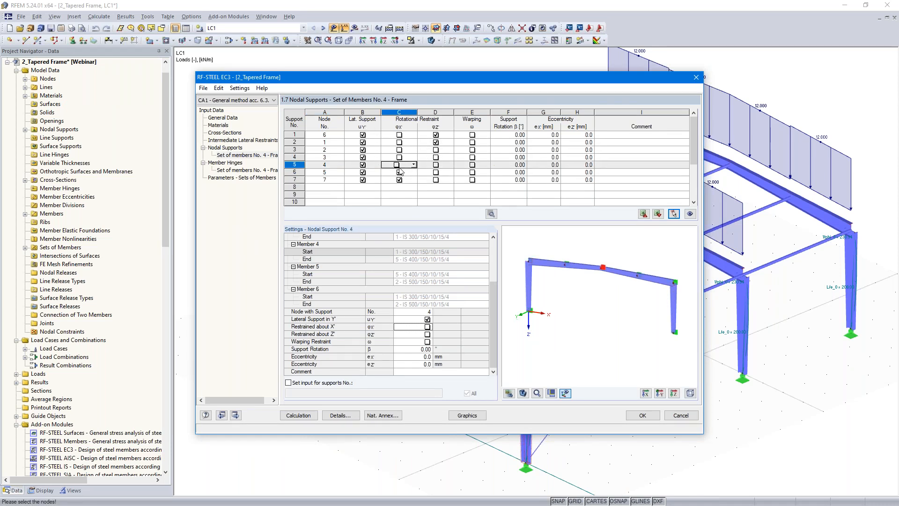
left_click(399, 172)
left_click(399, 180)
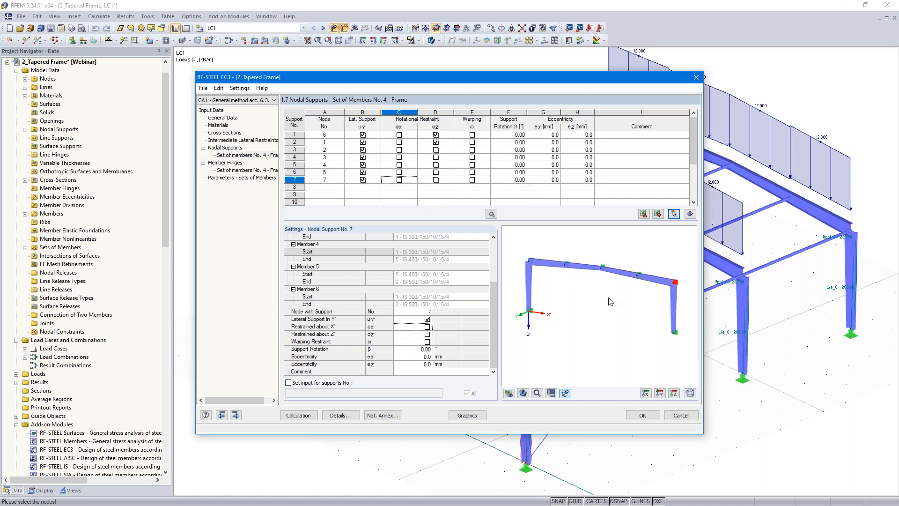
Step: Set the support eccentricity eZ to -150 mm at node 2, -100 mm at node 3 and -50 mm at node 4
scroll(618, 301, "up", 4)
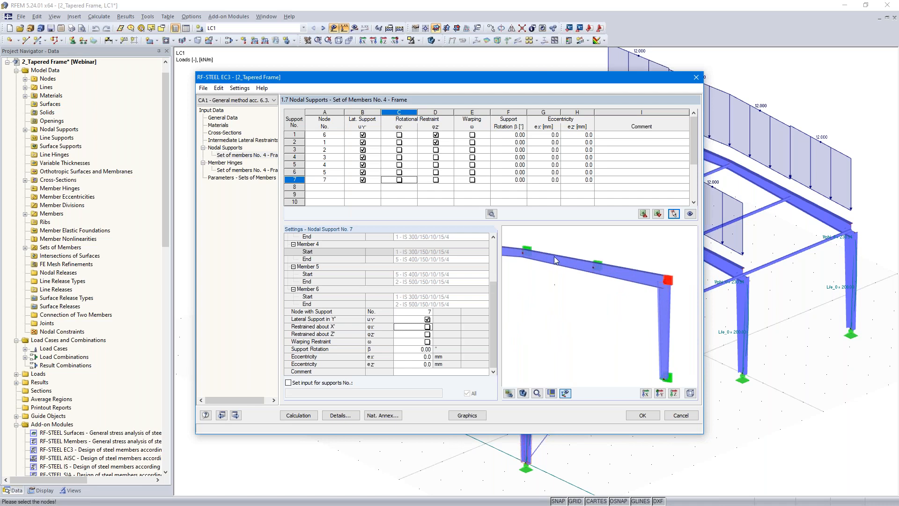
left_click(578, 149)
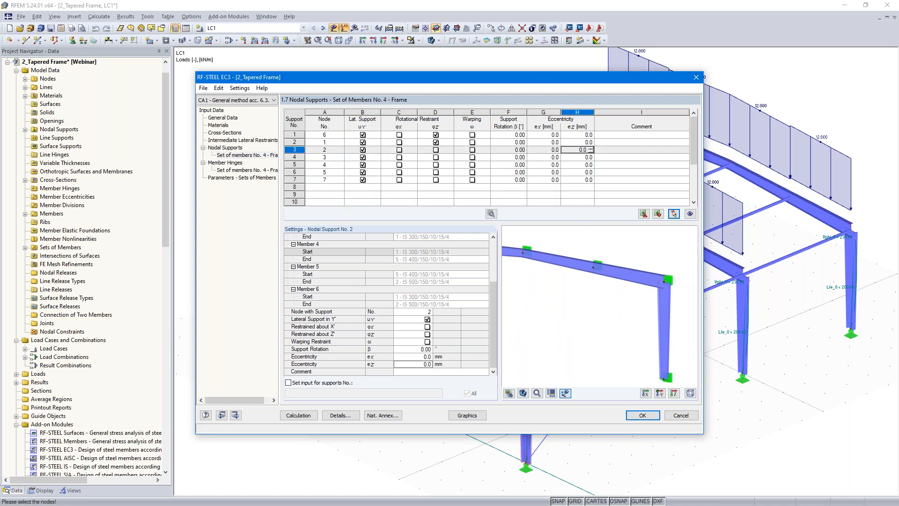
middle_click_drag(548, 294, 650, 313)
left_click(580, 150)
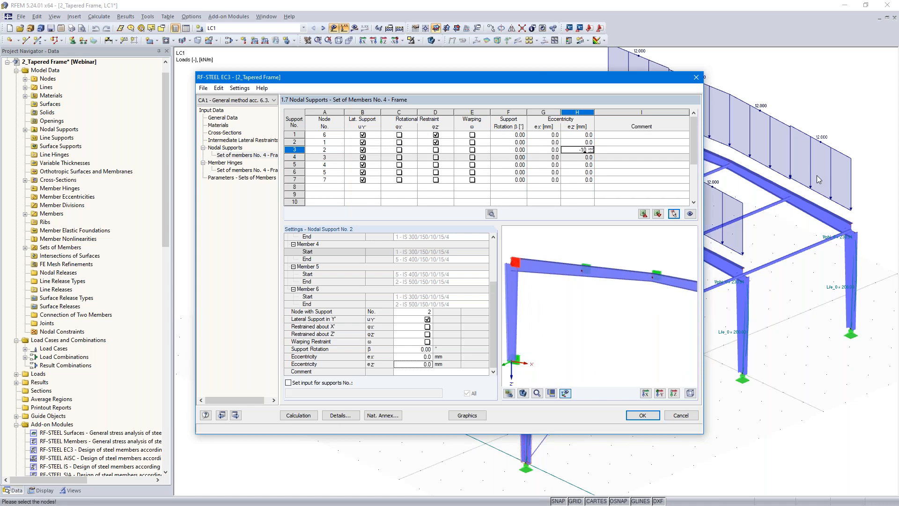
type("-150")
key("Return")
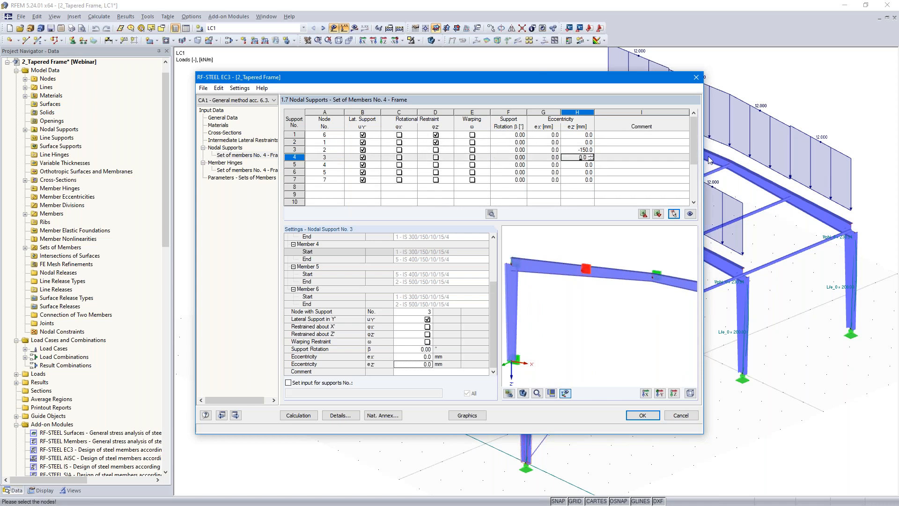
key("Return")
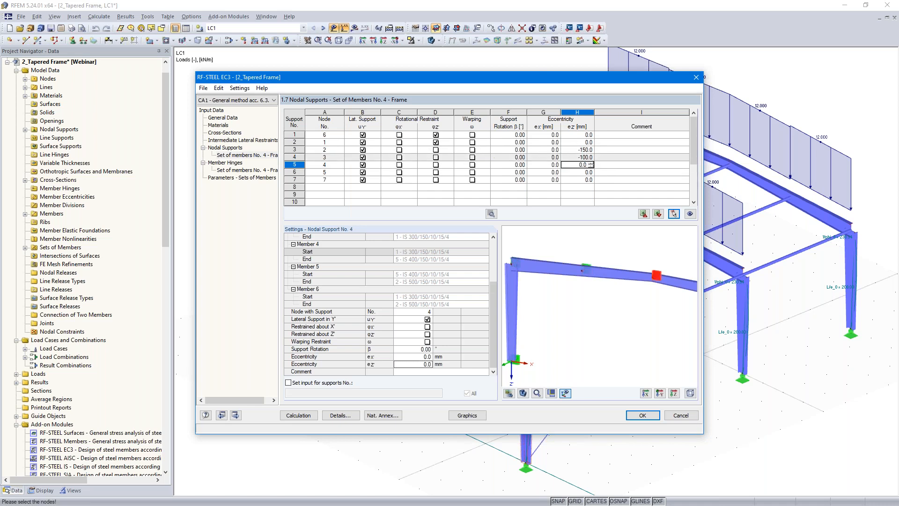
key("Tab")
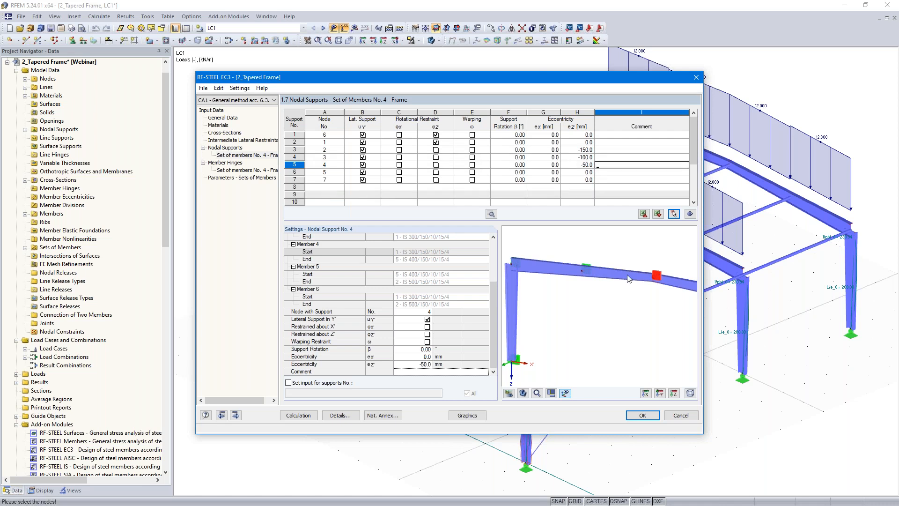
Step: Set the support eccentricity eZ to -100 mm at node 5 and -150 mm at node 7
middle_click_drag(641, 311, 562, 287)
mouse_move(685, 318)
middle_mouse_down()
mouse_move(618, 309)
mouse_move(628, 310)
middle_mouse_up()
left_click(581, 171)
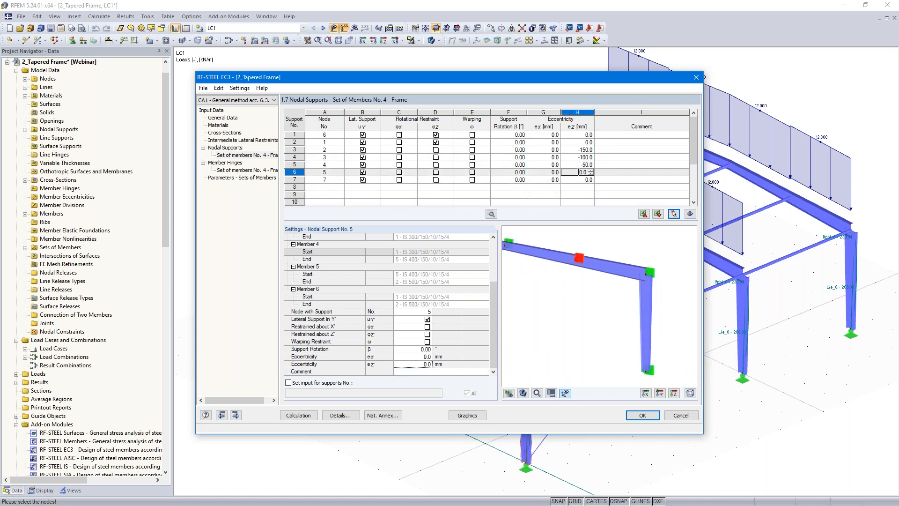
type("-100")
key("Tab")
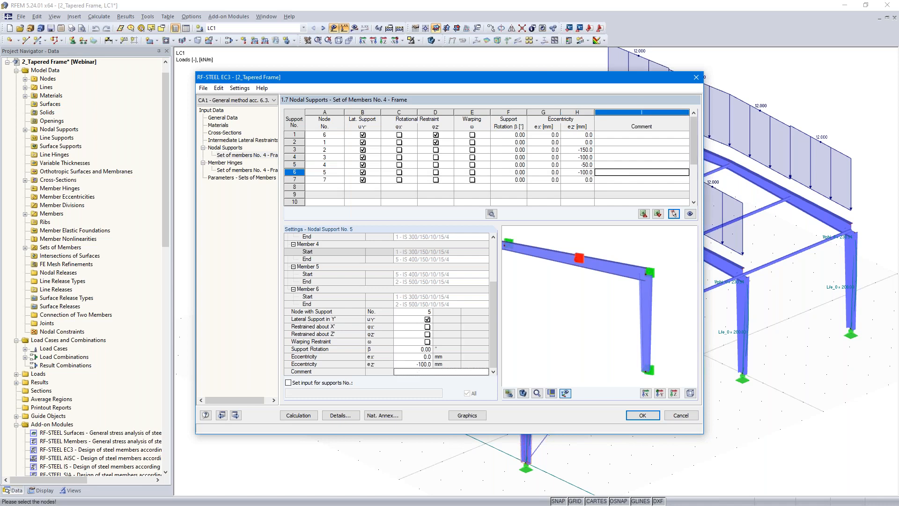
left_click(574, 180)
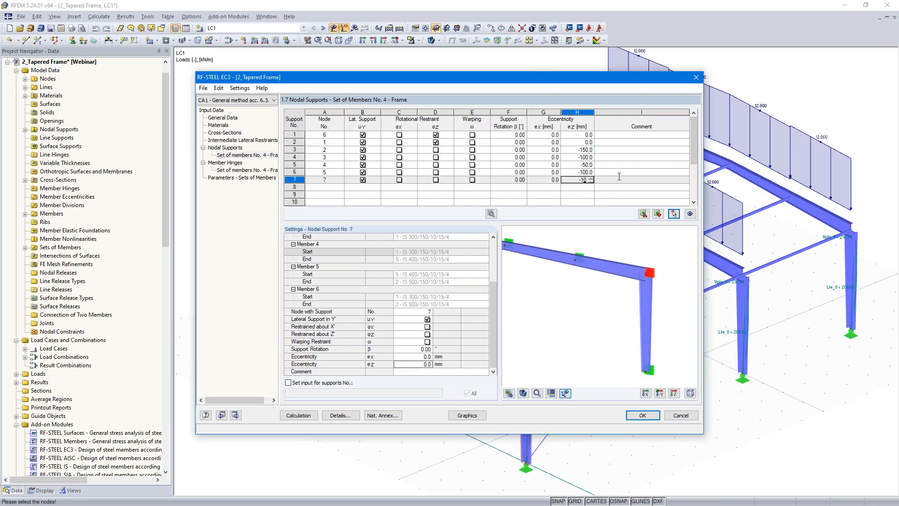
key("Tab")
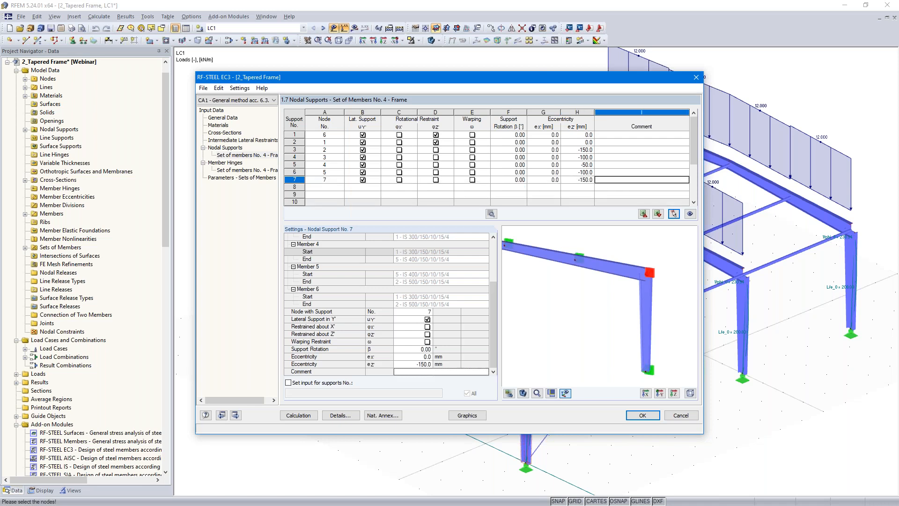
Step: Go past the member hinges to the parameters for sets of members and run the design calculation
left_click(235, 415)
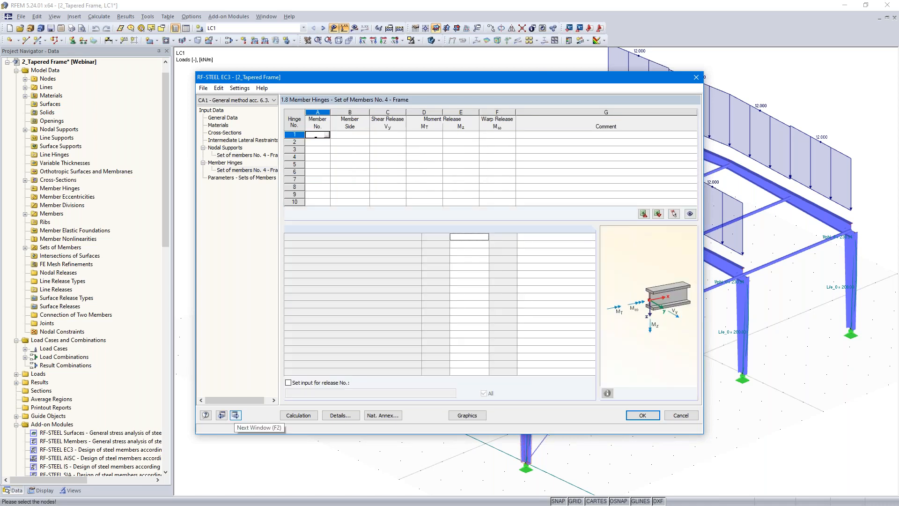
left_click(235, 415)
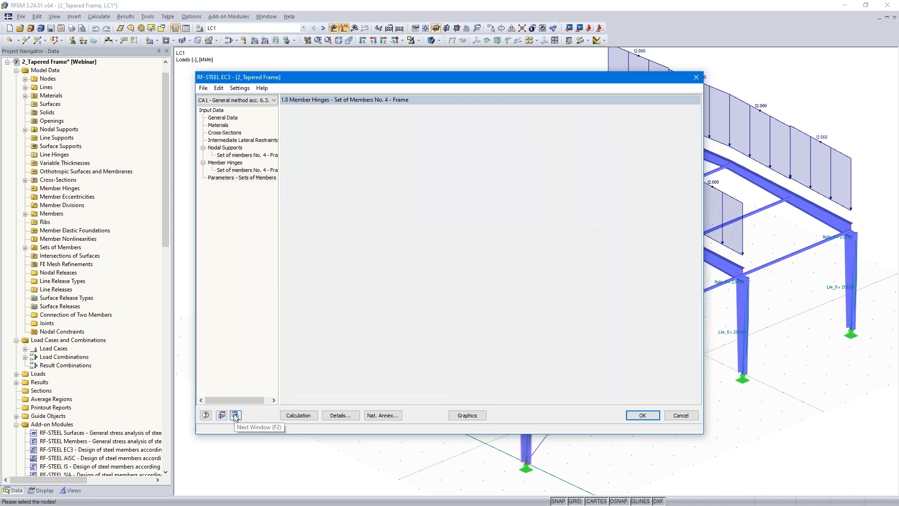
left_click(298, 415)
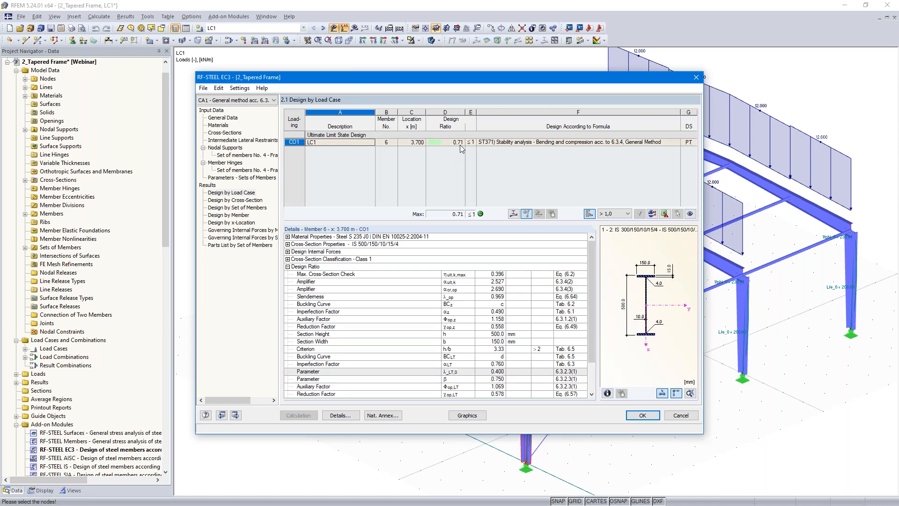
Step: Examine the frame's buckling mode shape with the display factor reduced to 0.13
left_click(513, 214)
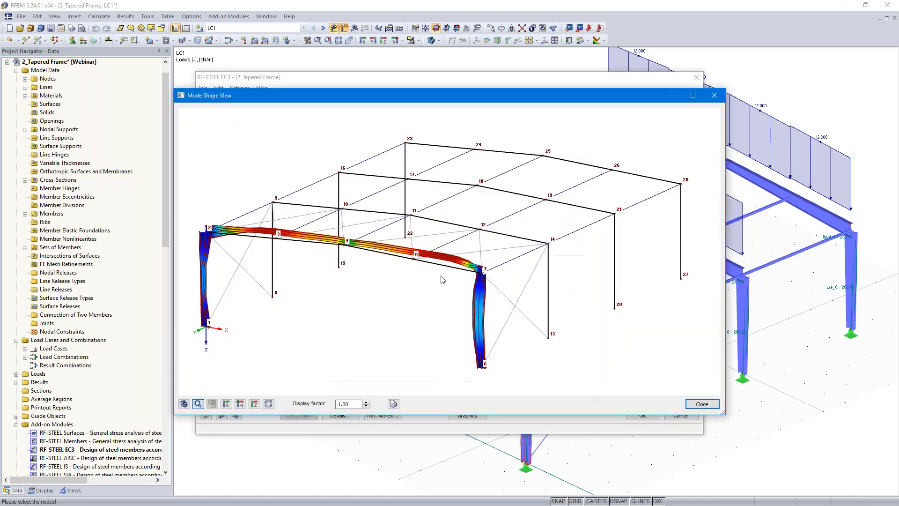
left_click(366, 405)
left_click(366, 406)
left_click(366, 406)
middle_click_drag(524, 281, 473, 255, "ctrl")
scroll(472, 257, "down", 1)
middle_click_drag(329, 283, 443, 285)
scroll(439, 289, "up", 4)
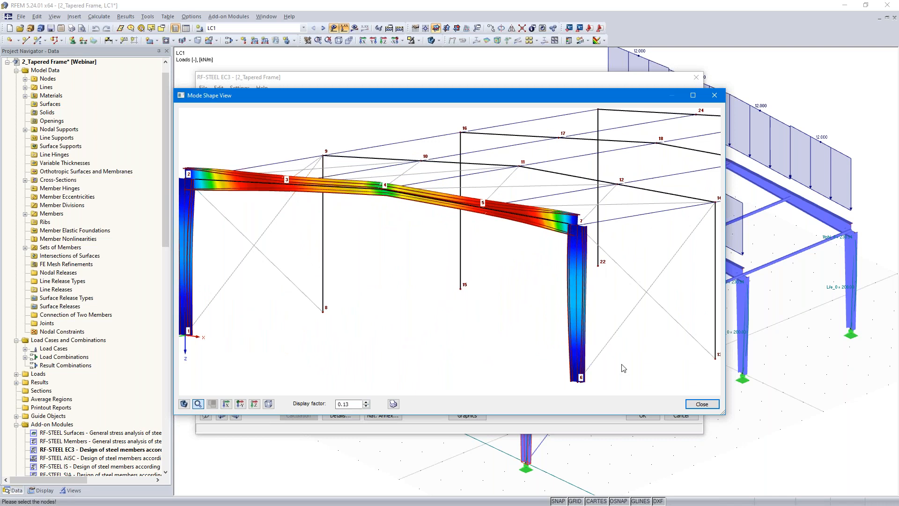
left_click(701, 404)
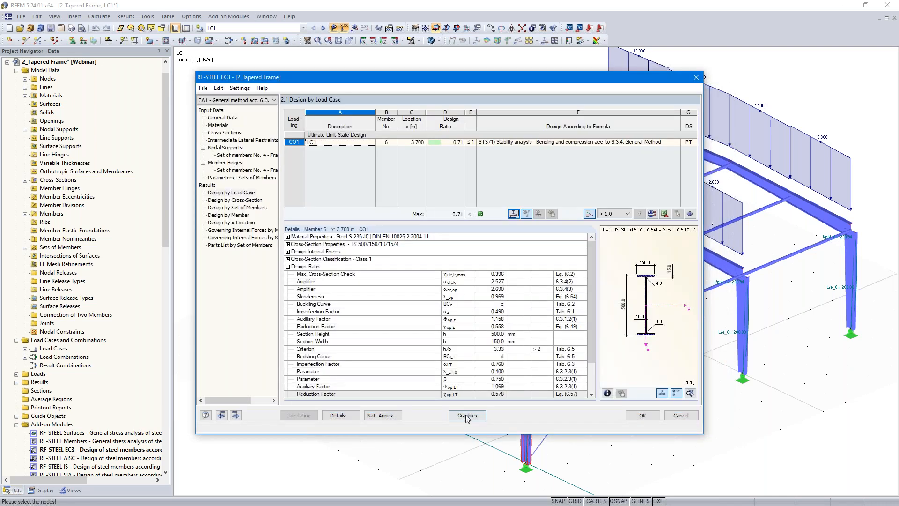
Step: Inspect the general method design ratios graphically on the frame and switch to the Stability Analysis - Methods slide
left_click(467, 416)
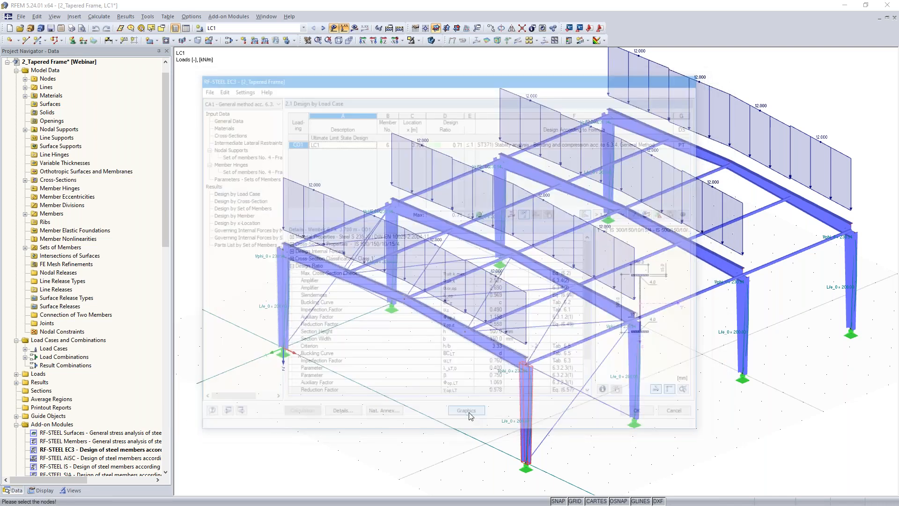
middle_click_drag(475, 326, 564, 321, "ctrl")
scroll(448, 361, "up", 4)
scroll(563, 321, "down", 1)
scroll(540, 325, "up", 1)
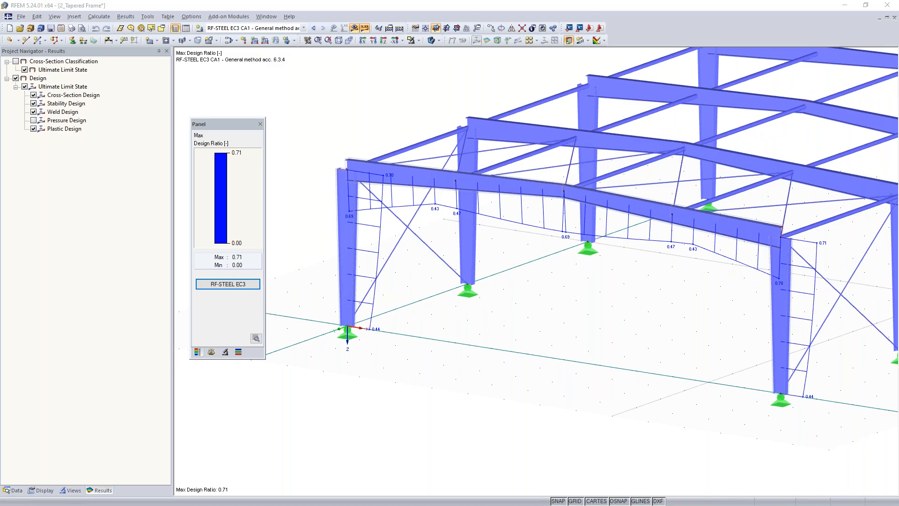
key("alt+Tab")
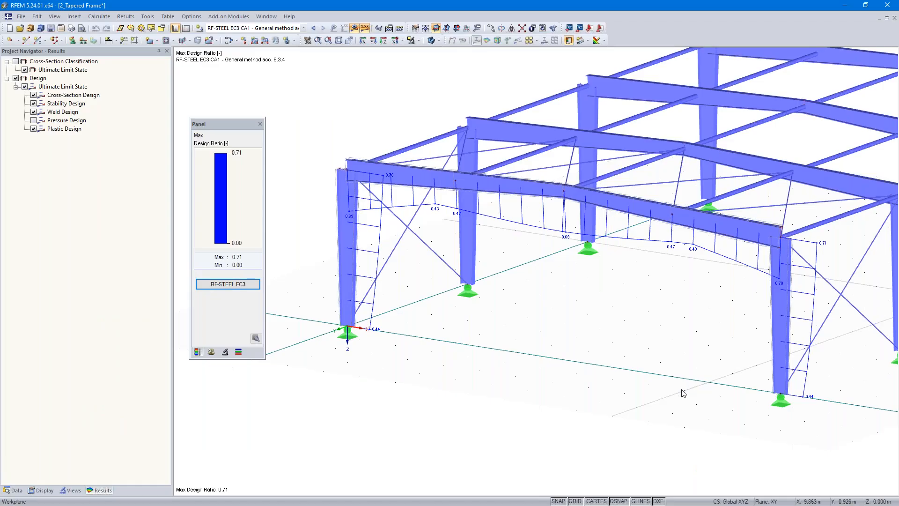
Step: Back in RFEM, apply a uniform member load of -1 kN/m in global direction YL to members 1-6 of the first frame
middle_click_drag(682, 393, 464, 359)
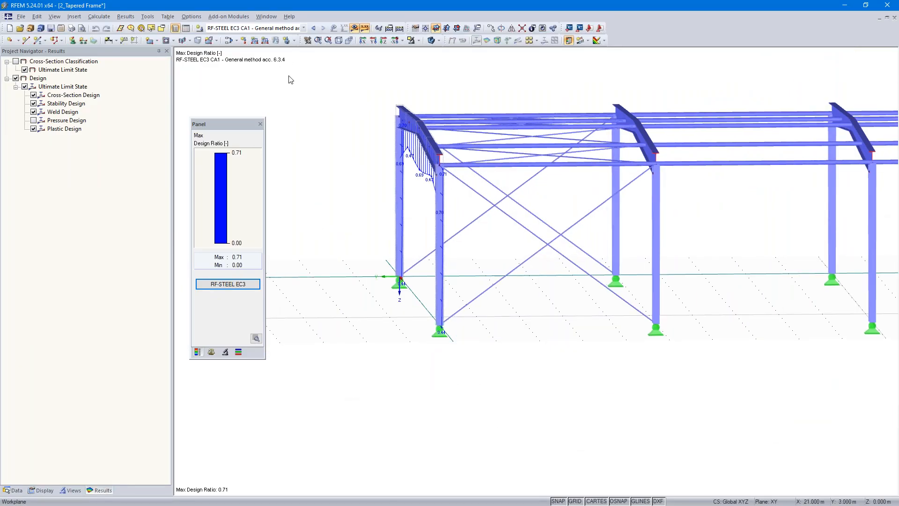
left_click(313, 28)
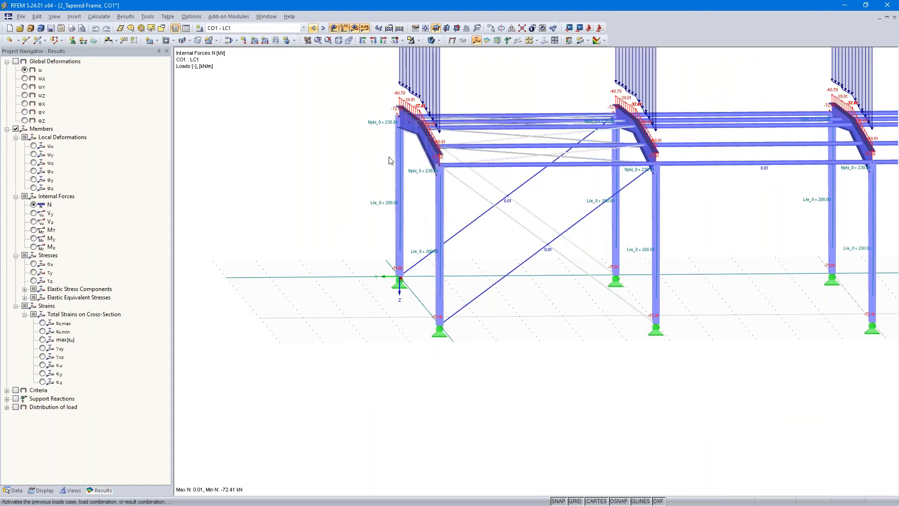
left_click_drag(347, 370, 461, 67)
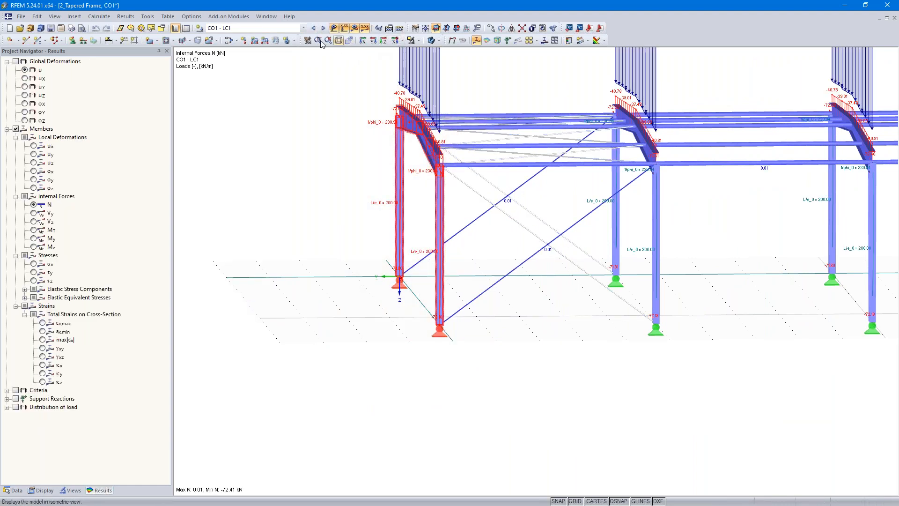
left_click(255, 41)
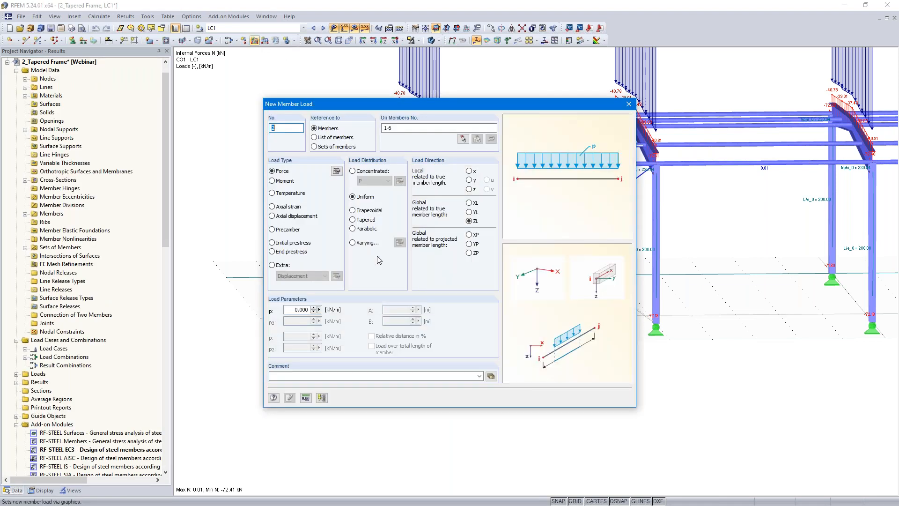
left_click(470, 212)
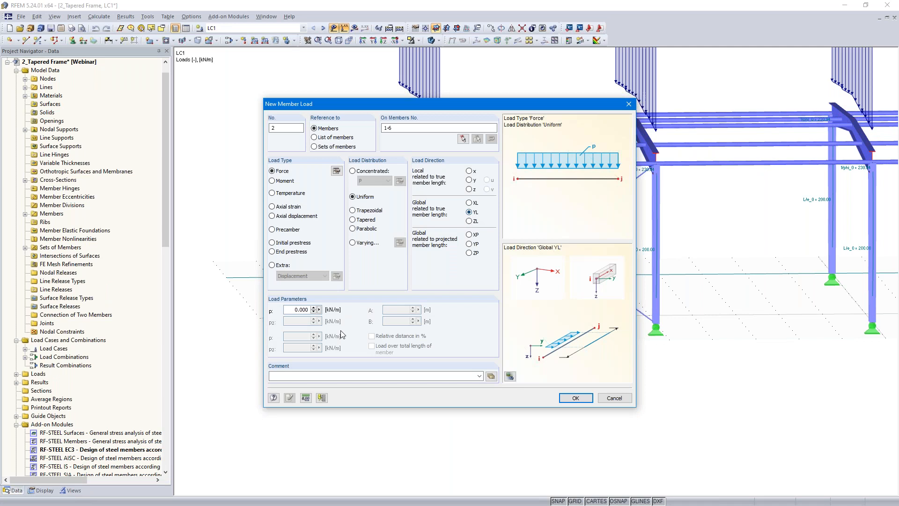
left_click_drag(328, 308, 347, 306)
type("-1")
left_click(576, 399)
left_click(427, 276)
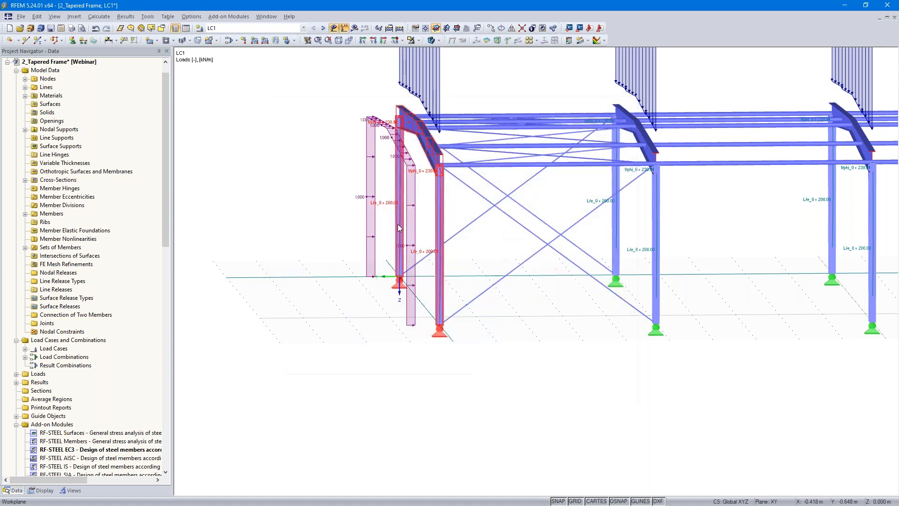
Step: Calculate the LC1 results with the added load and reopen the RF-STEEL EC3 results for the general method case
left_click(398, 30)
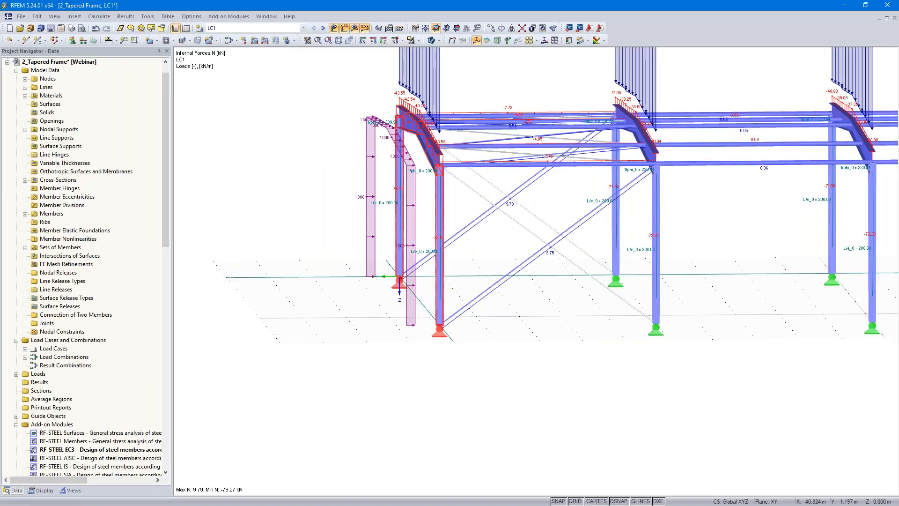
left_click(326, 29)
middle_click_drag(344, 397, 465, 402, "ctrl")
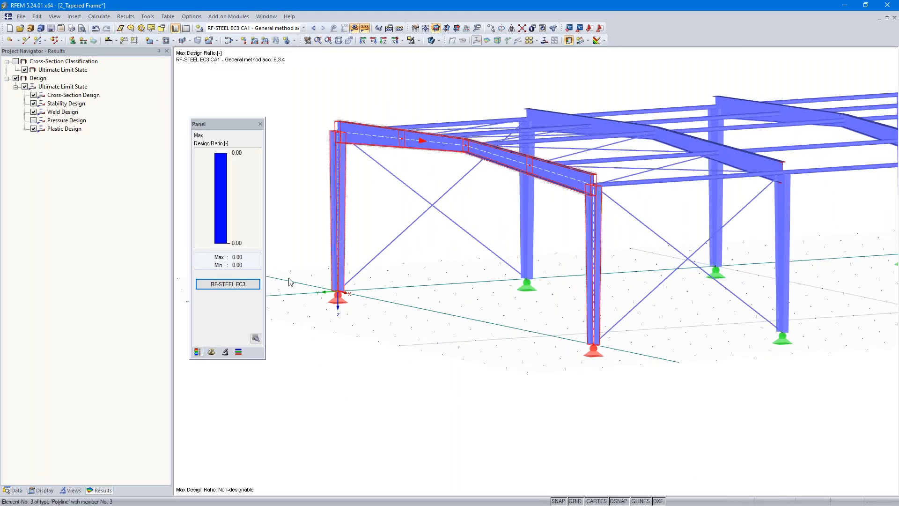
left_click(226, 284)
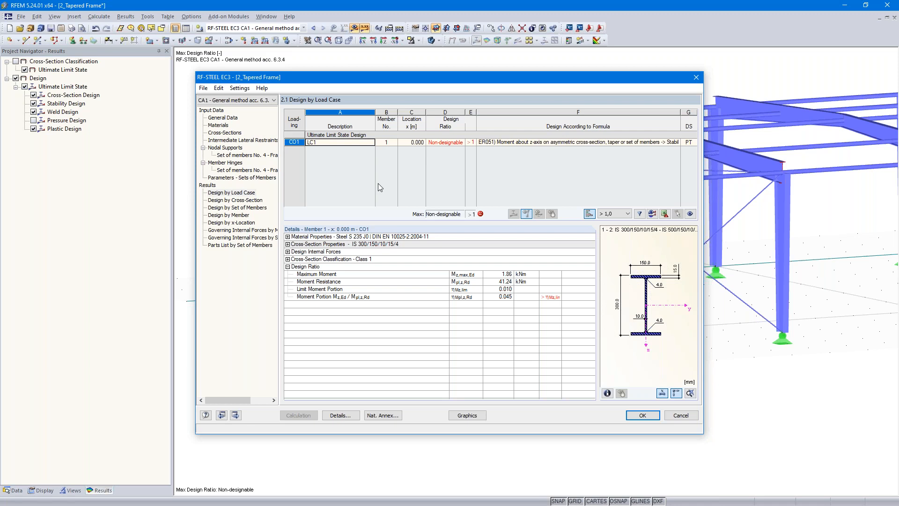
Step: Copy the general method design case to a new case No. 2 with the description "Warping torsion analysis"
left_click(203, 89)
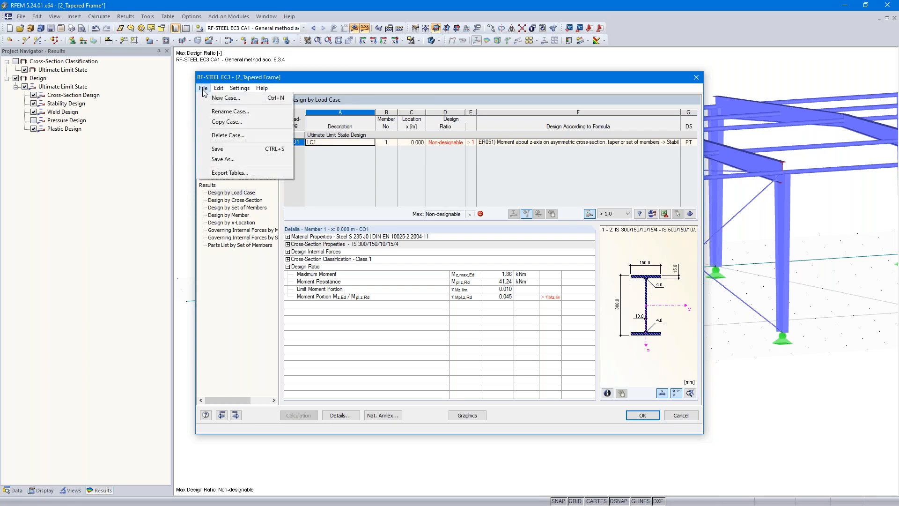
left_click(230, 122)
left_click(415, 270)
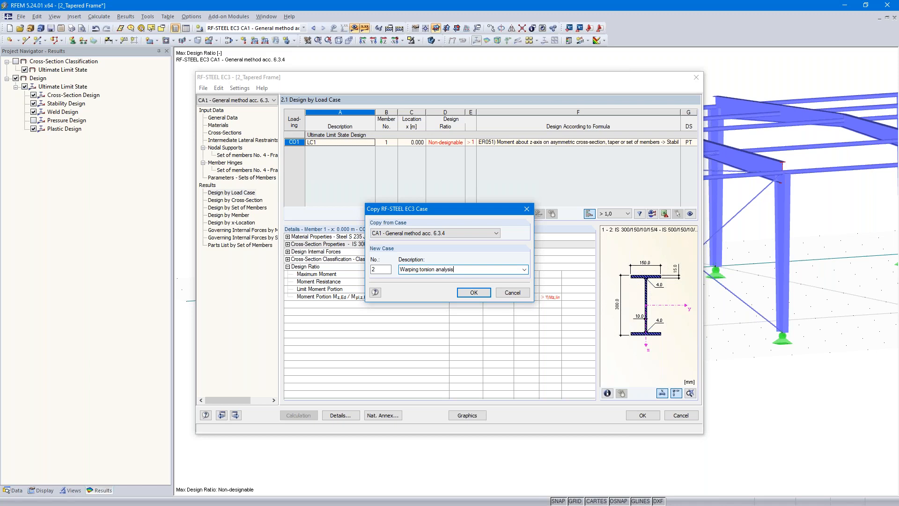
left_click(473, 293)
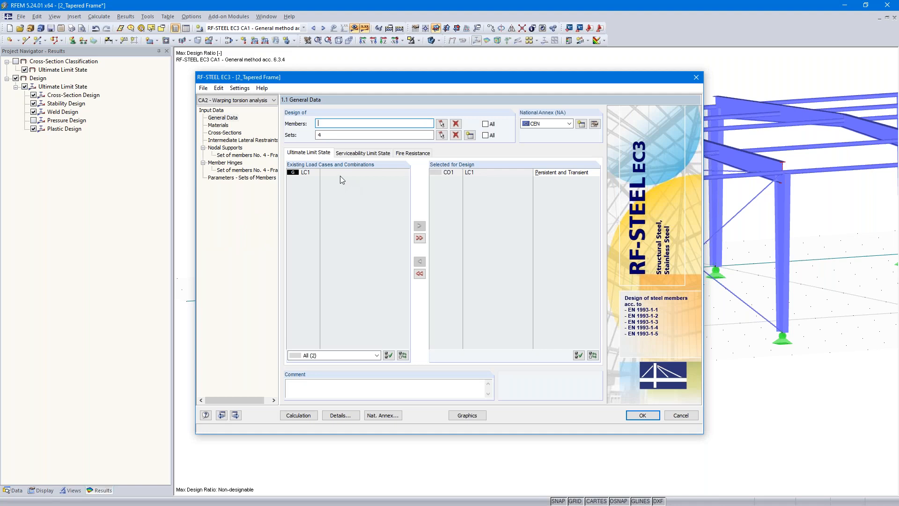
Step: Activate the warping analysis with 7 degrees of freedom as a second-order analysis in the design details of the new case
left_click(342, 416)
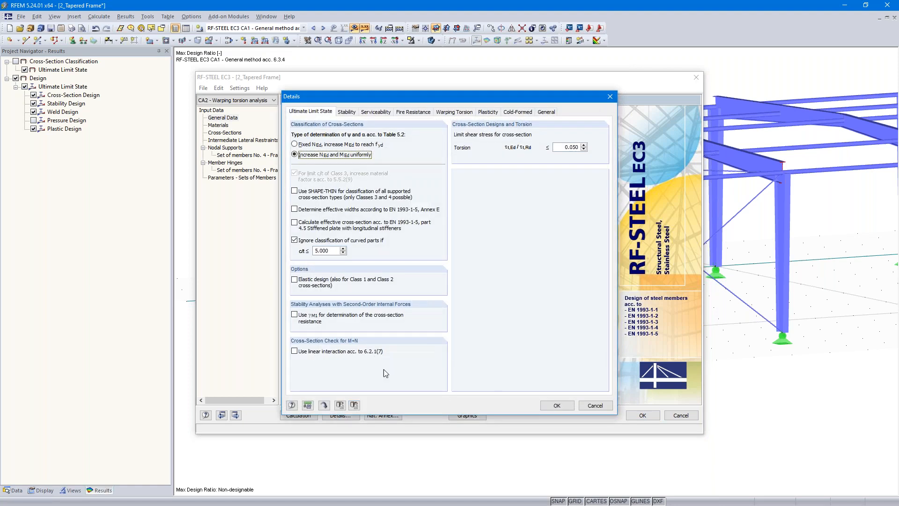
left_click(456, 112)
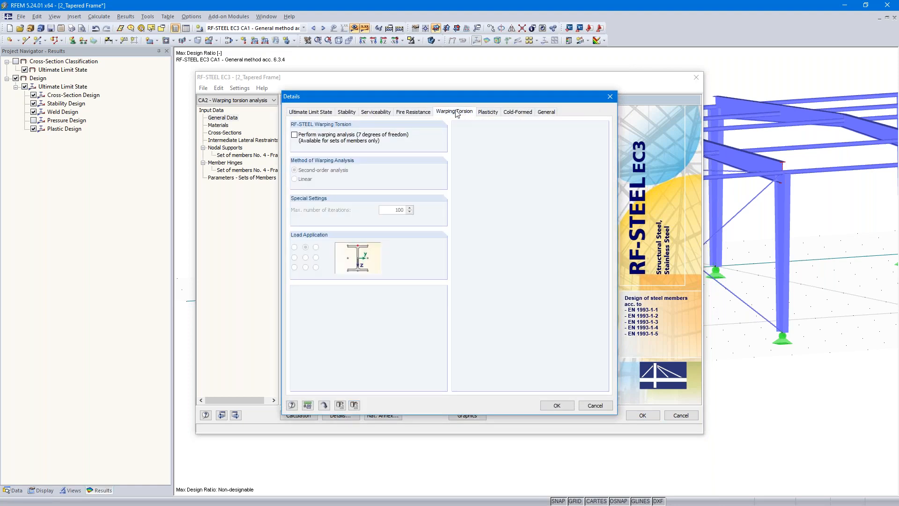
left_click(295, 135)
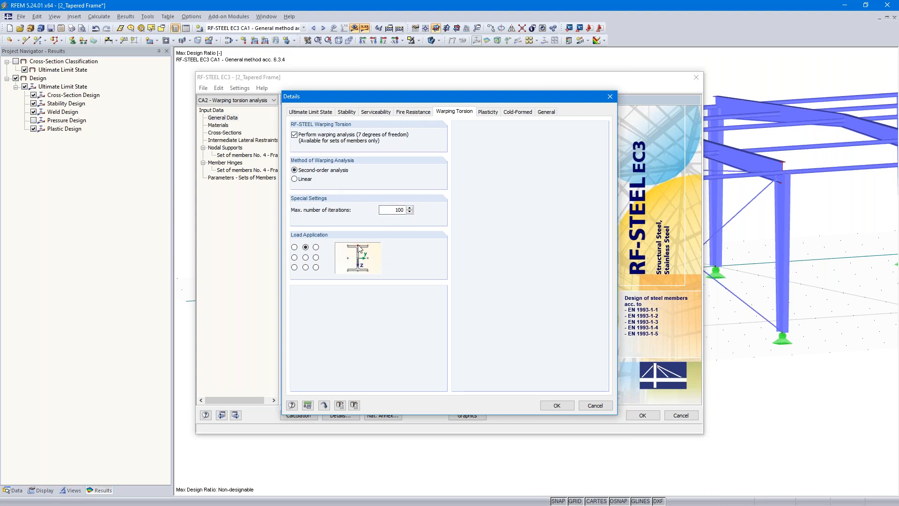
left_click(557, 405)
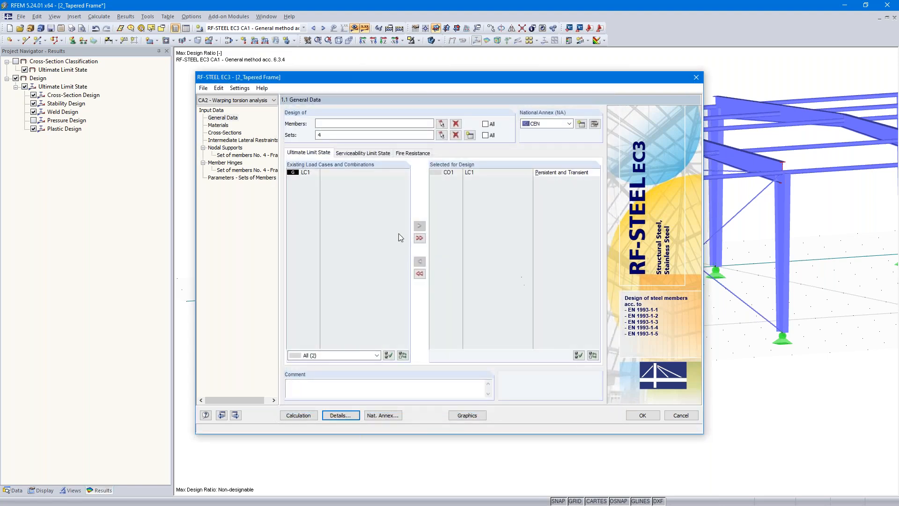
Step: In the nodal supports of set of members No. 4, restrain rotation about x and release rotation about z at node 6
left_click(235, 414)
left_click(235, 415)
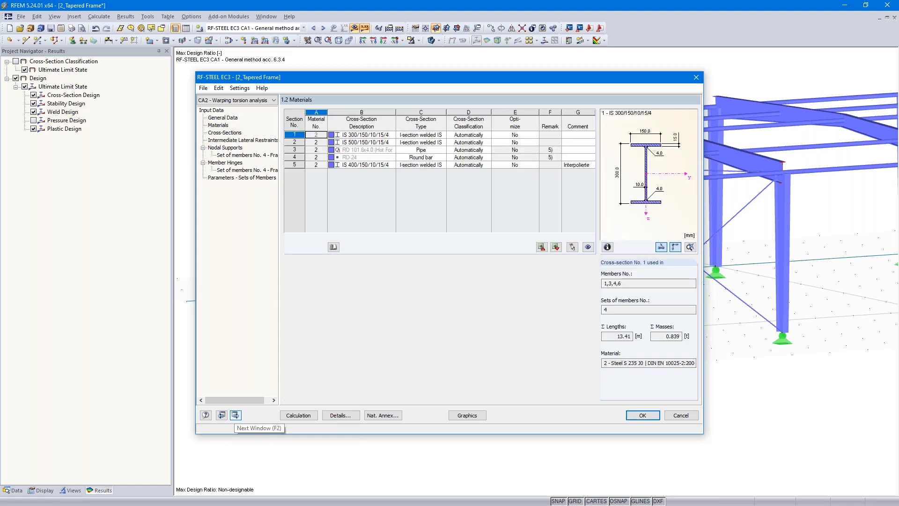
left_click(235, 415)
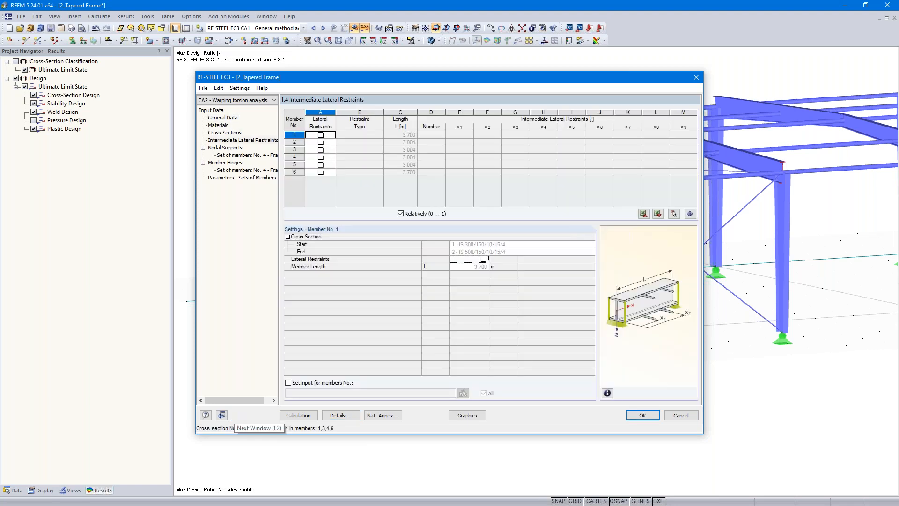
left_click(236, 415)
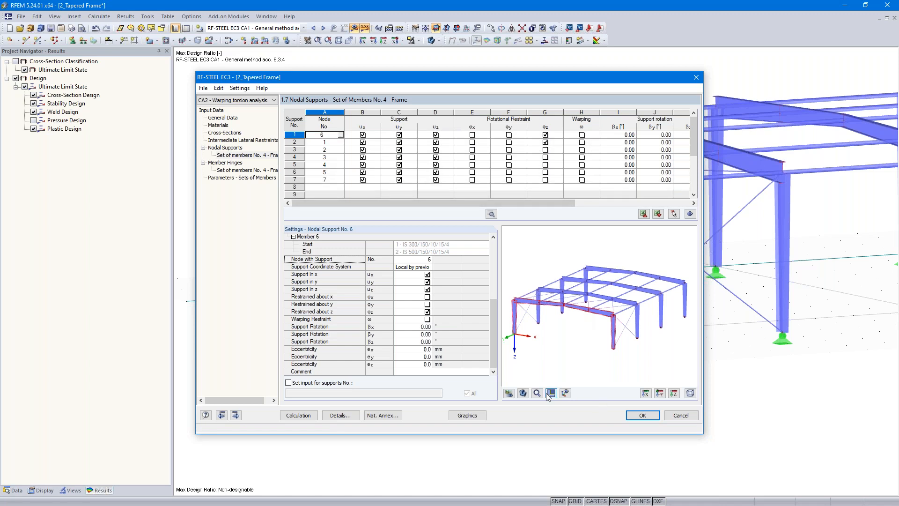
left_click(565, 392)
scroll(538, 324, "up", 2)
middle_click_drag(538, 324, 564, 308)
scroll(565, 309, "up", 2)
scroll(610, 331, "up", 2)
middle_click_drag(610, 331, 533, 313)
scroll(555, 313, "up", 5)
middle_click_drag(635, 330, 571, 340)
scroll(571, 336, "down", 1)
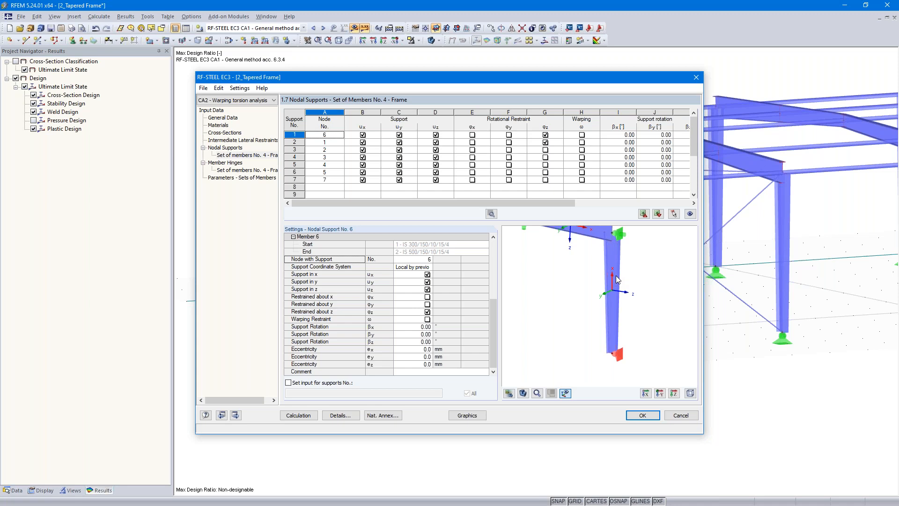
left_click(471, 135)
left_click(544, 135)
Step: Restrain rotation about x and release rotation about z for the nodal support at node 1
scroll(564, 301, "down", 1)
middle_click_drag(564, 301, 626, 315)
scroll(607, 308, "down", 3)
middle_click_drag(545, 305, 647, 316)
scroll(546, 321, "up", 2)
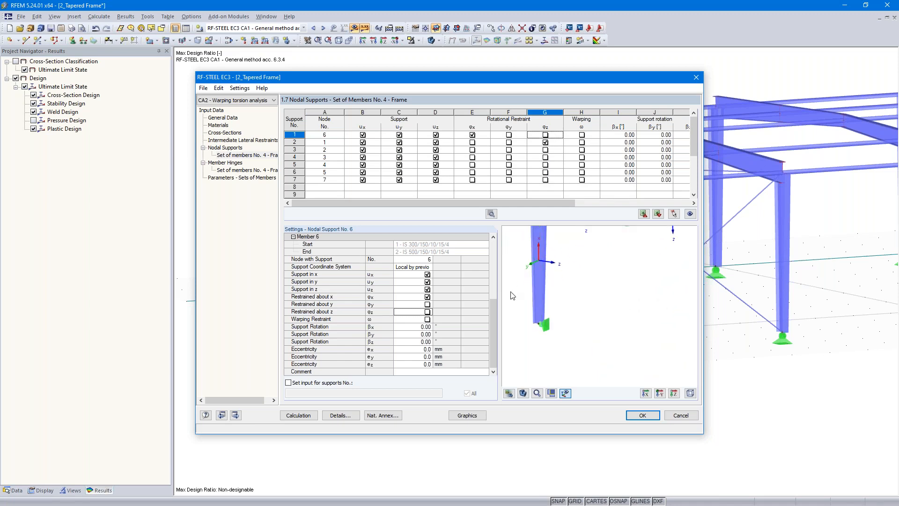
left_click(449, 143)
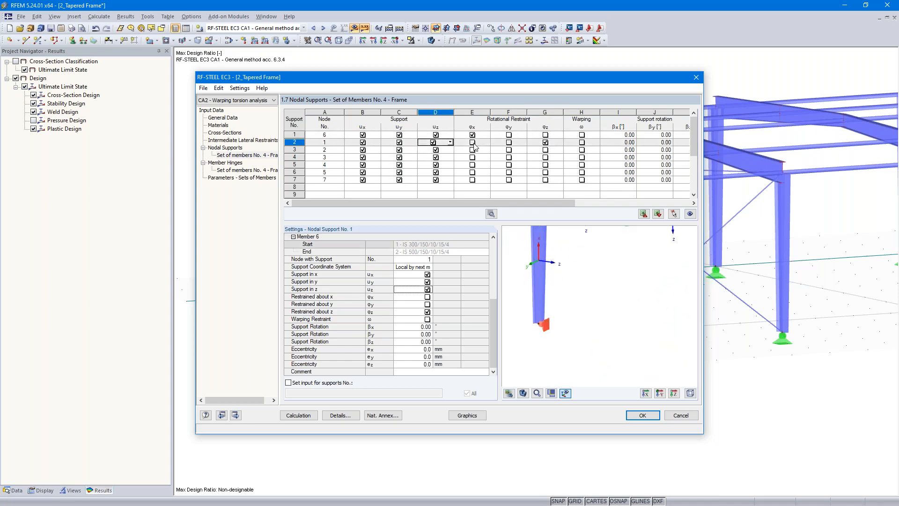
left_click(472, 143)
left_click(545, 143)
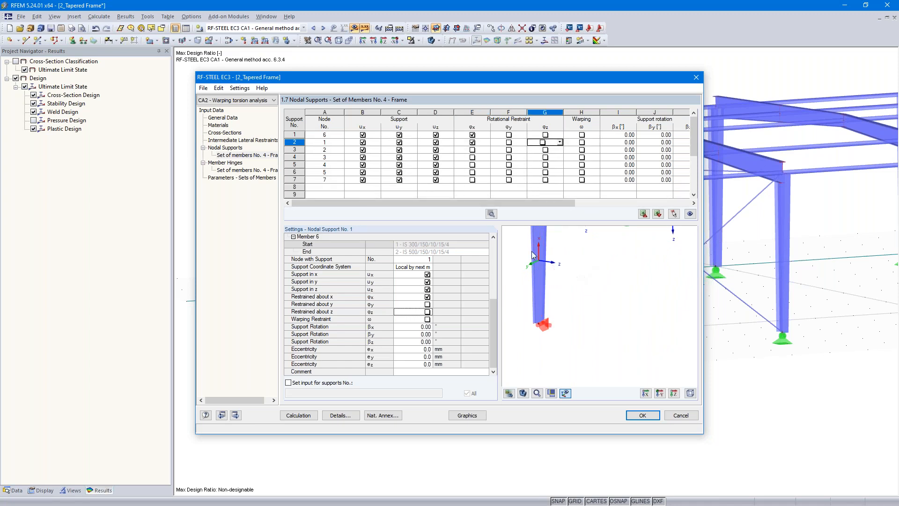
Step: Release the x and z supports at nodes 2 and 3, keeping only the lateral support in y
left_click(368, 149)
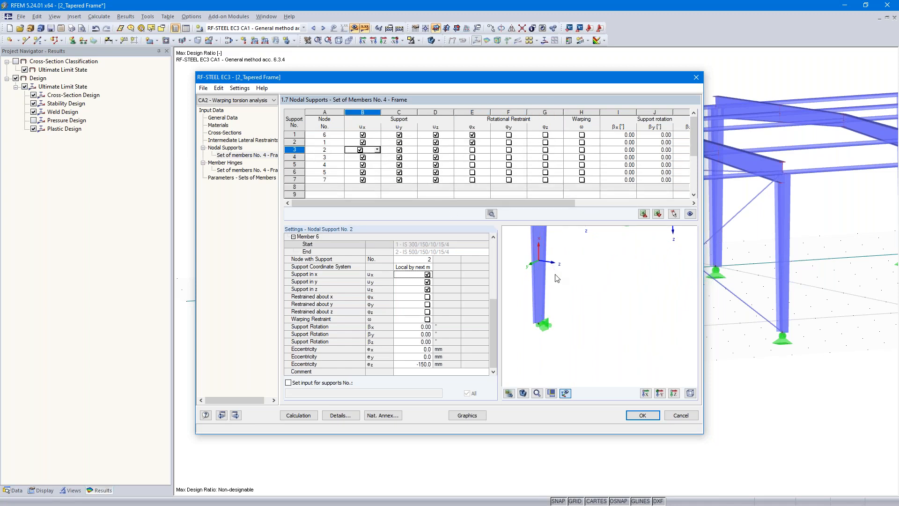
scroll(530, 298, "down", 2)
middle_click_drag(557, 274, 543, 310)
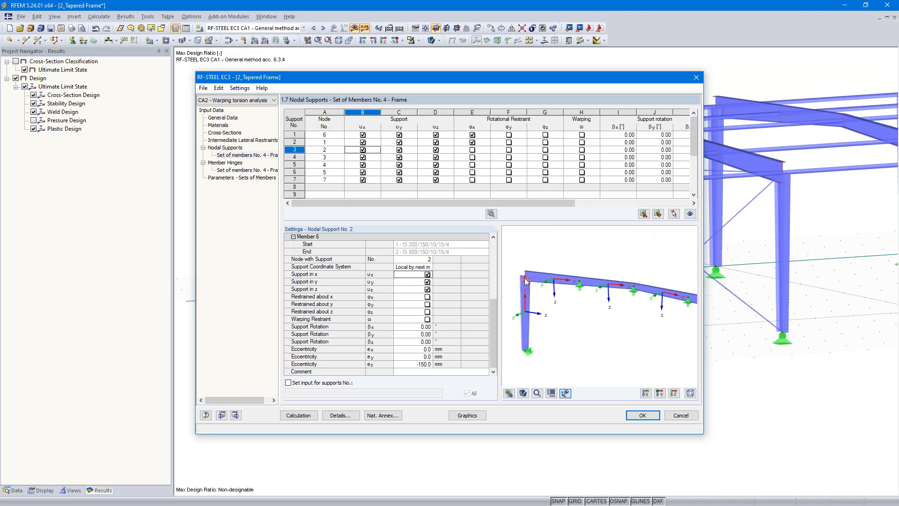
scroll(525, 281, "up", 1)
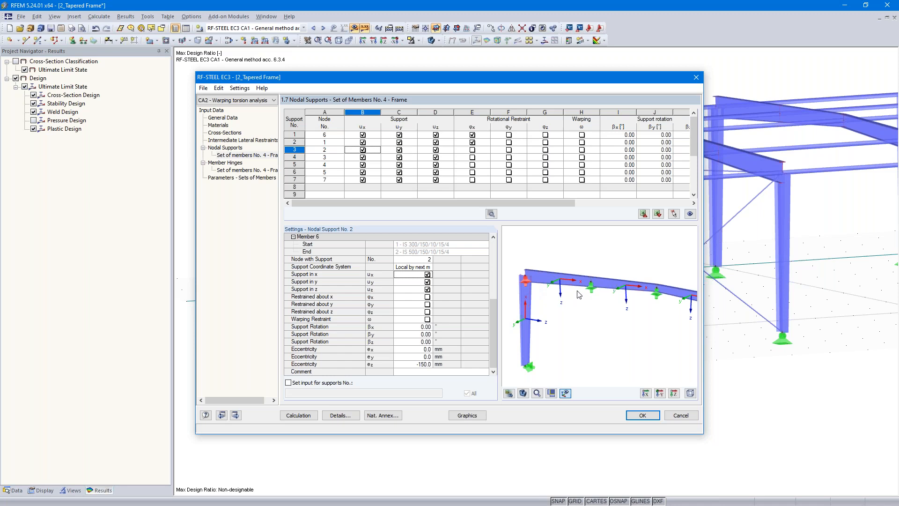
left_click(362, 149)
left_click(435, 150)
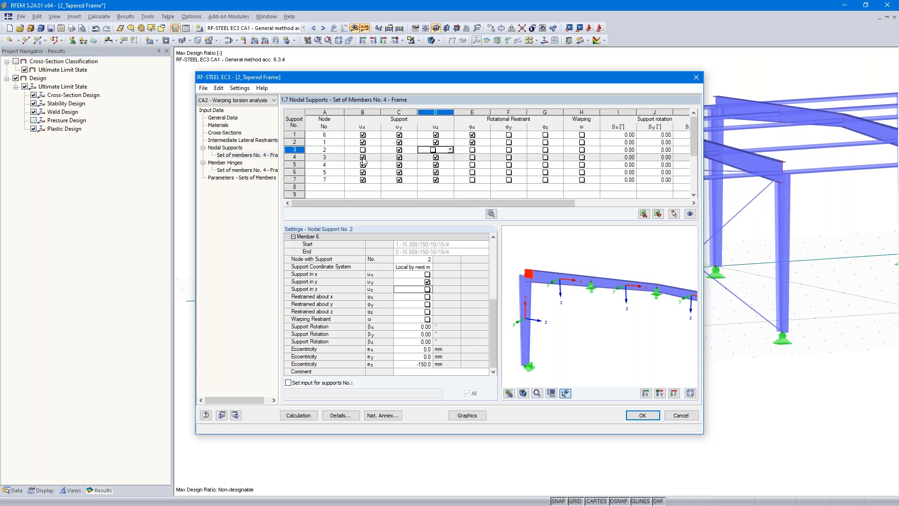
left_click(363, 157)
left_click(435, 157)
Step: Release the x and z supports at nodes 4, 5 and 7, keeping only the lateral support in y
left_click(362, 165)
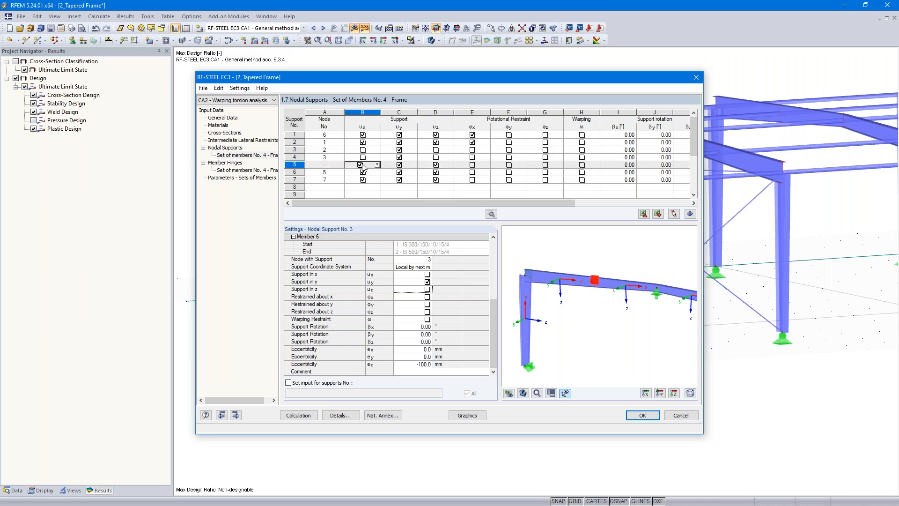
left_click(433, 165)
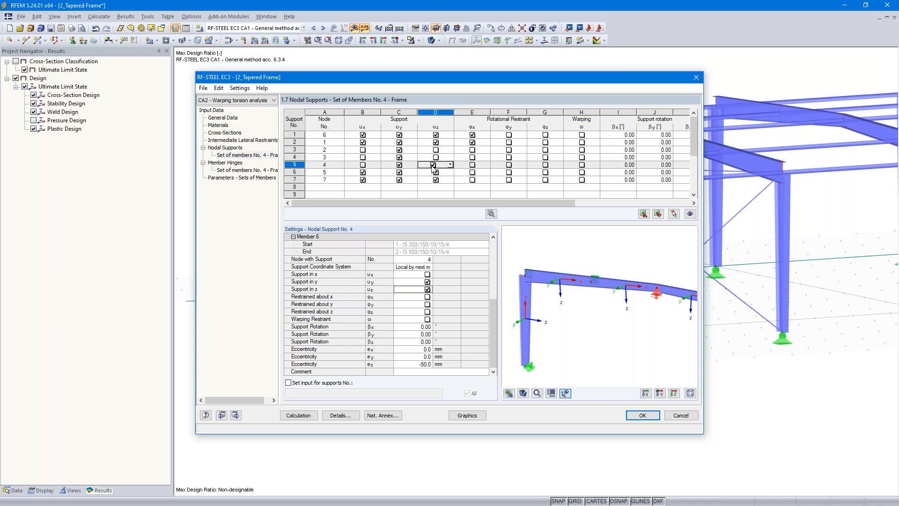
left_click(363, 173)
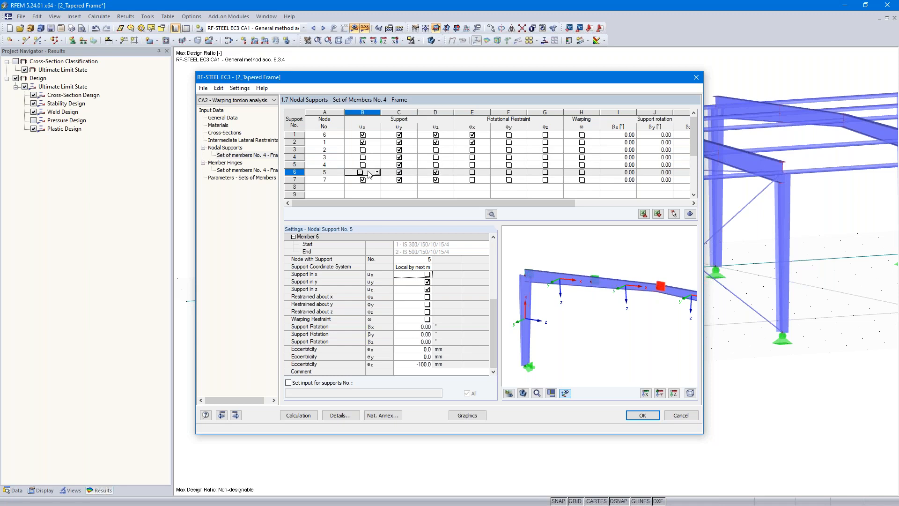
left_click(436, 172)
left_click(435, 179)
left_click(363, 180)
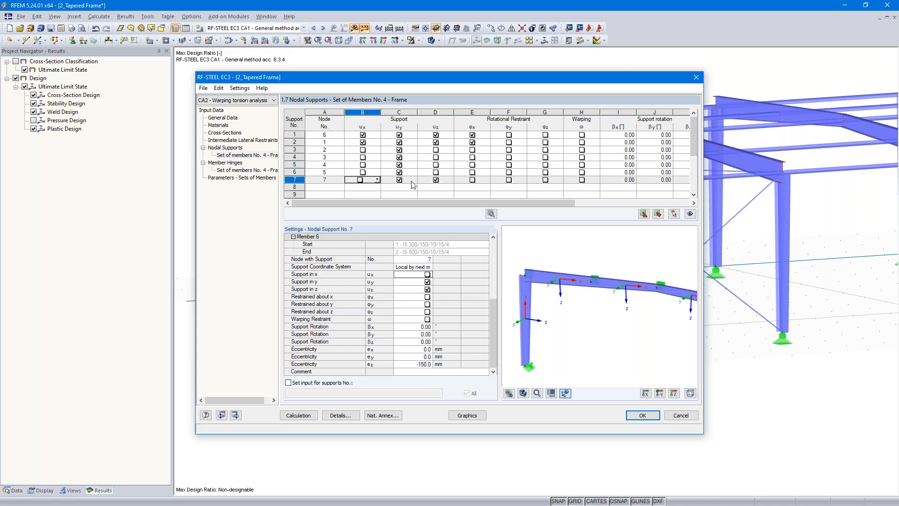
left_click(436, 180)
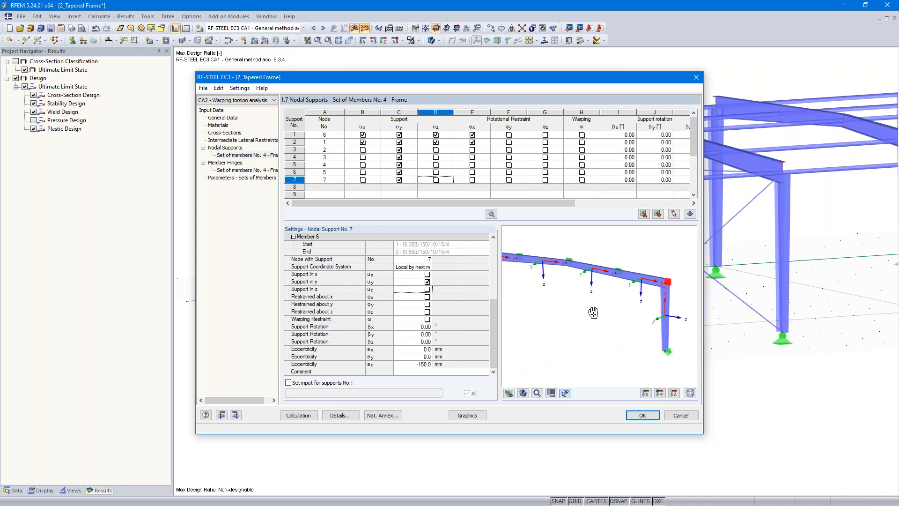
Step: Review the support eccentricities and go on through the member hinges input of the set of members
left_click_drag(474, 204, 637, 213)
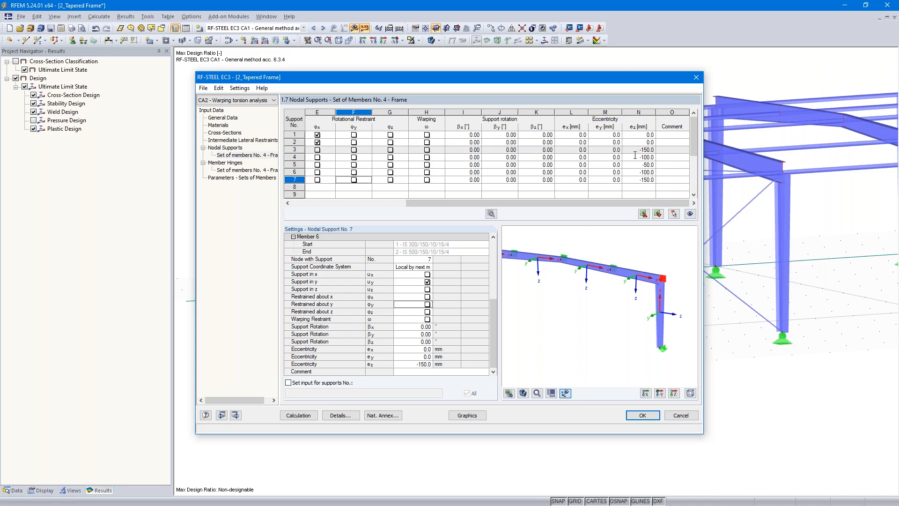
left_click_drag(532, 202, 411, 203)
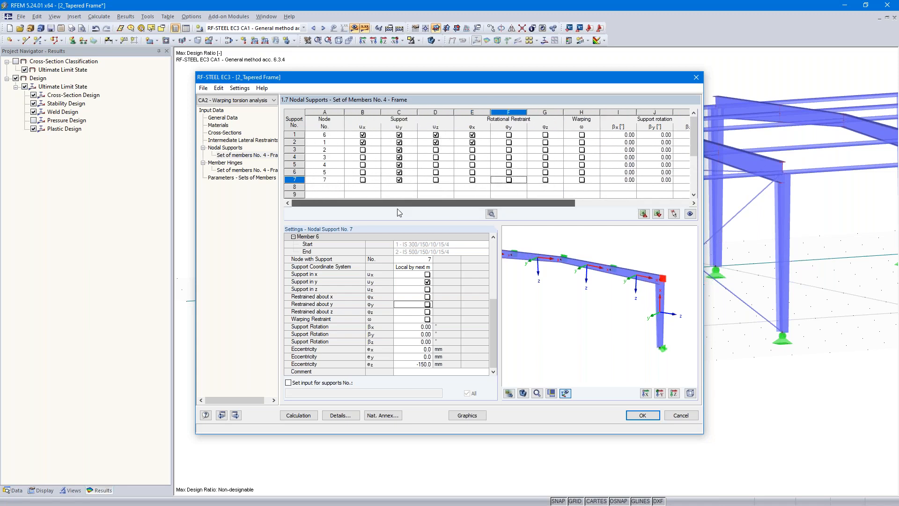
left_click(236, 415)
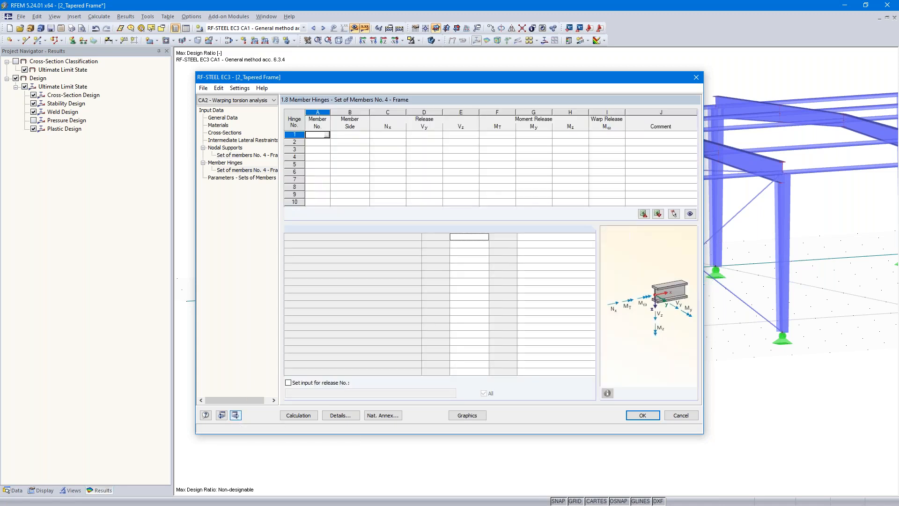
left_click(235, 416)
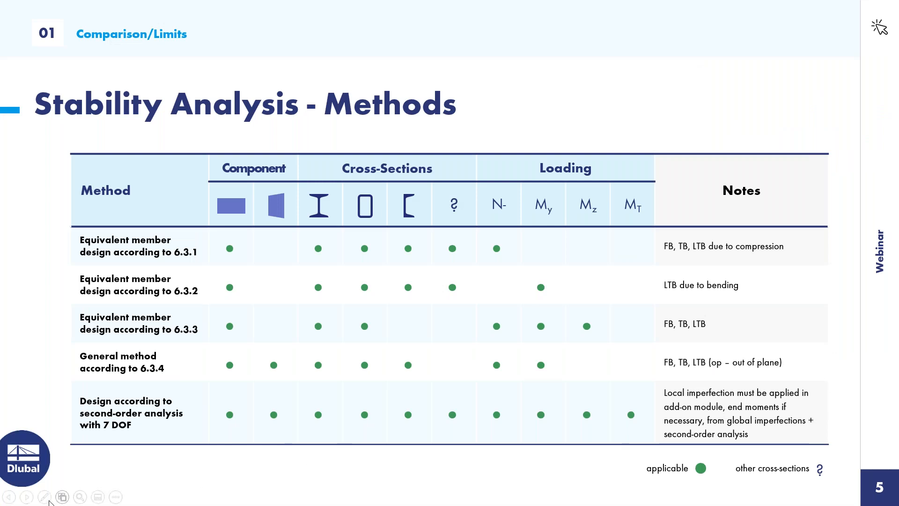
left_click(27, 497)
left_click(28, 497)
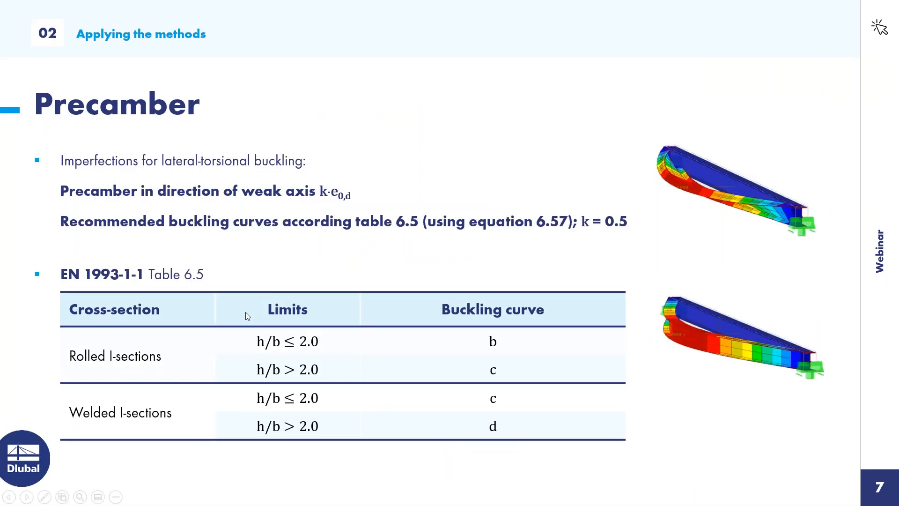